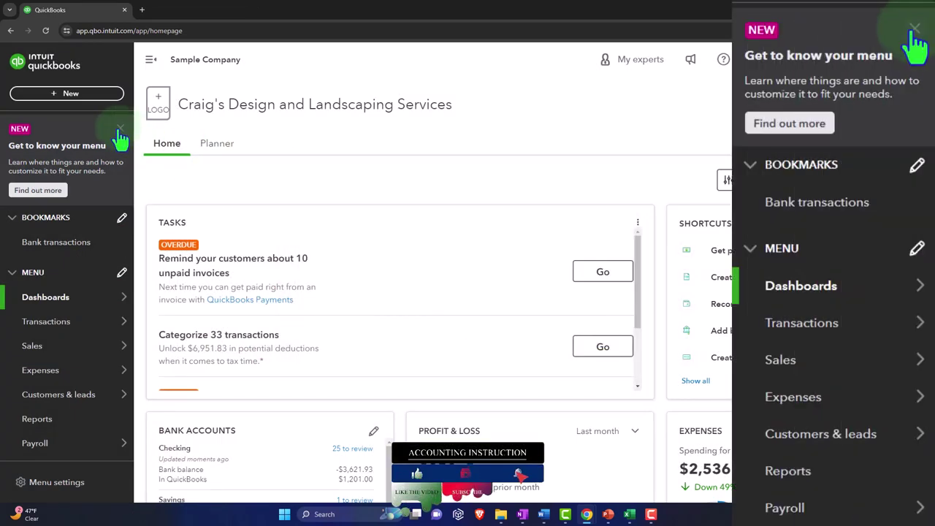
Step: Dismiss the menu intro card, go to Reports, and open Balance Sheet and Profit and Loss in new tabs
click(120, 130)
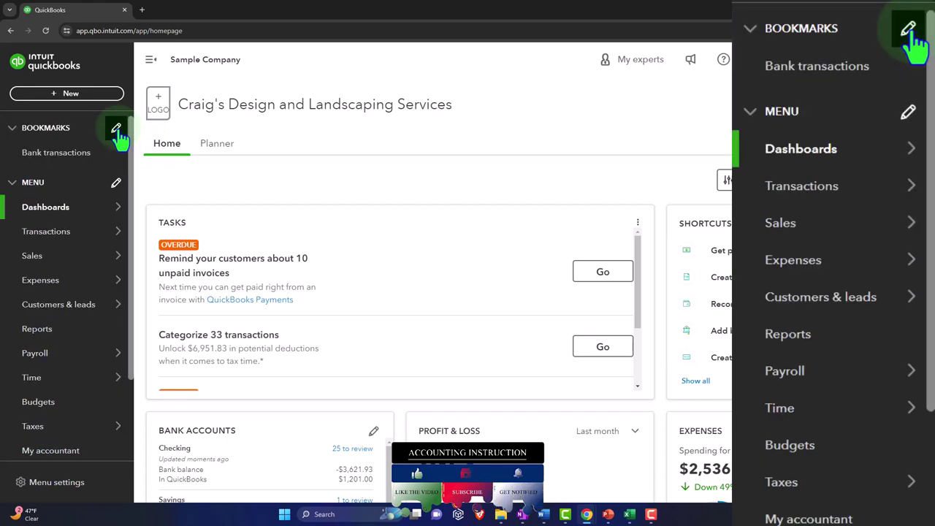
click(43, 329)
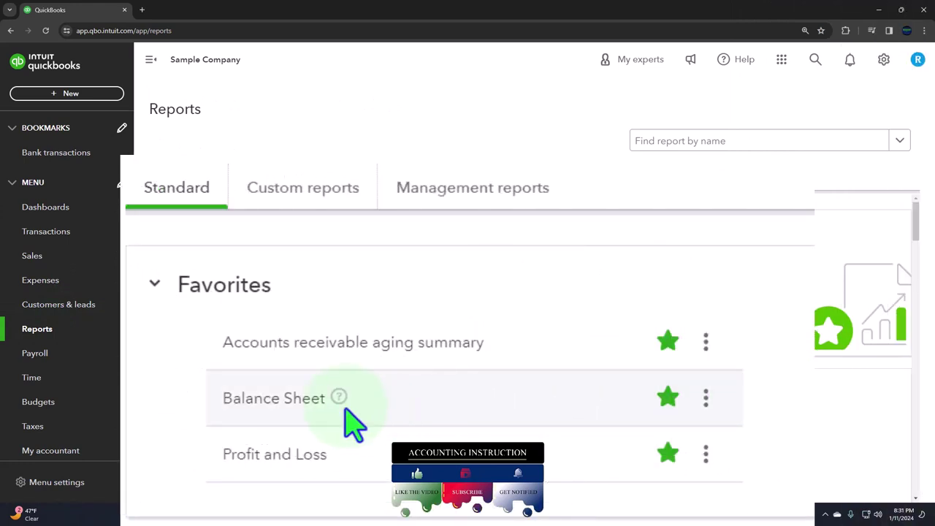
right_click(304, 403)
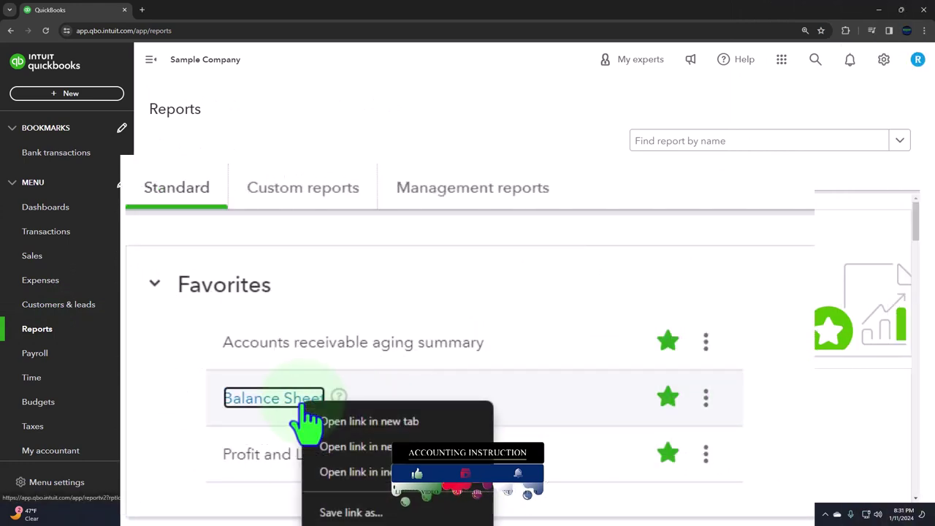
click(423, 421)
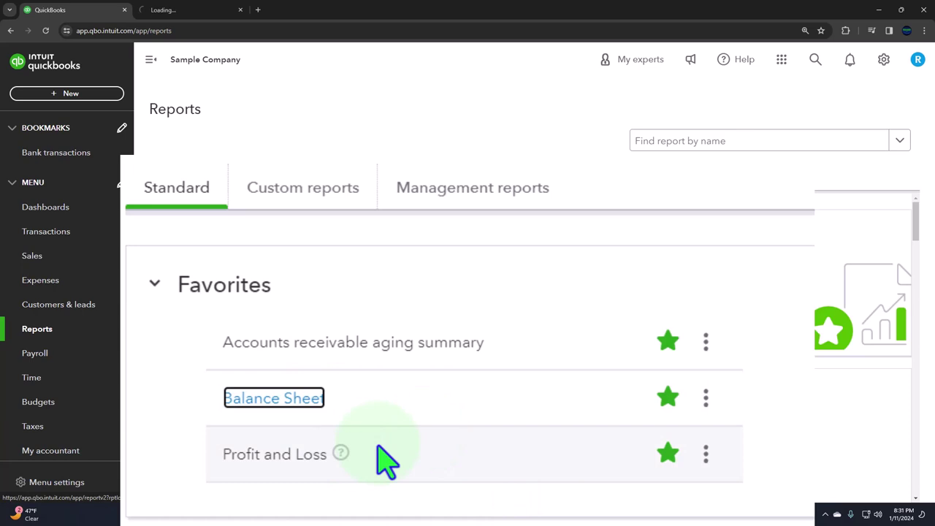
right_click(293, 464)
click(369, 480)
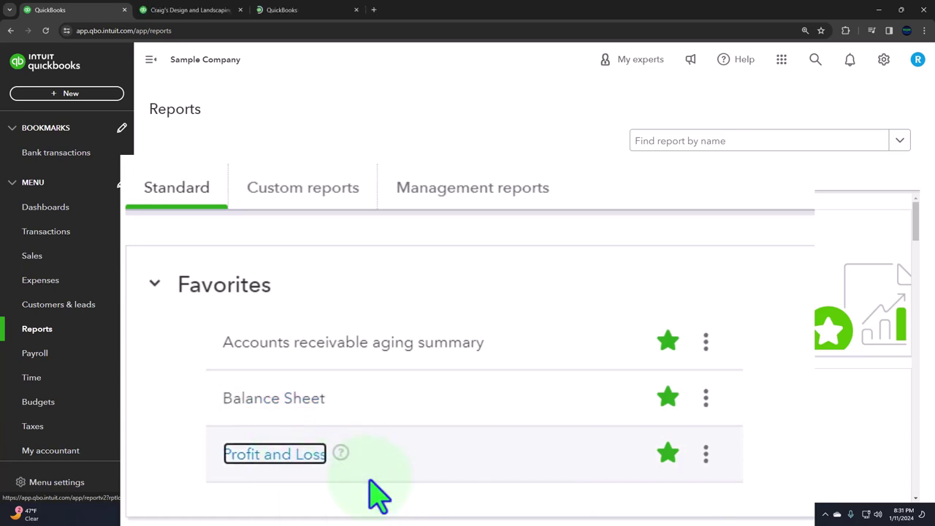
Step: On the Balance Sheet tab, hide the sidebar and enter a 01/01/2023 to 12/31/2023 report period
click(205, 14)
click(152, 60)
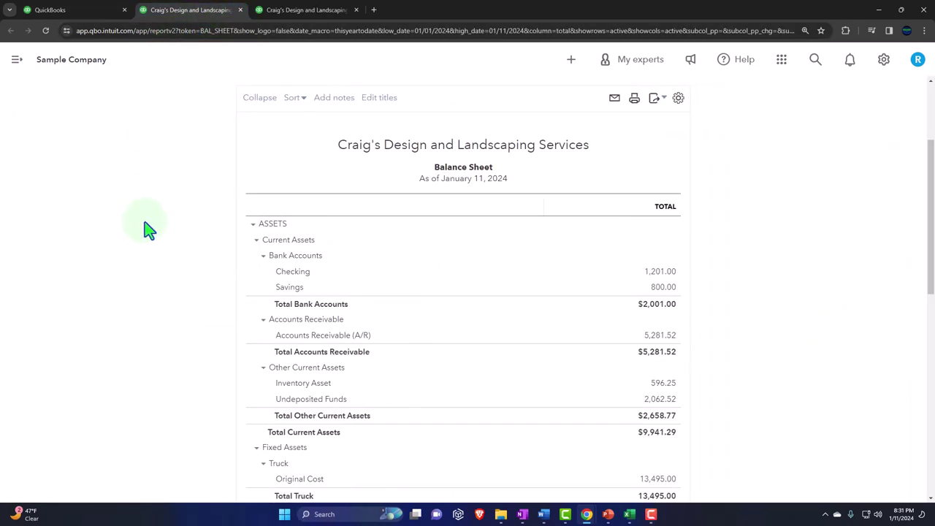
scroll(149, 245, up, 2)
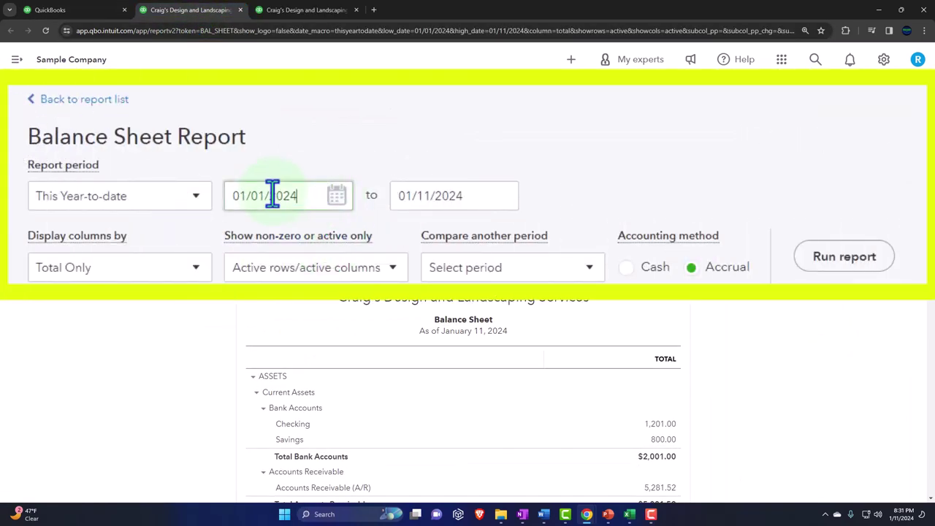
triple_click(194, 152)
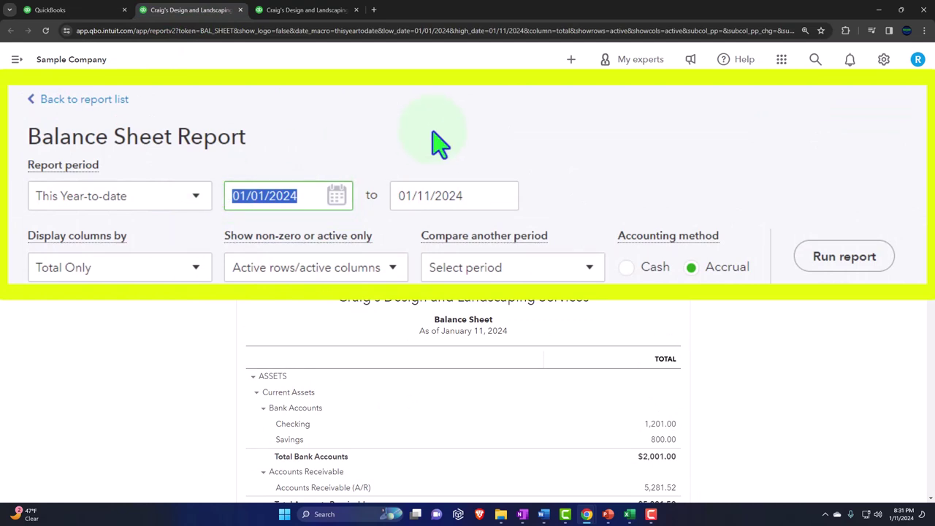
text(010123)
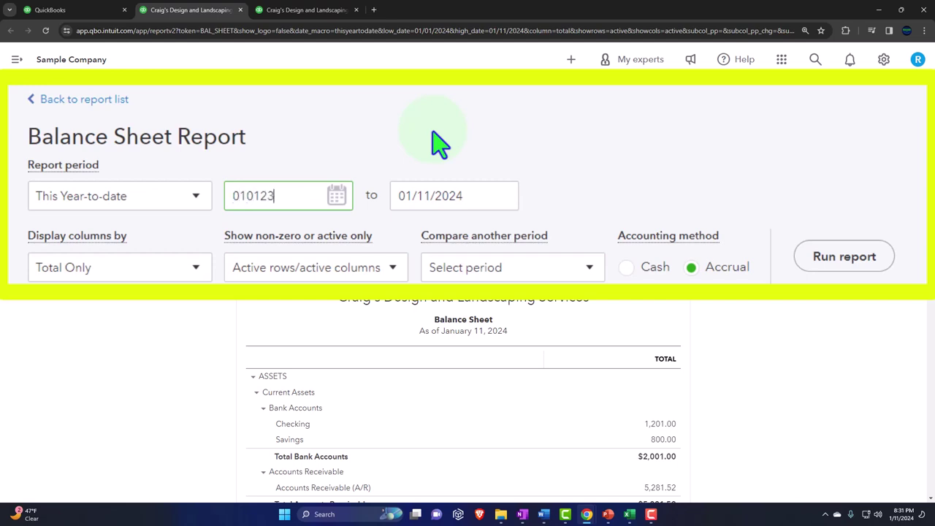
key(Tab)
text(123123)
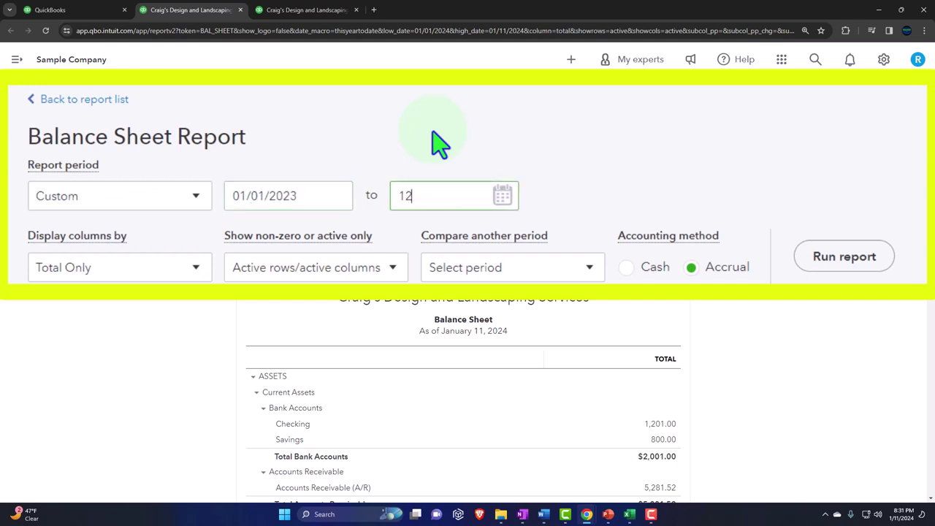
key(Tab)
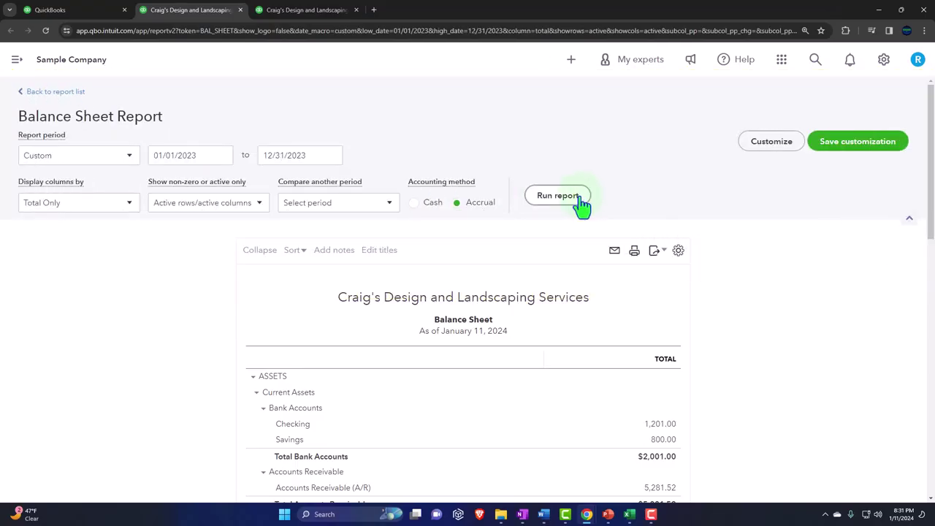
Step: Run the Balance Sheet, then run Profit and Loss for 01/01/2023 to 12/31/2023
click(580, 205)
scroll(582, 207, down, 2)
click(323, 11)
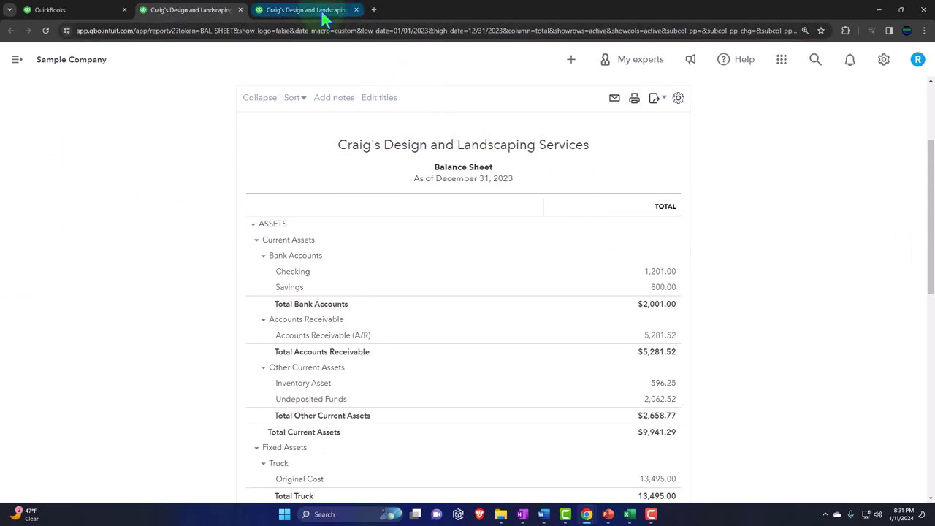
click(151, 60)
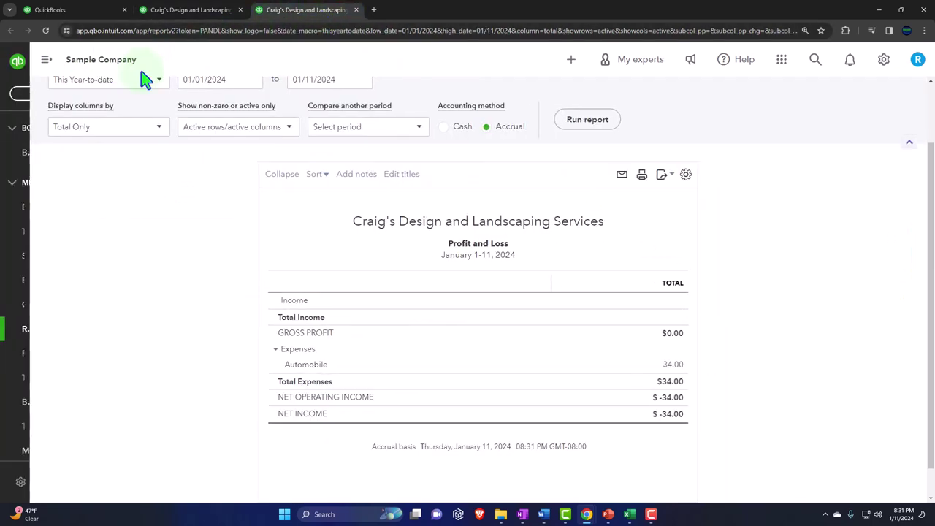
scroll(180, 265, up, 1)
click(201, 156)
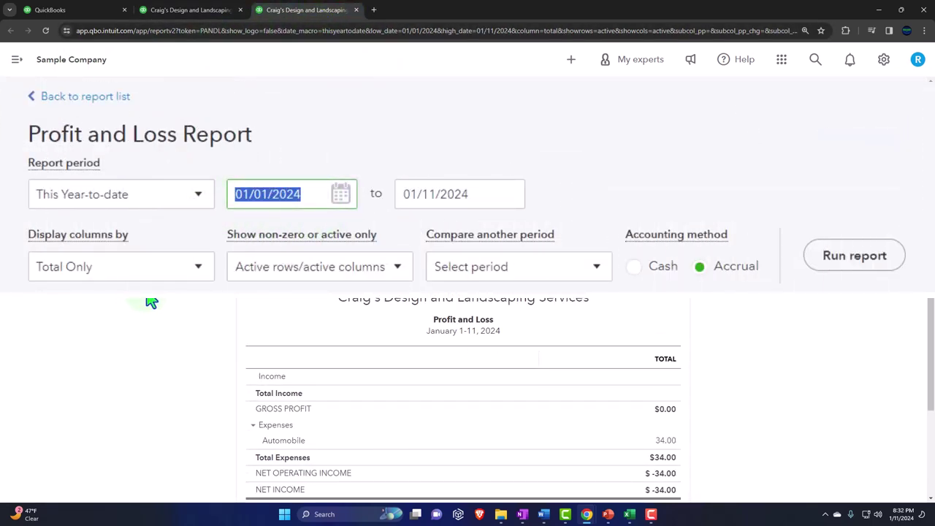
text(010123)
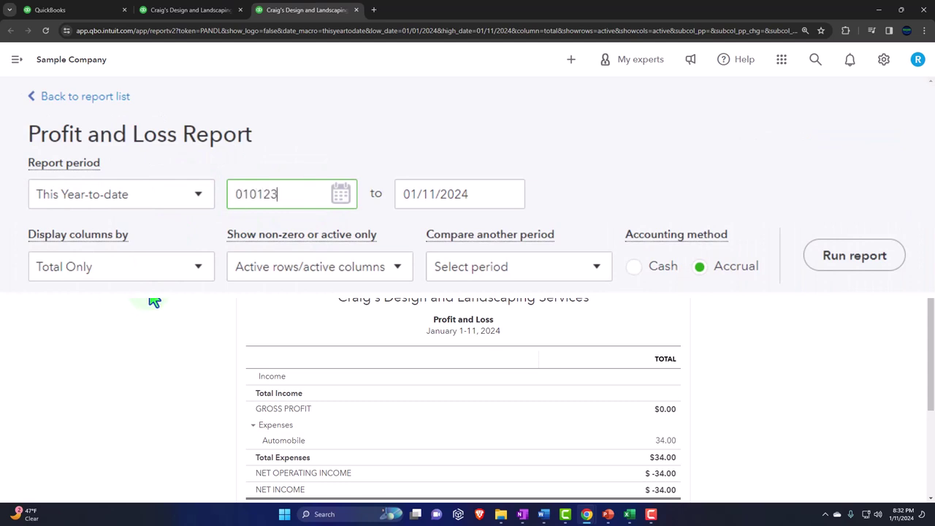
key(Tab)
text(12/31/2023)
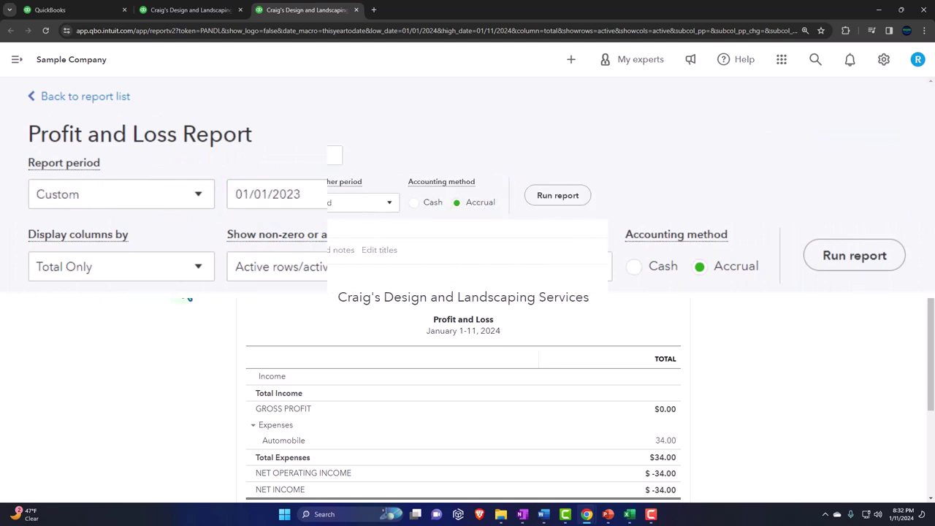
click(560, 199)
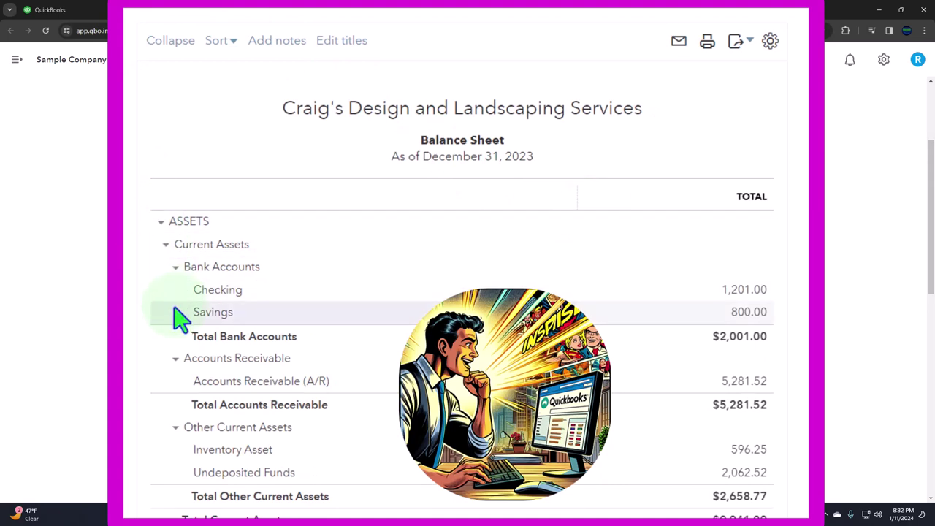
Step: Scroll through the December 31, 2023 Balance Sheet figures, then go back to the Reports tab
scroll(177, 313, down, 1)
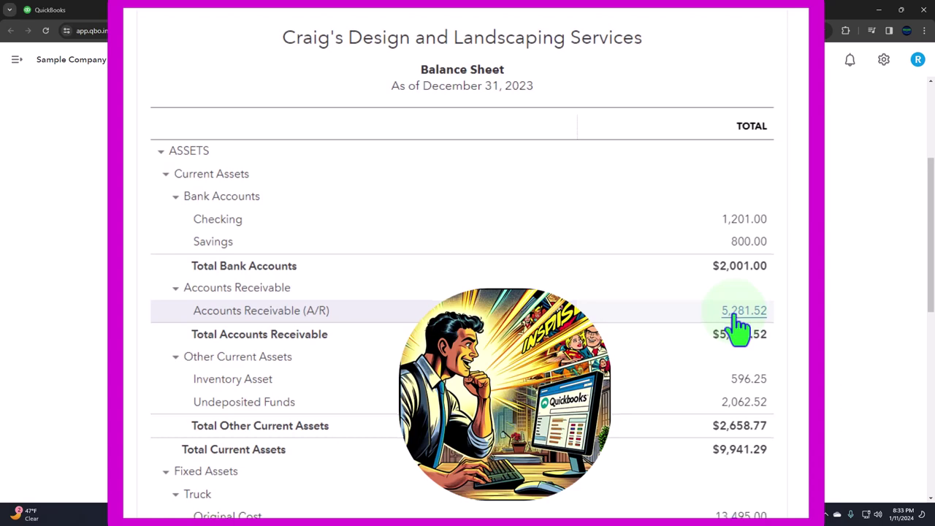
scroll(739, 330, down, 4)
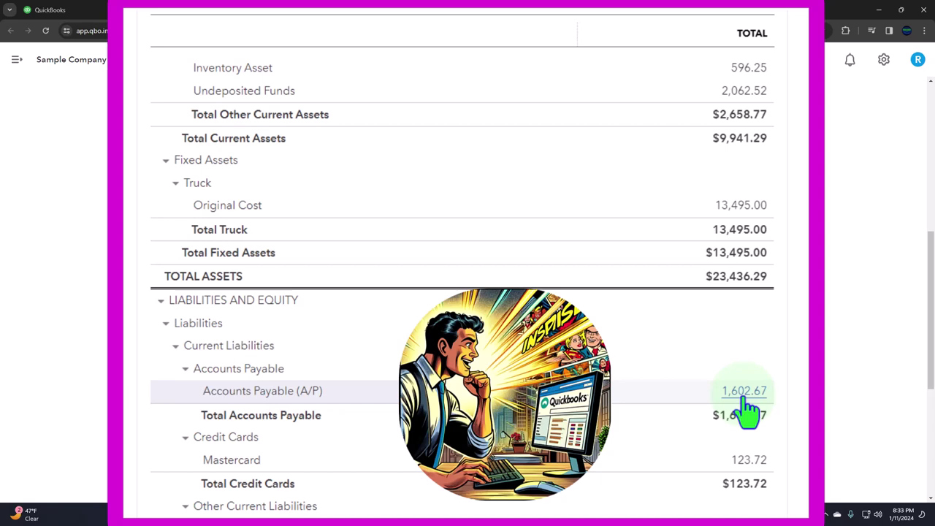
scroll(744, 413, up, 3)
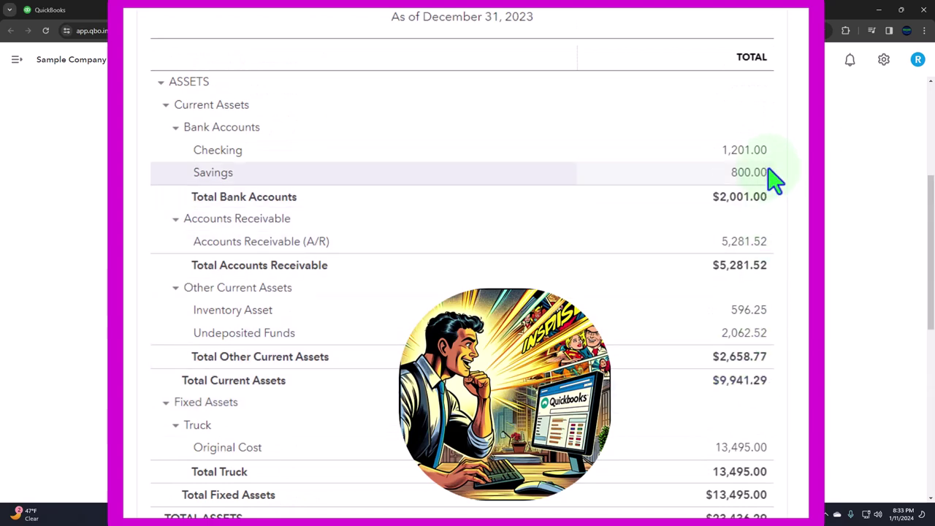
click(87, 12)
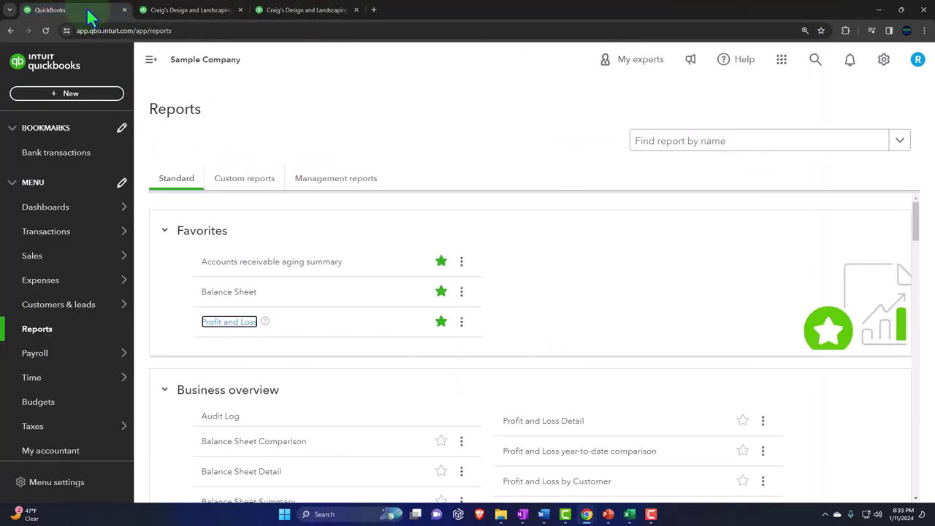
Step: Open Balance Sheet Summary from Business overview in its own tab and hide the sidebar
scroll(354, 351, down, 2)
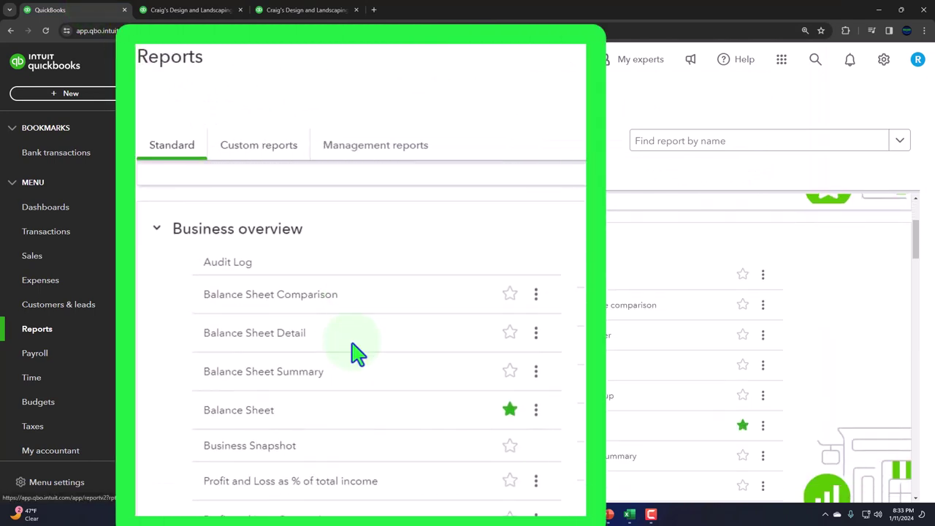
right_click(261, 381)
click(278, 368)
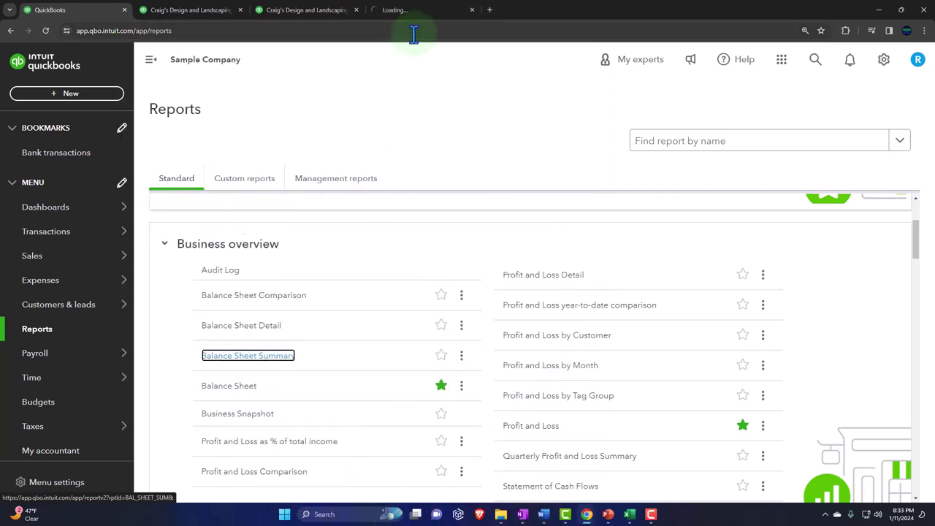
click(214, 10)
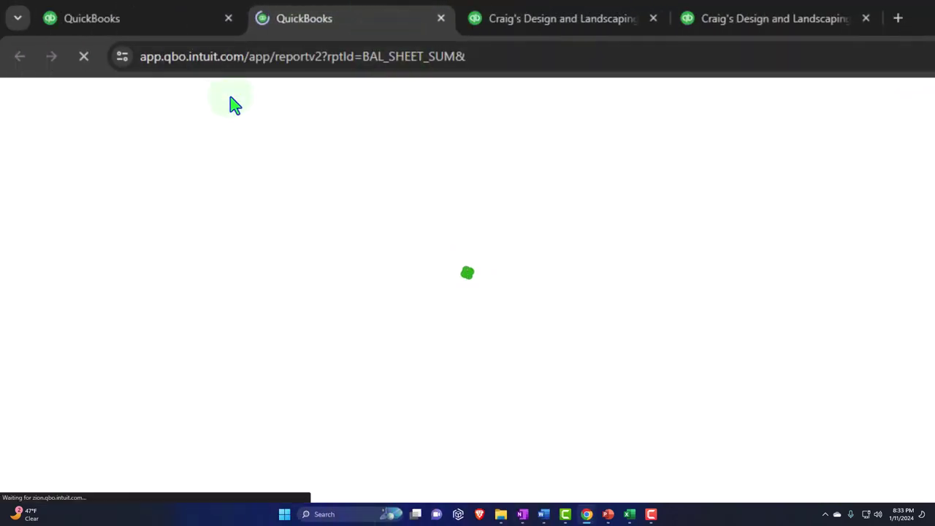
scroll(302, 249, down, 2)
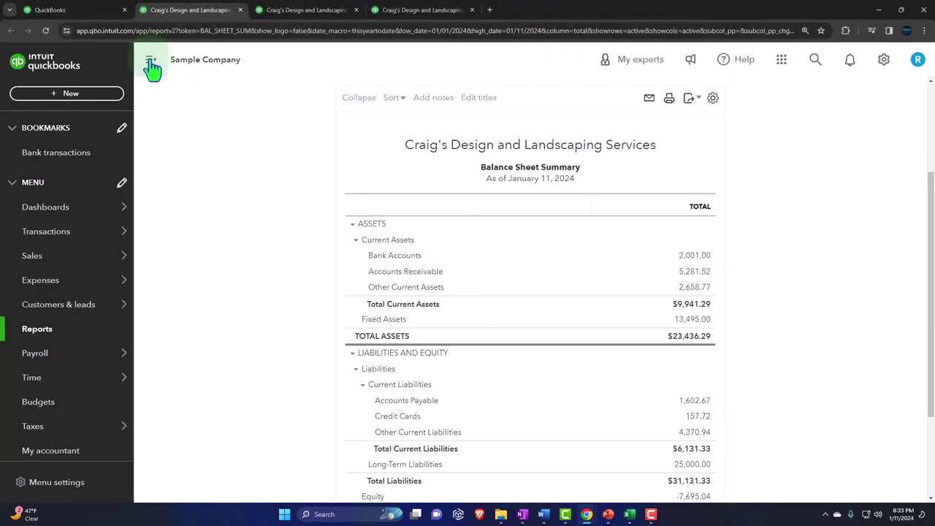
click(153, 63)
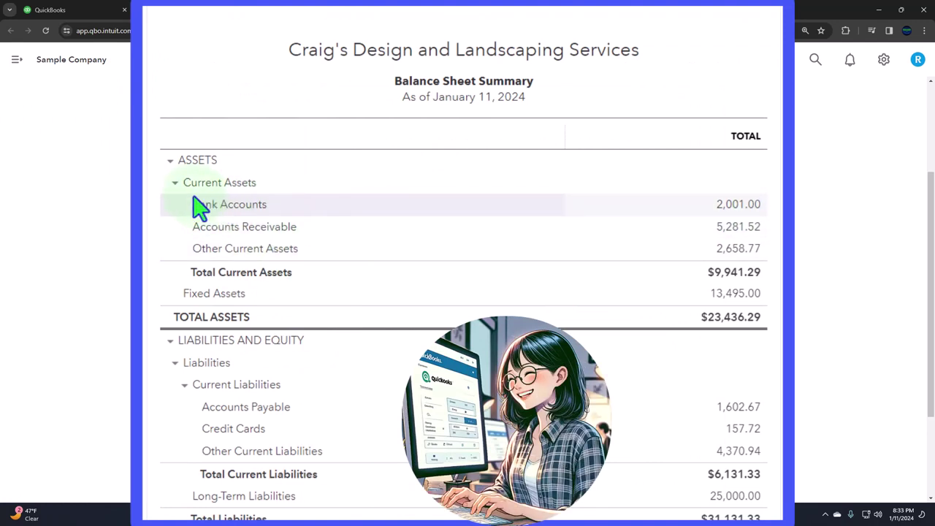
Step: Collapse and re-expand Current Assets, then Current Liabilities, in the Balance Sheet Summary
click(174, 184)
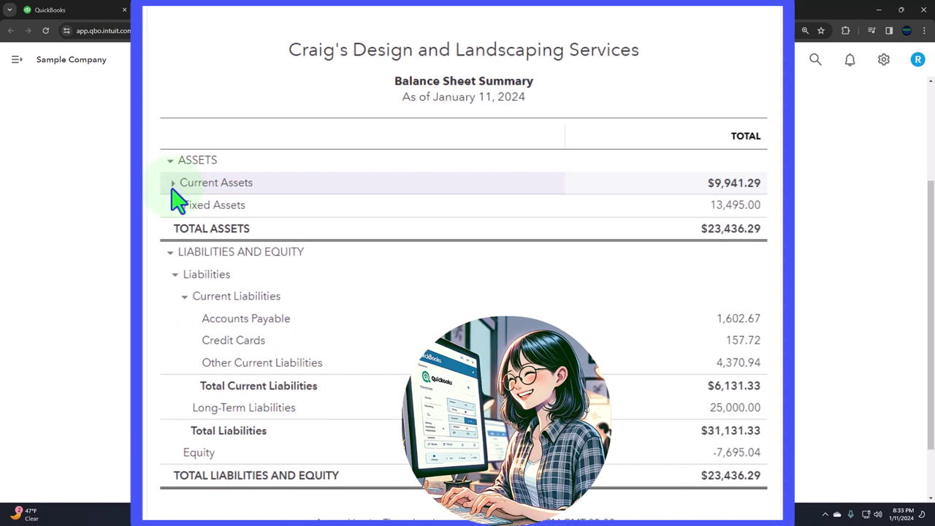
click(173, 184)
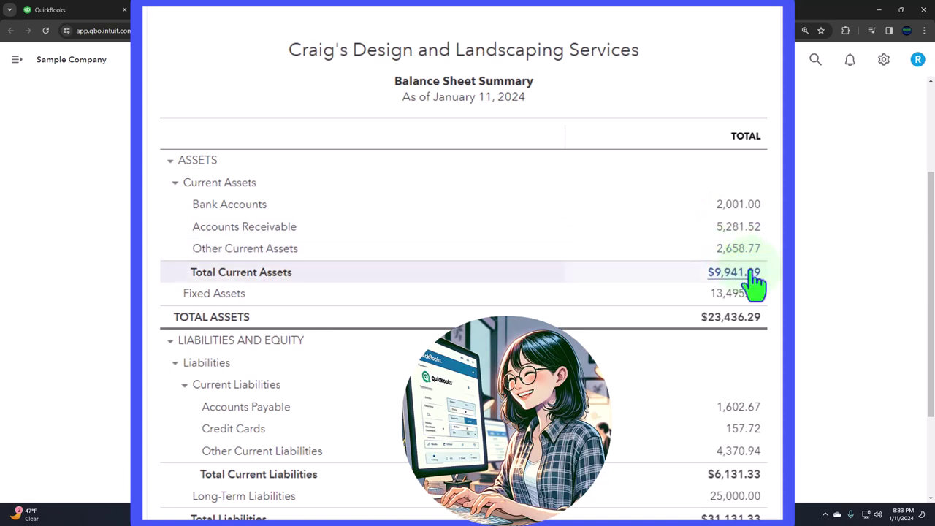
scroll(760, 299, down, 2)
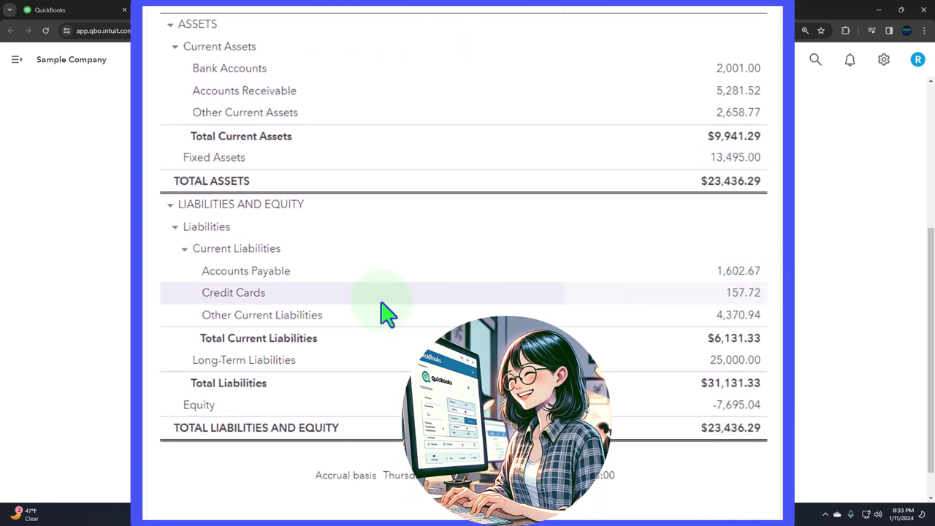
click(181, 247)
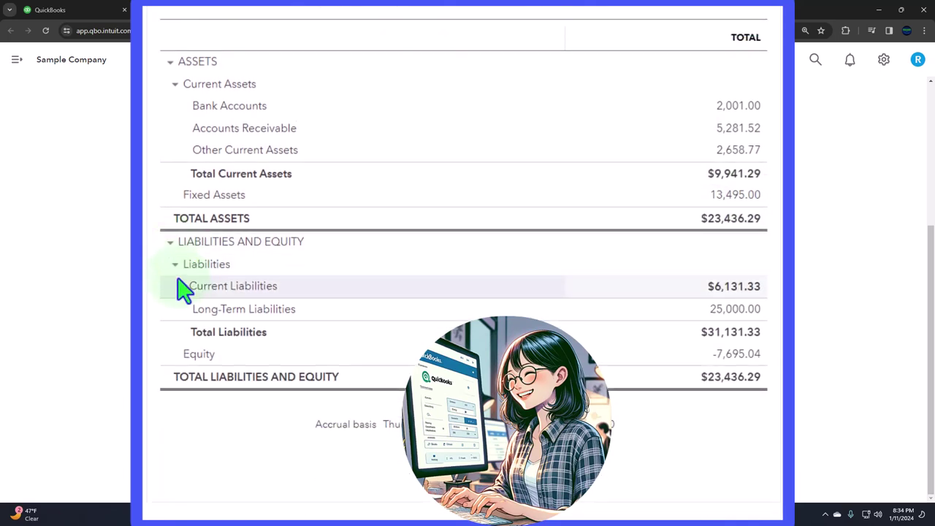
click(184, 287)
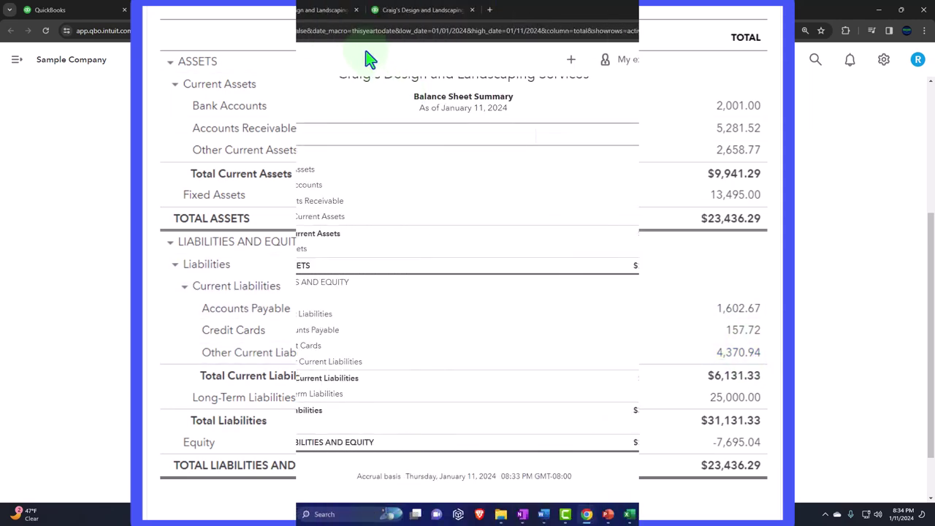
Step: Switch to the 2023 Profit and Loss report and zoom the page in
click(319, 10)
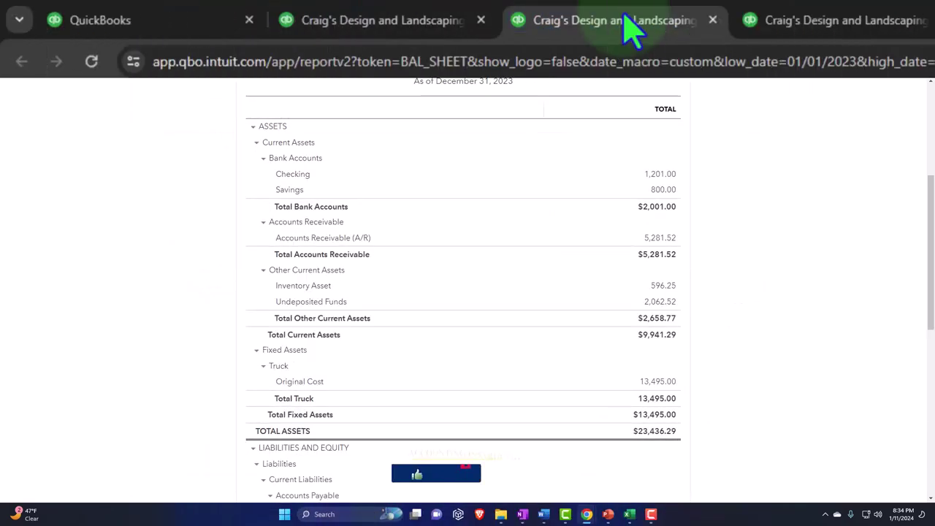
click(824, 23)
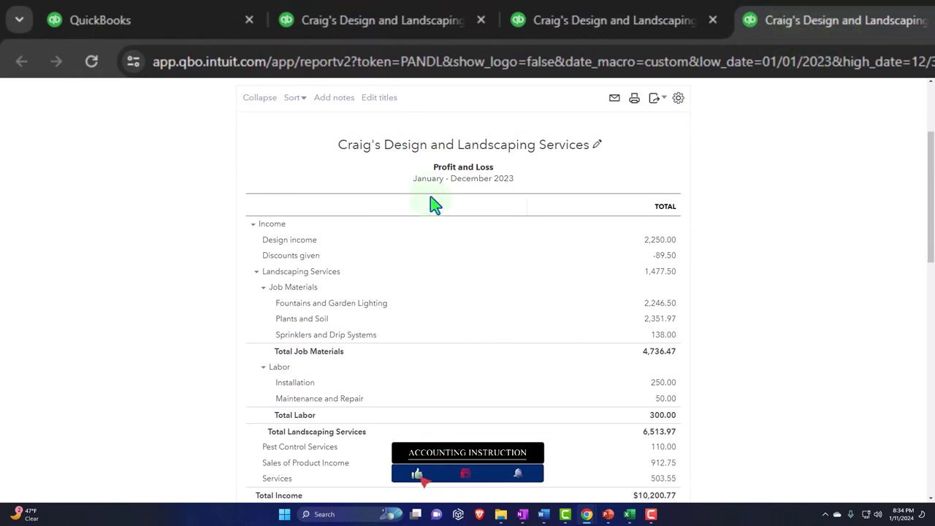
scroll(432, 209, down, 1)
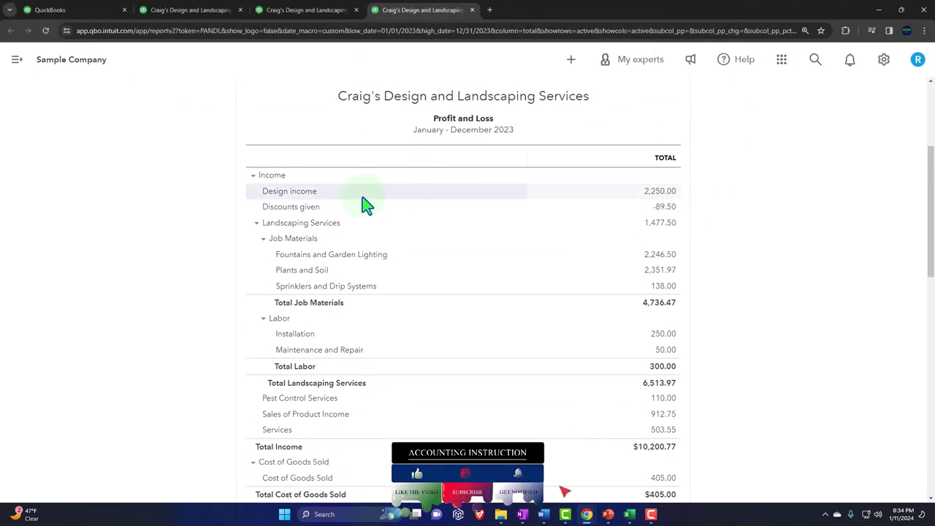
key(ctrl+plus)
key(ctrl+plus)
scroll(365, 207, down, 1)
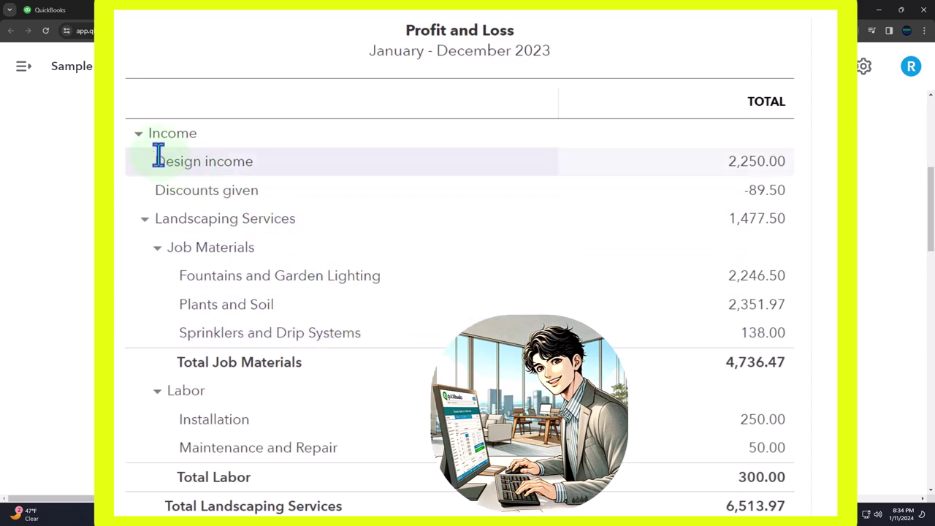
Step: Collapse and re-expand the Income section, zoom back out, and show the + New menu
click(138, 136)
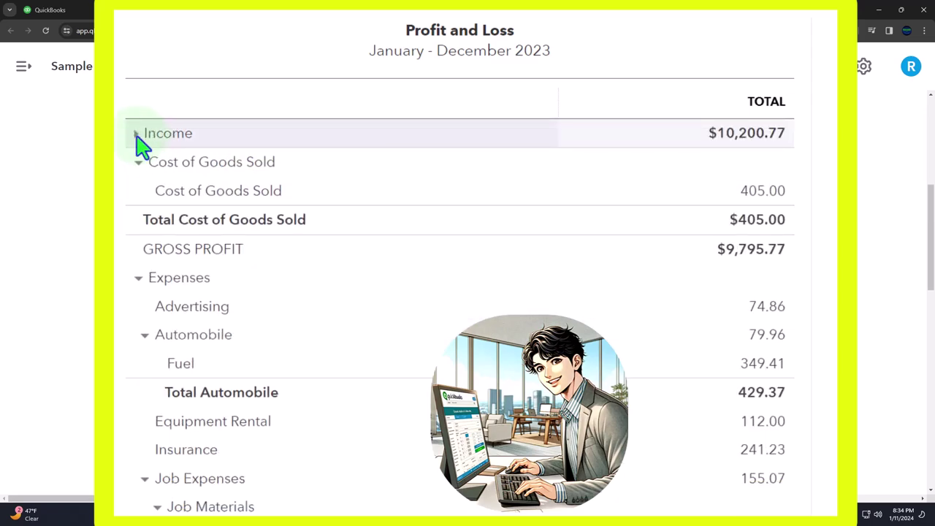
click(139, 135)
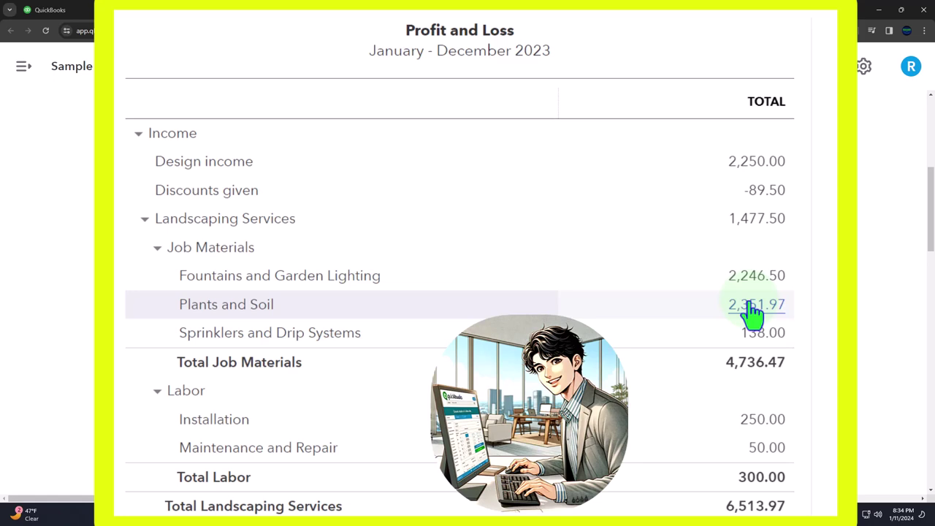
key(ctrl+minus)
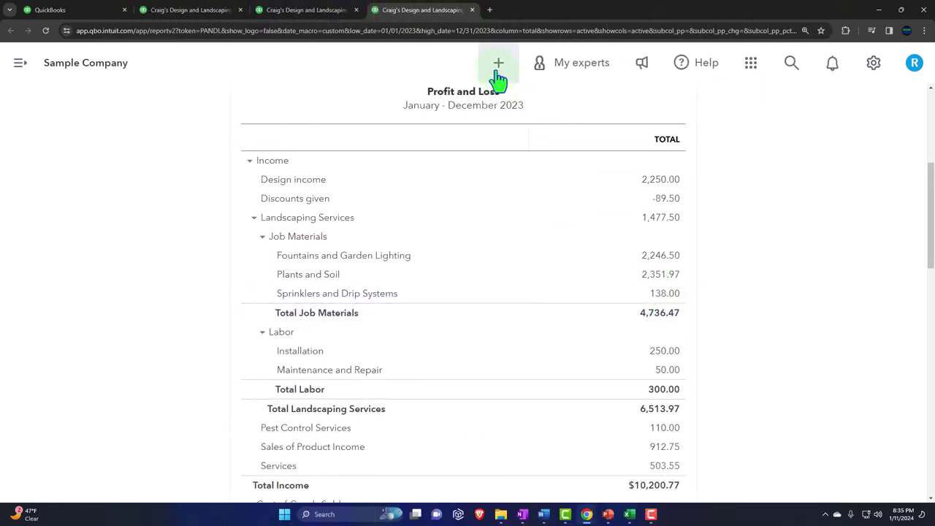
click(498, 66)
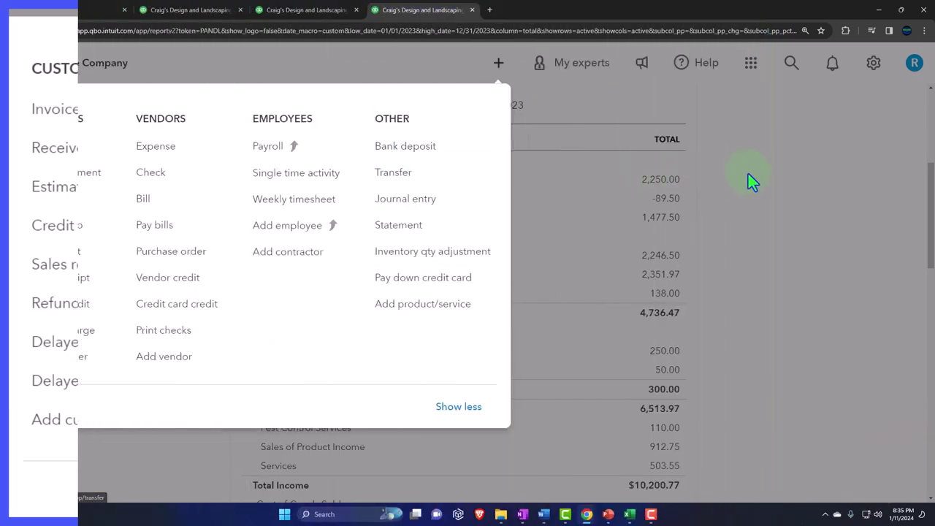
Step: Close the + New menu, collapse Income to its $10,200.77 total, then reopen and close the menu
click(750, 176)
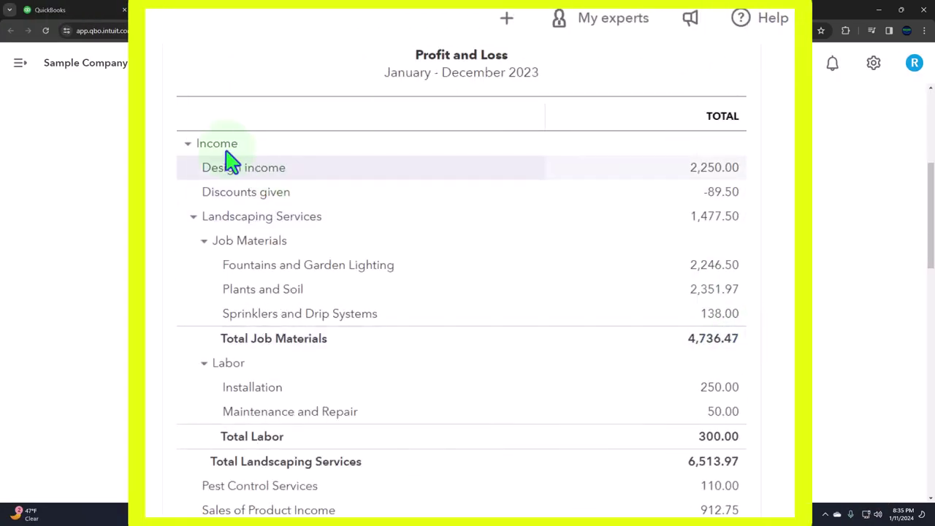
click(188, 143)
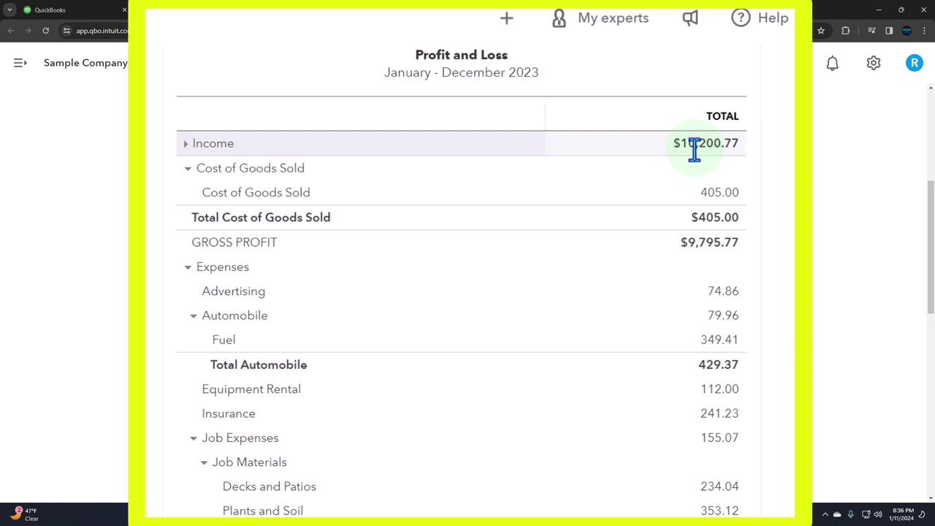
click(506, 18)
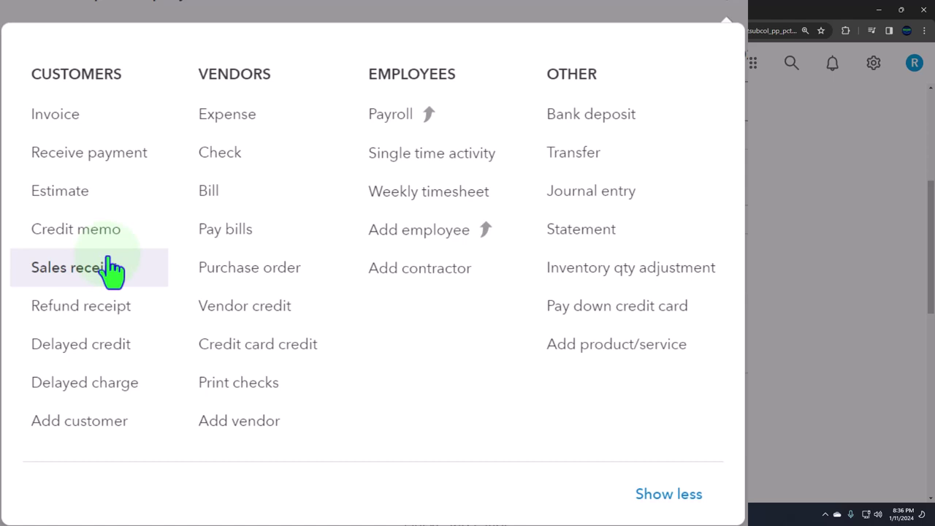
click(810, 177)
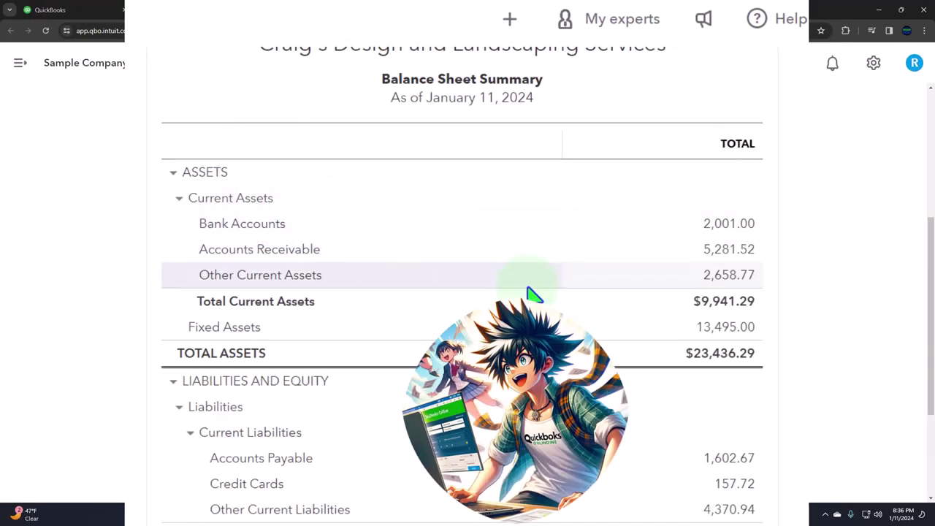
scroll(719, 269, down, 3)
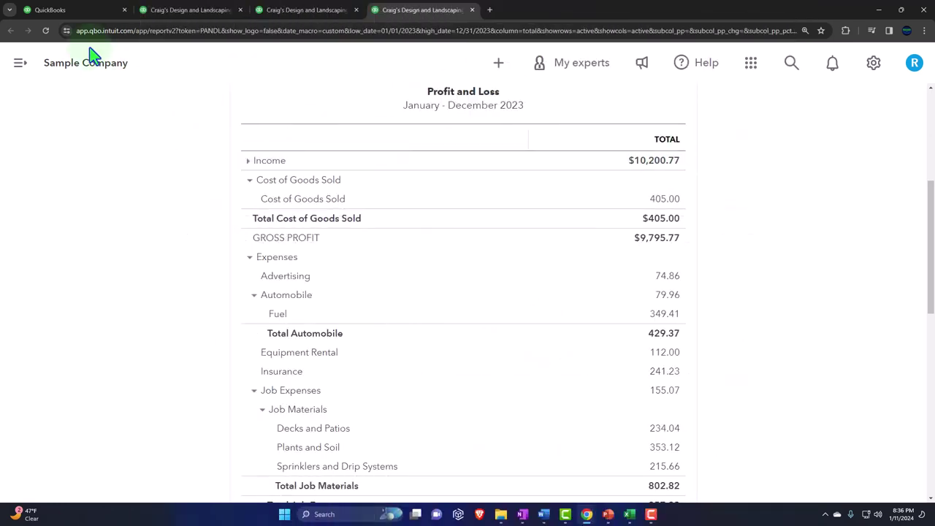
Step: Return to the Reports list, hide the sidebar, zoom out, and scroll to Sales and customers
click(73, 10)
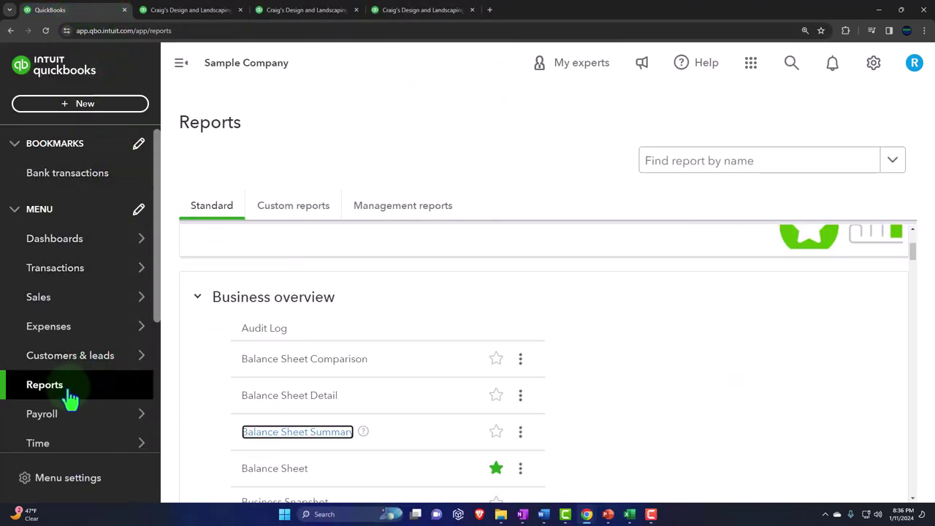
click(83, 380)
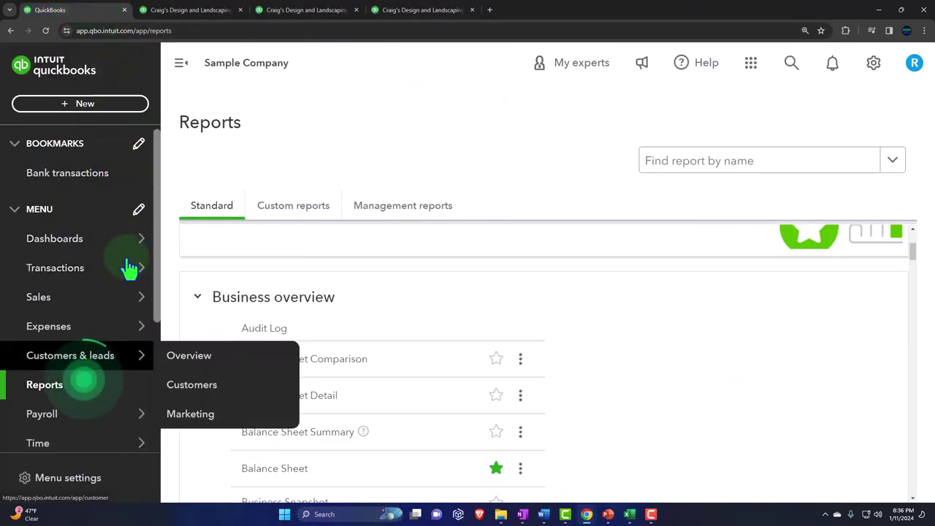
click(182, 66)
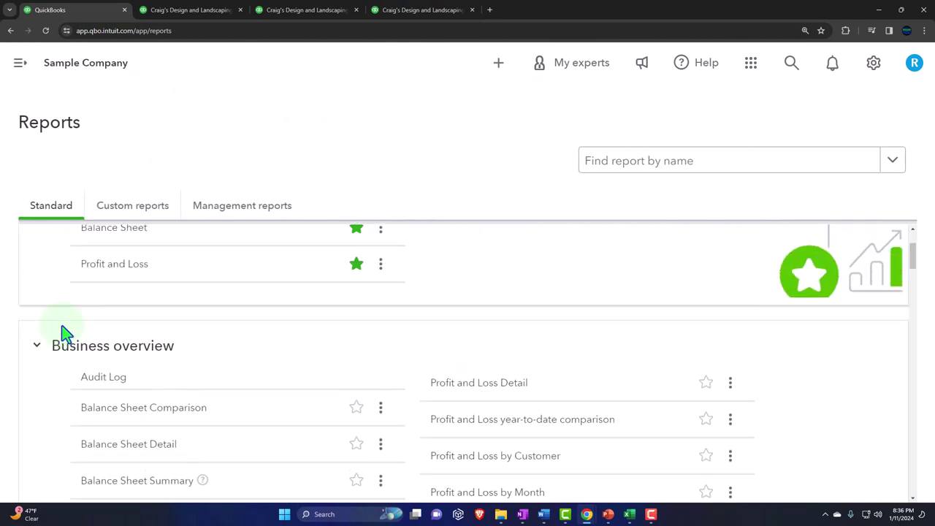
scroll(62, 332, down, 5)
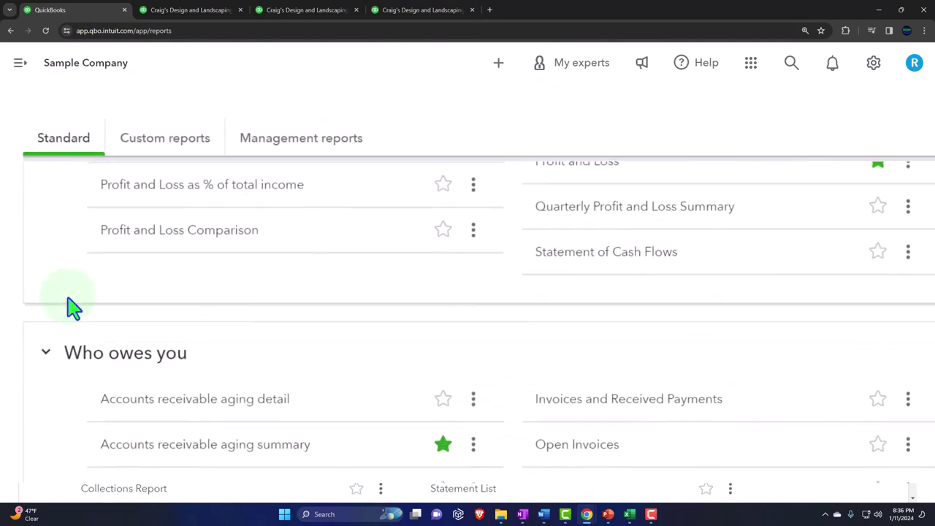
scroll(73, 306, down, 2)
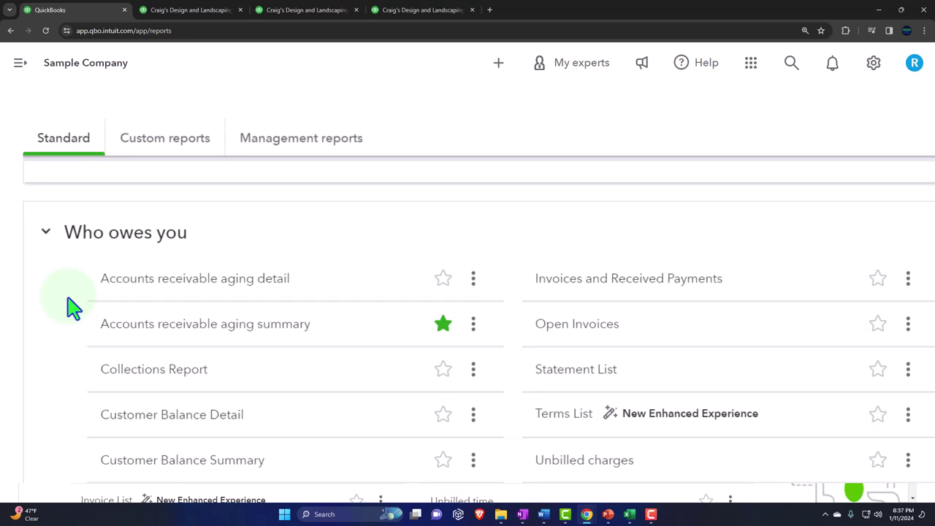
key(ctrl+minus)
key(ctrl+minus)
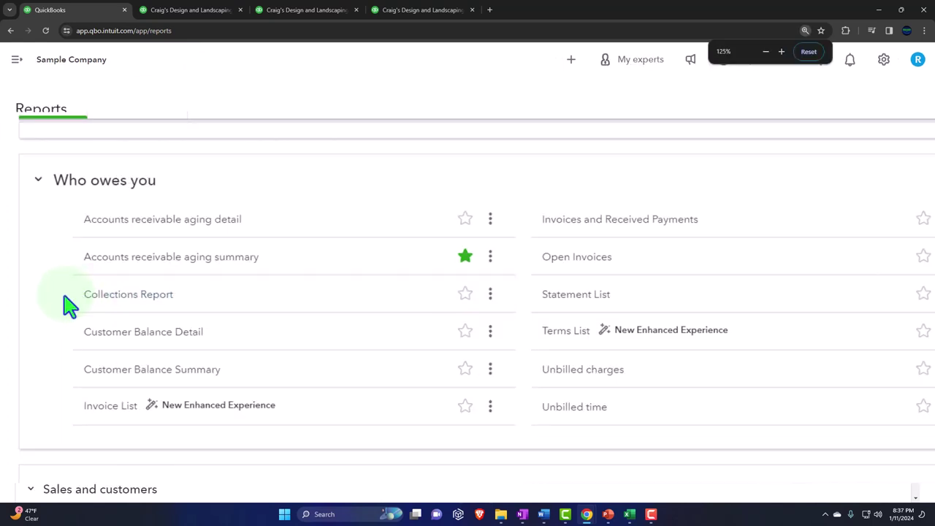
scroll(66, 307, down, 2)
scroll(66, 307, down, 3)
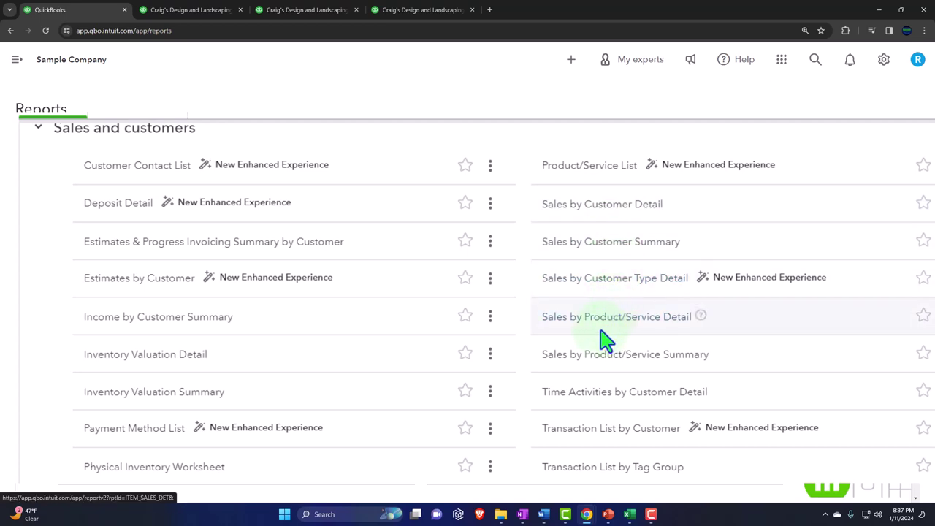
Step: Open Sales by Product/Service Summary in a new tab with the sidebar hidden
right_click(666, 363)
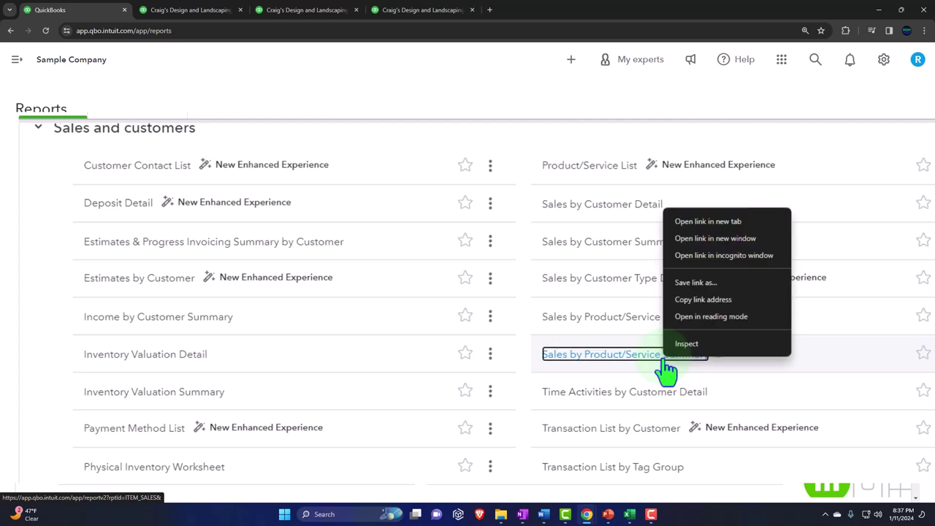
click(692, 216)
click(515, 10)
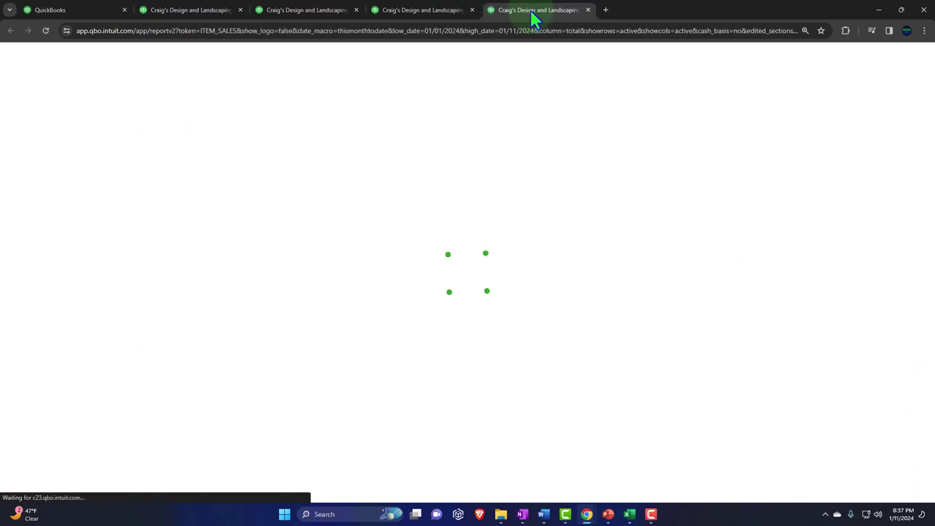
click(151, 61)
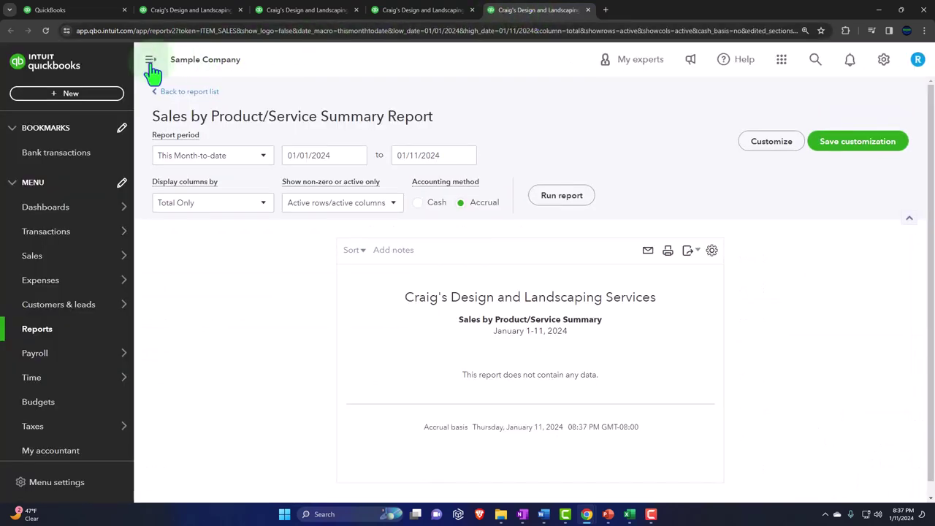
Step: Run the report for 01/01/2023 to 12/31/2023
click(208, 155)
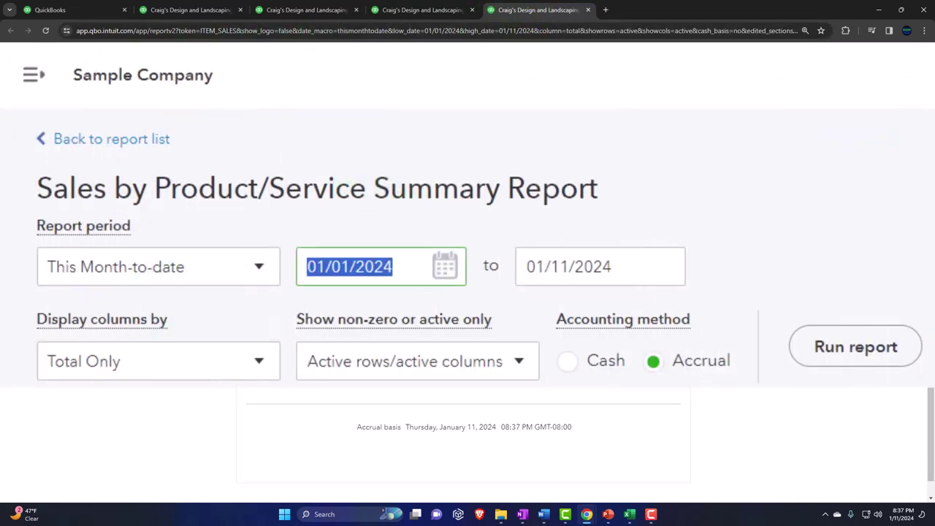
text(01012023)
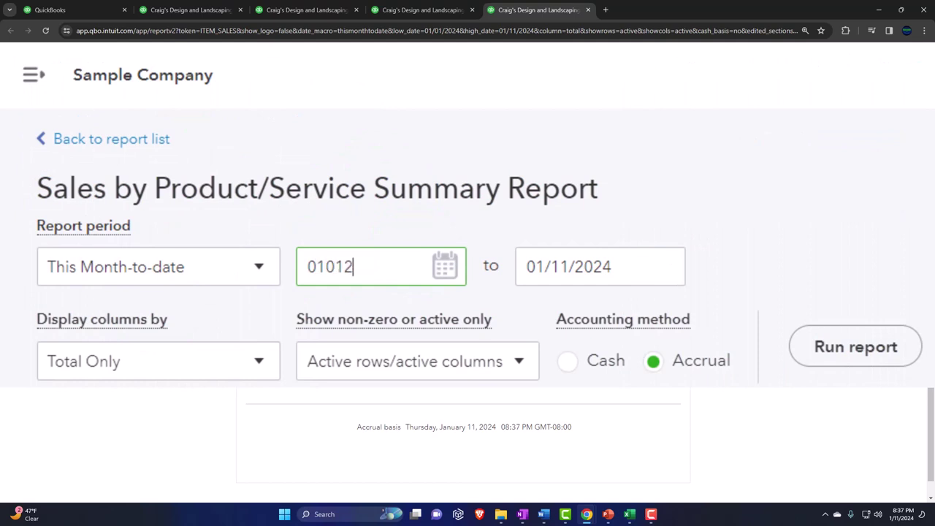
key(Tab)
text(123123)
key(Tab)
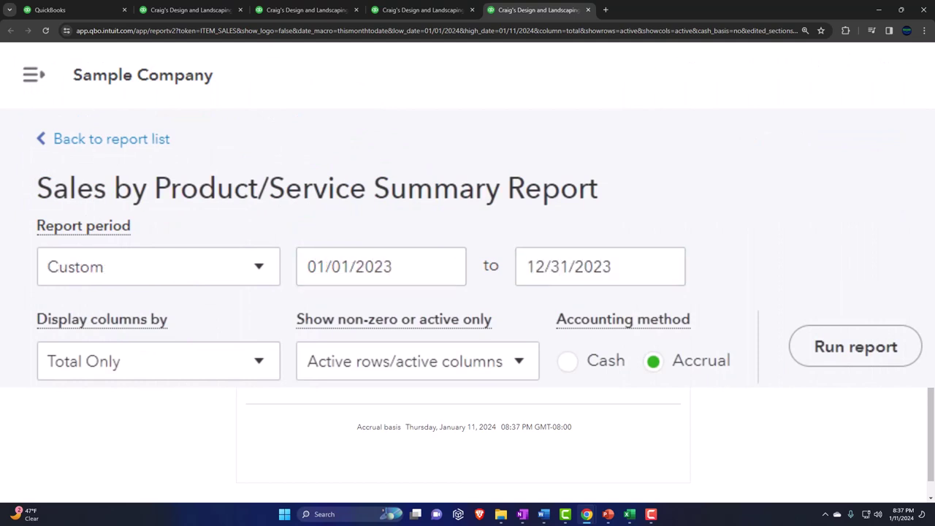
click(425, 203)
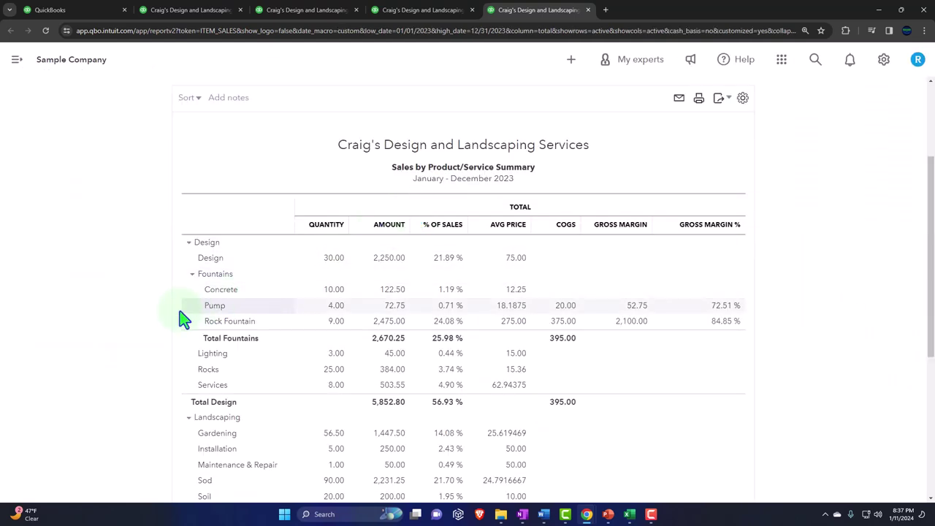
scroll(167, 321, down, 2)
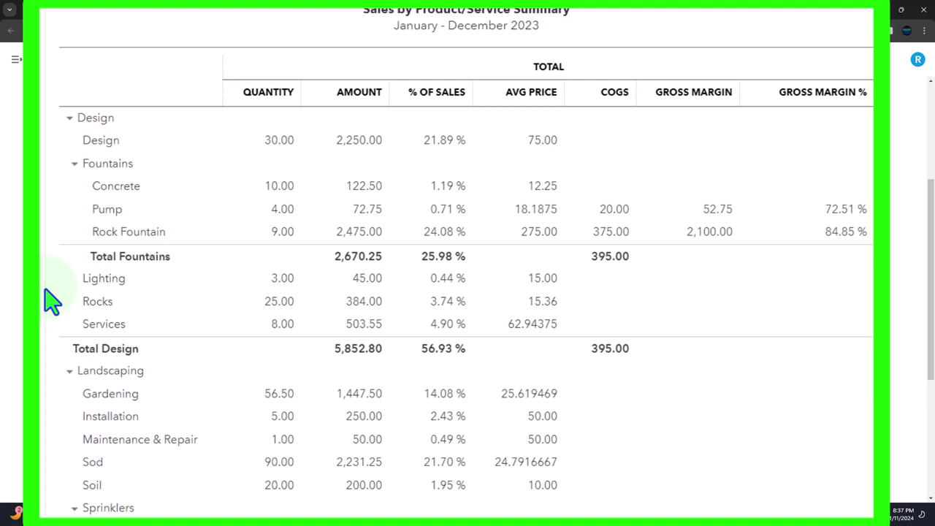
scroll(56, 300, up, 2)
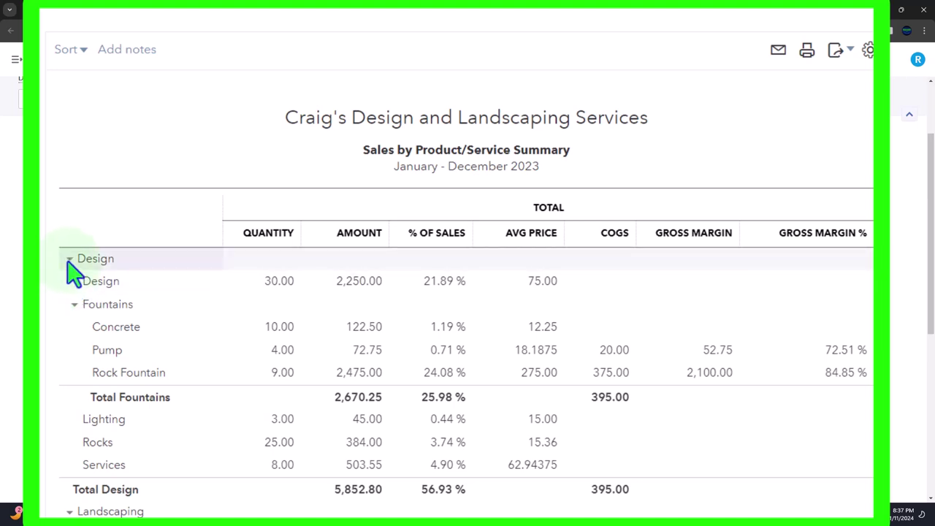
click(70, 259)
click(70, 259)
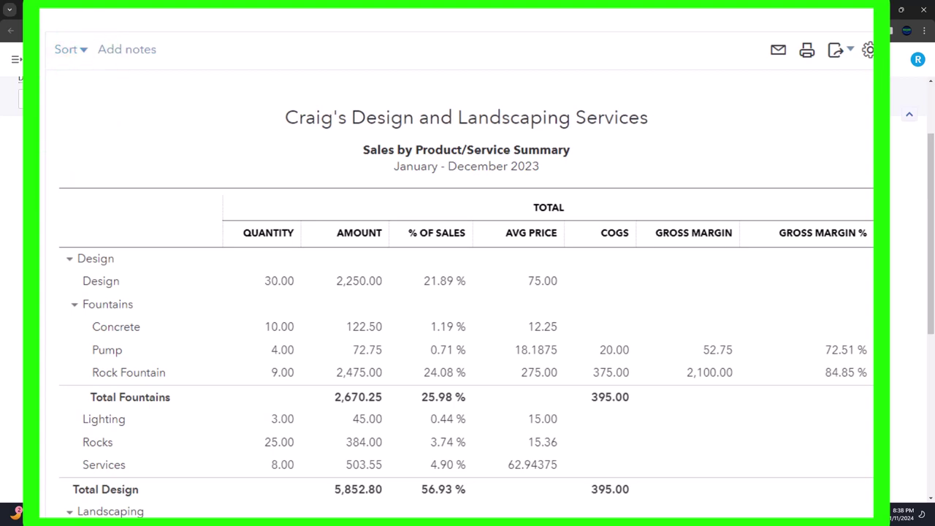
scroll(87, 265, down, 1)
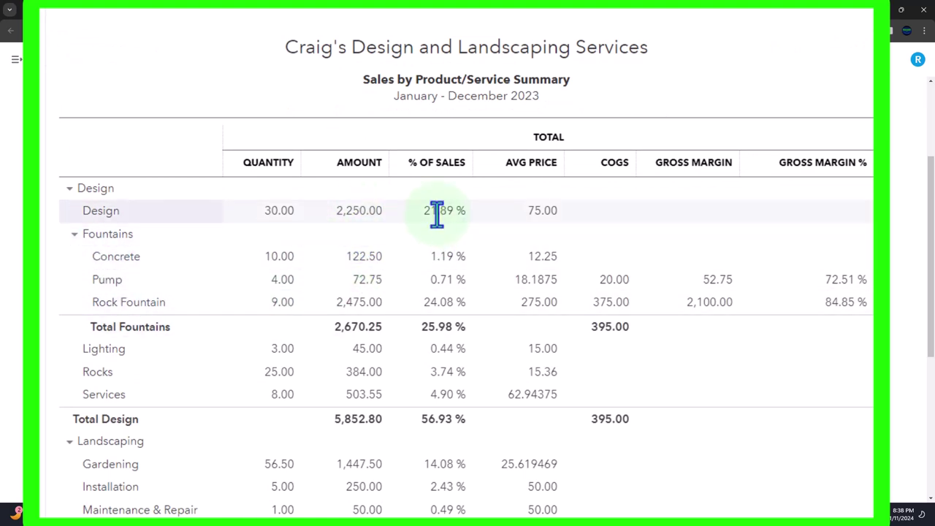
scroll(437, 214, down, 1)
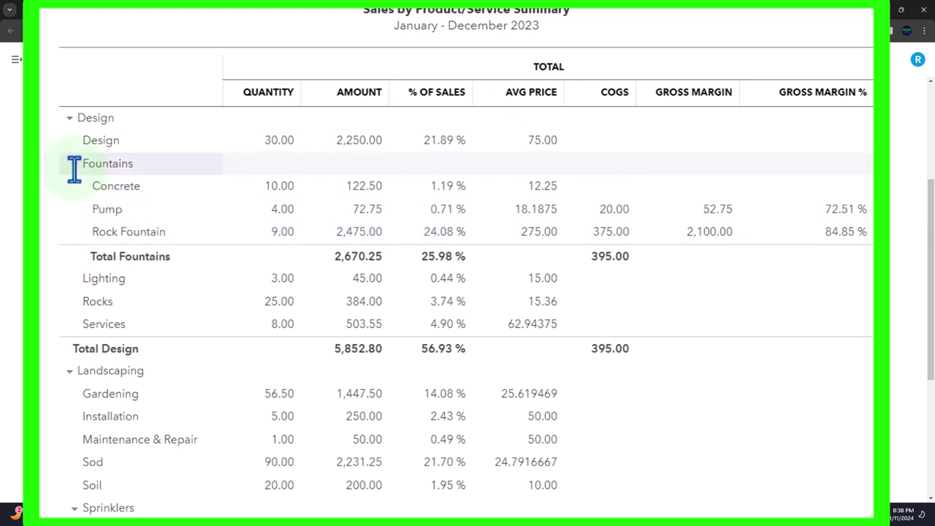
Step: Collapse the Design, Fountains, Landscaping and Pest Control groups to total rows summing to $10,280.05
click(69, 118)
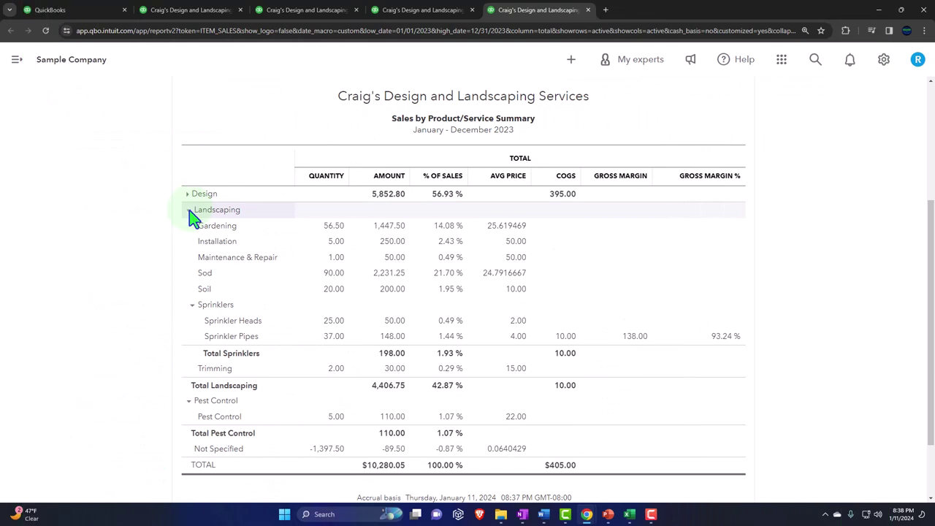
click(189, 211)
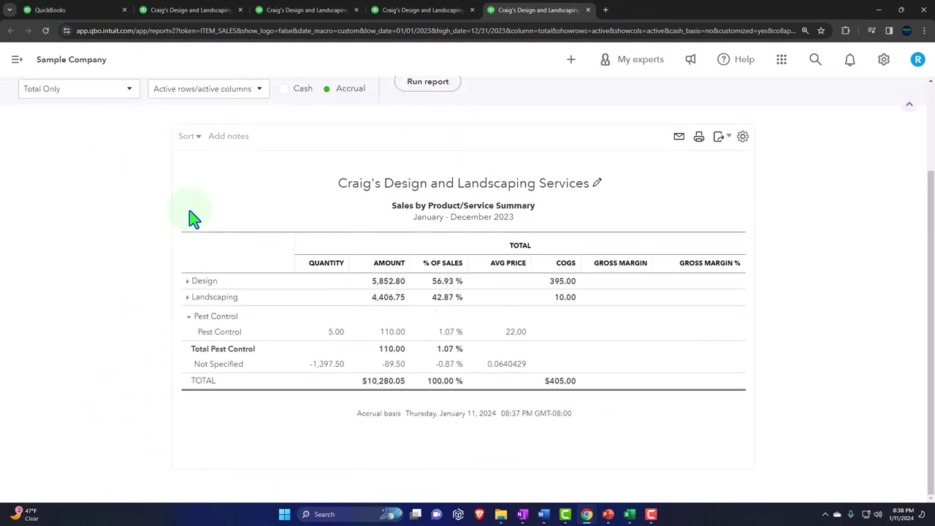
click(190, 317)
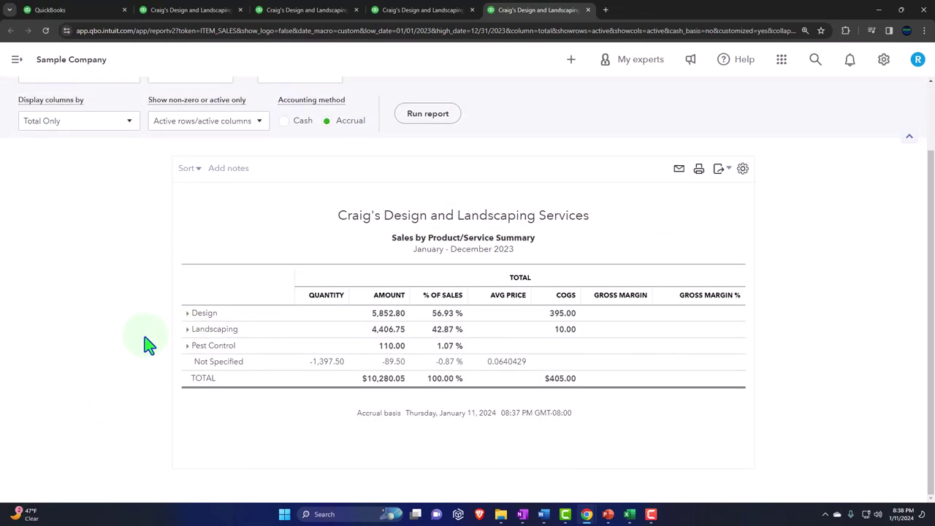
click(187, 313)
scroll(192, 317, down, 2)
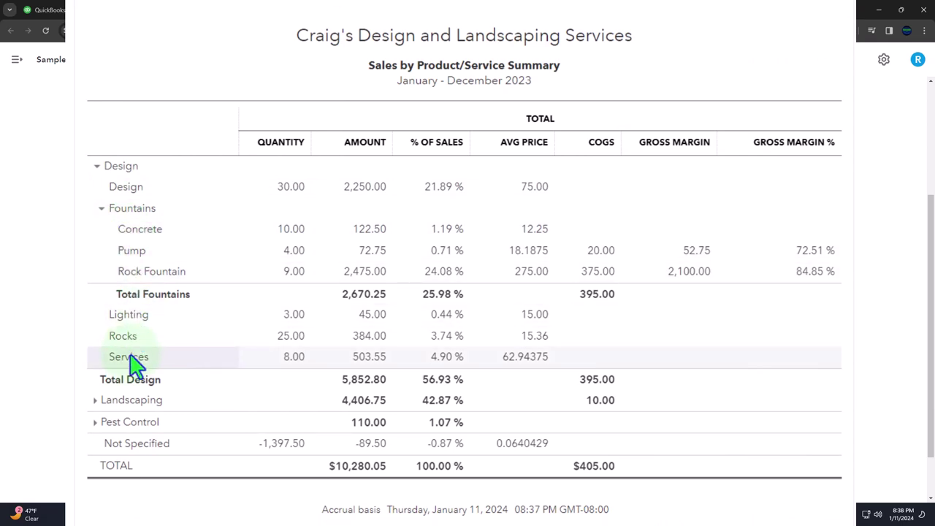
click(99, 209)
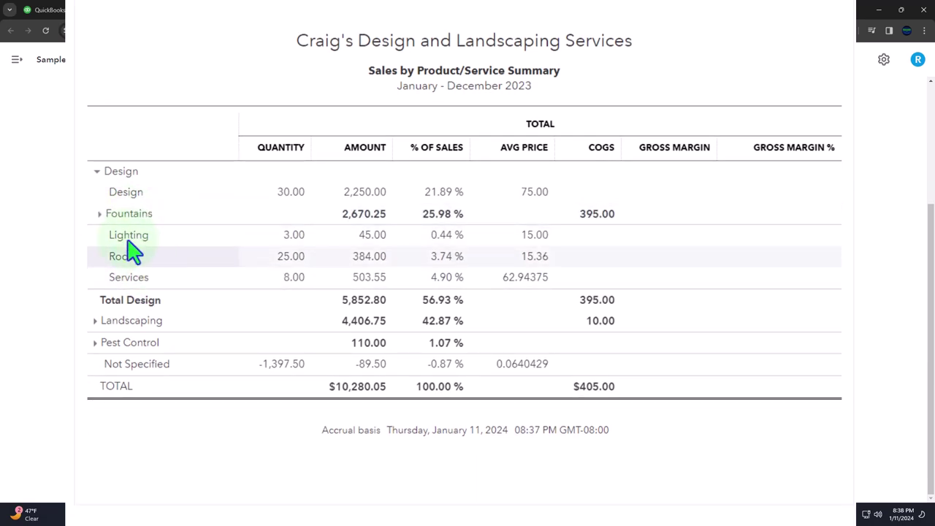
click(97, 174)
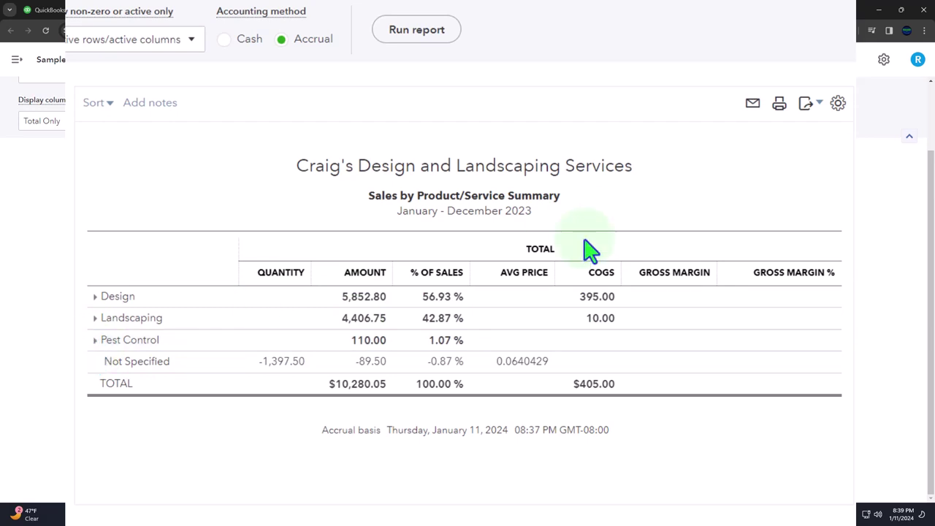
Step: Export the Sales by Product/Service Summary to Excel and enable editing of the downloaded workbook
click(815, 105)
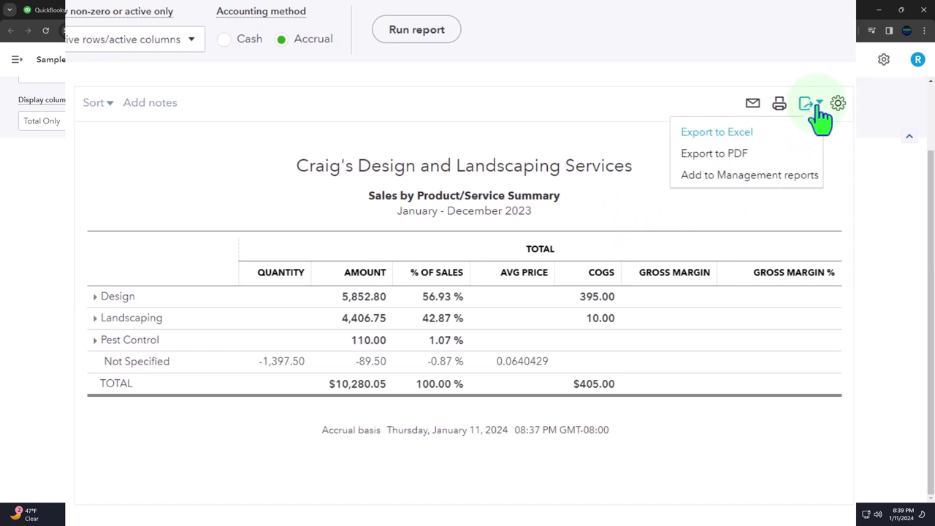
click(739, 132)
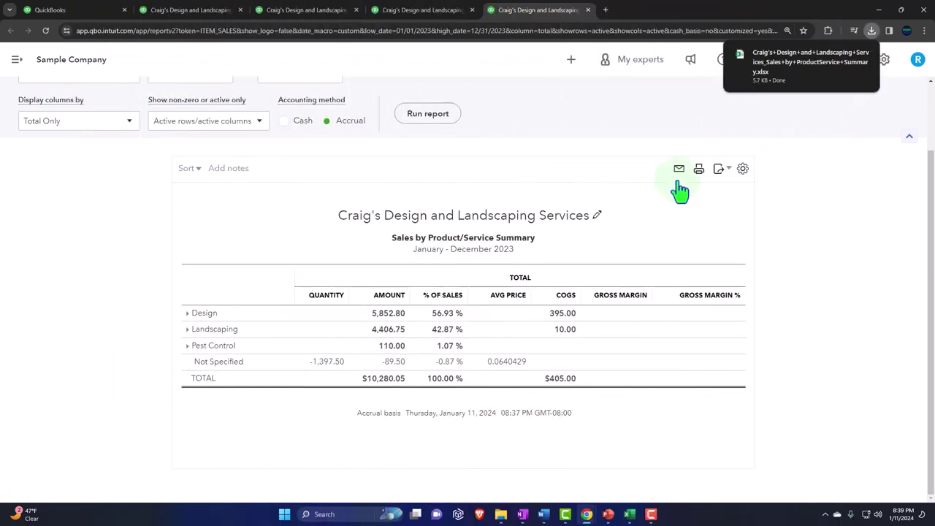
click(799, 57)
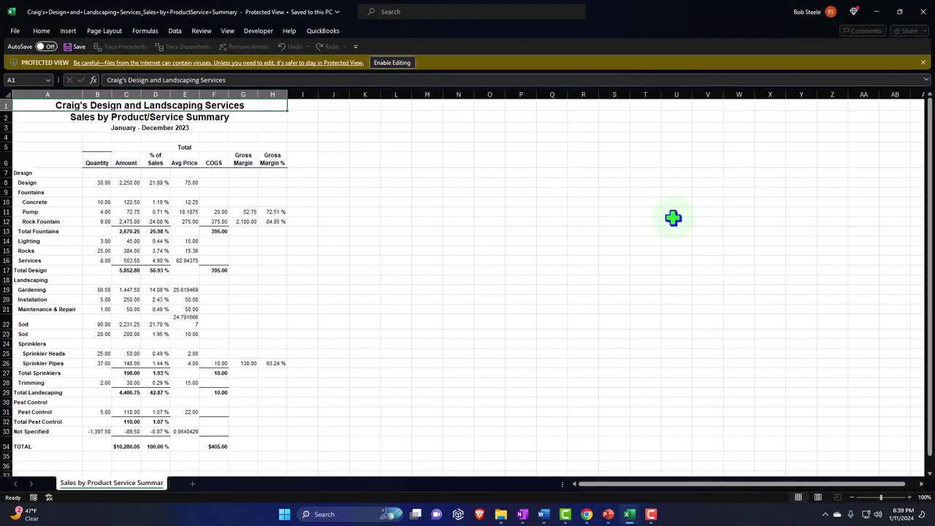
click(390, 62)
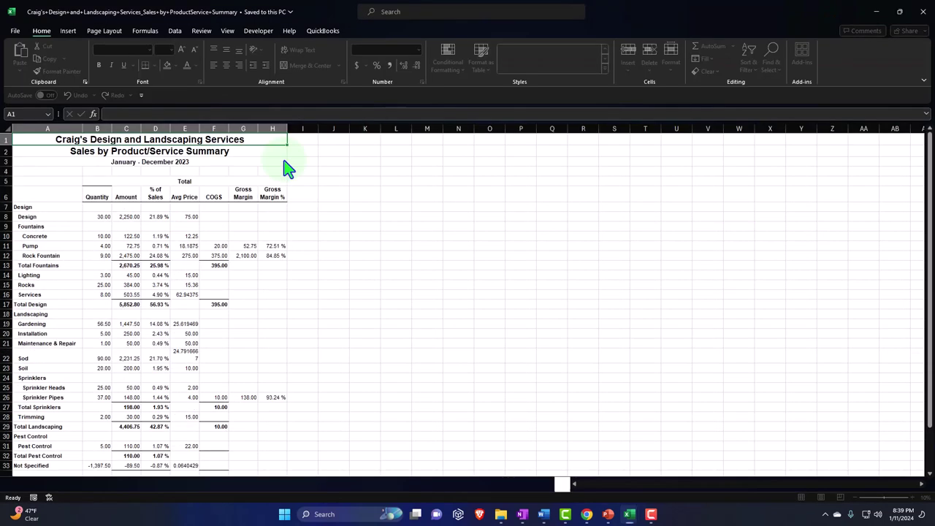
Step: Check the Total Fountains percentage in D13, then switch to the Month End Reports workbook
click(158, 268)
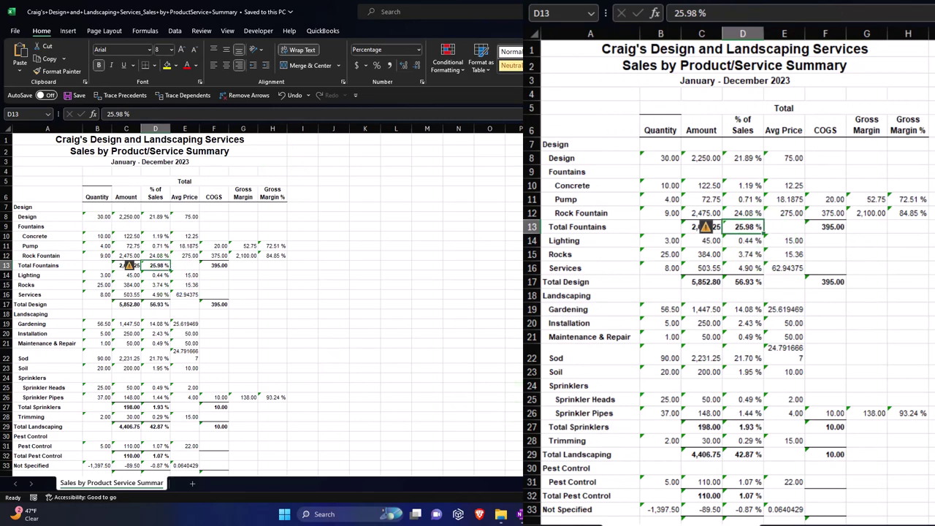
mouse_move(630, 514)
click(577, 460)
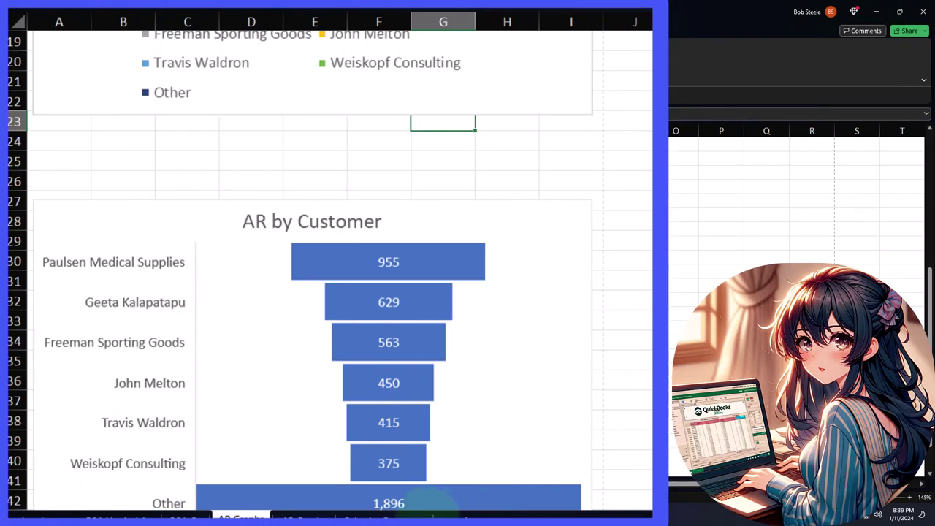
Step: Look over the Sales by Customer and P&L Vertical Analysis sheets, ending on Sales by Customer's charts
click(420, 516)
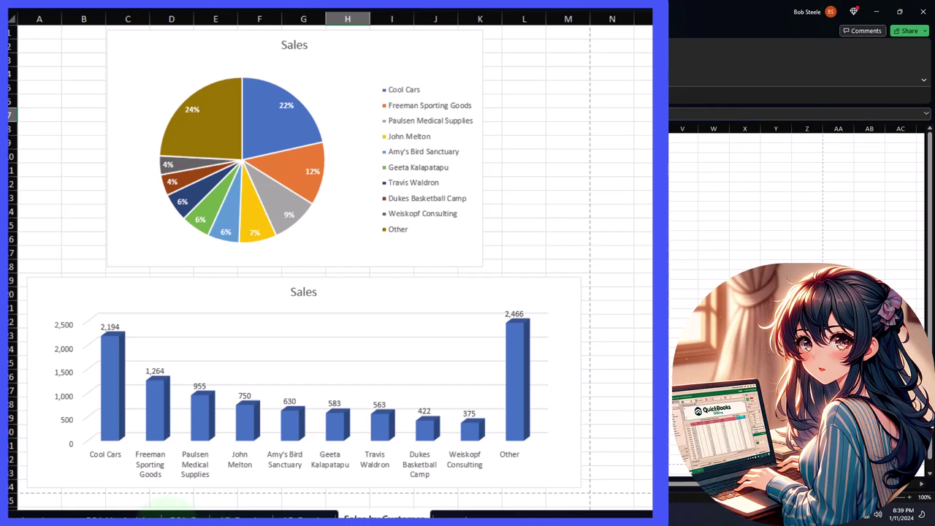
click(119, 517)
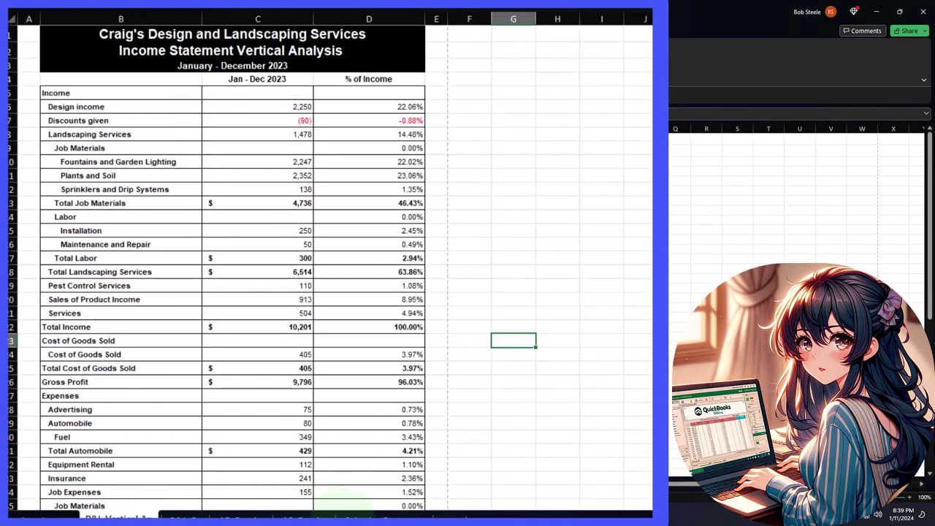
click(384, 517)
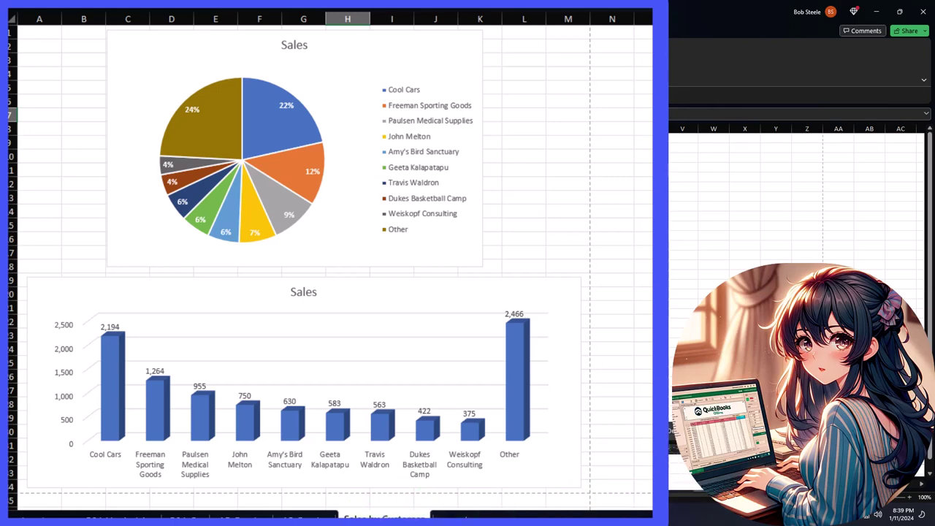
Step: Move the exported report sheet into the Month End Reports 12.31.23.xlsx workbook
mouse_move(629, 514)
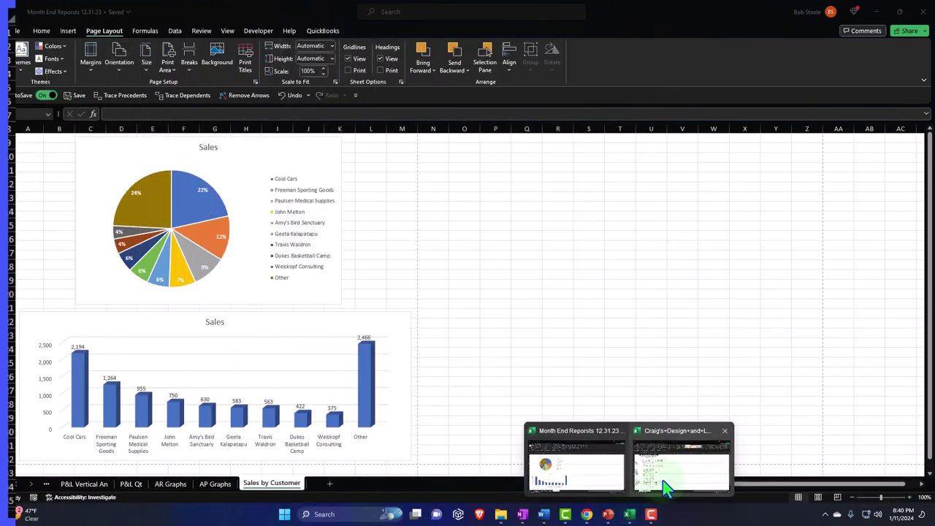
click(665, 485)
click(528, 393)
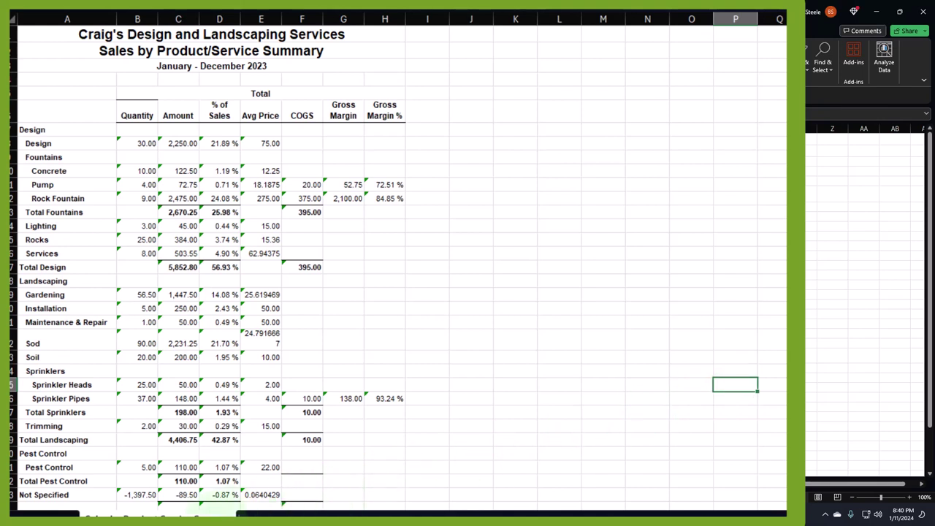
right_click(209, 516)
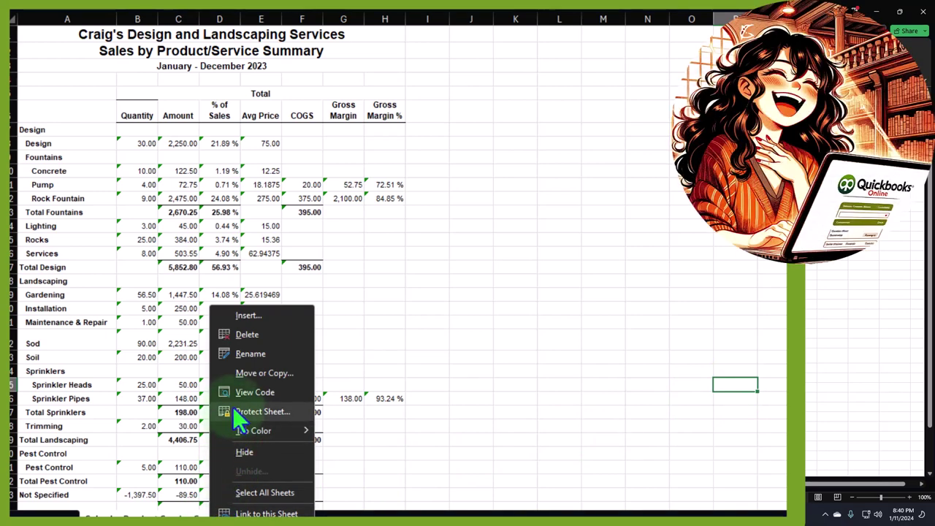
click(244, 374)
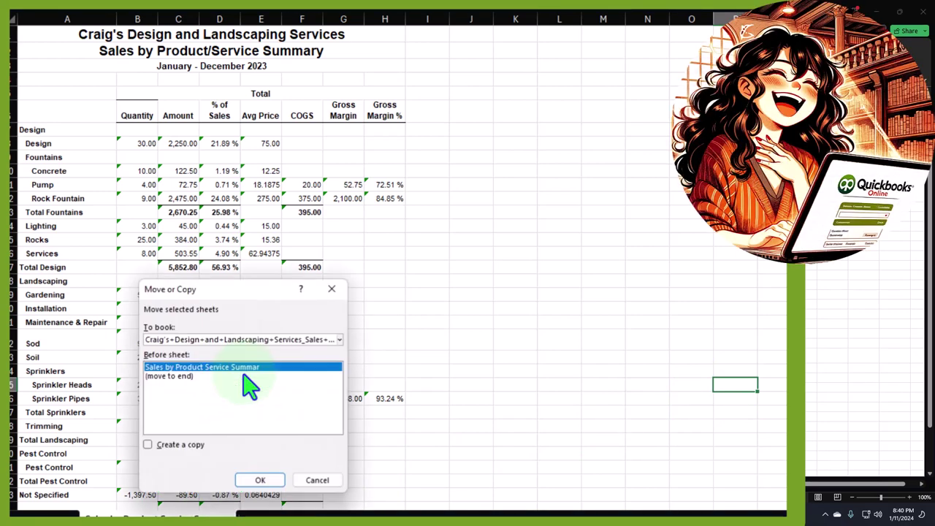
drag(234, 294, 520, 125)
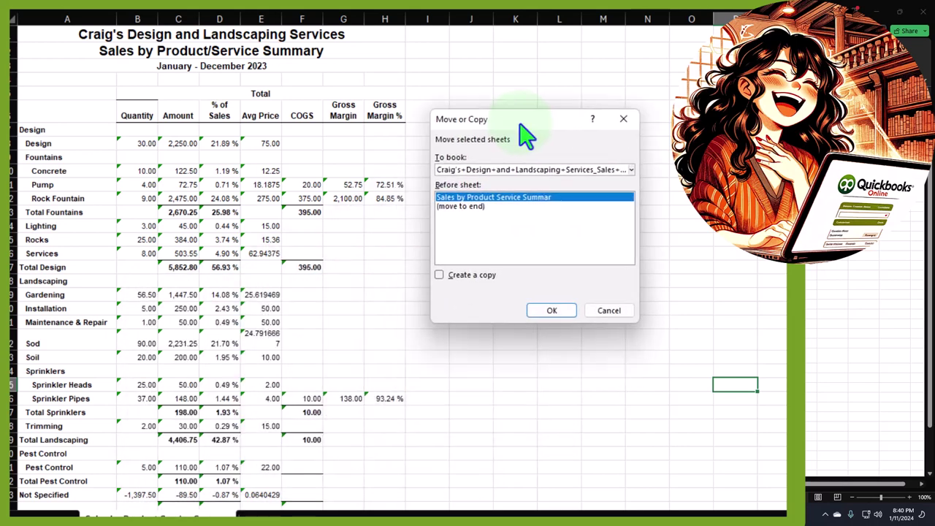
click(574, 169)
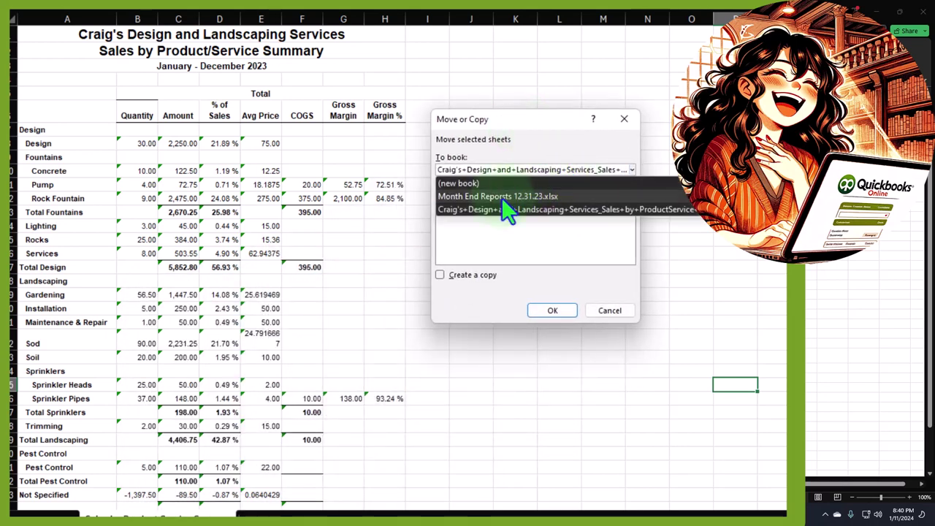
click(502, 196)
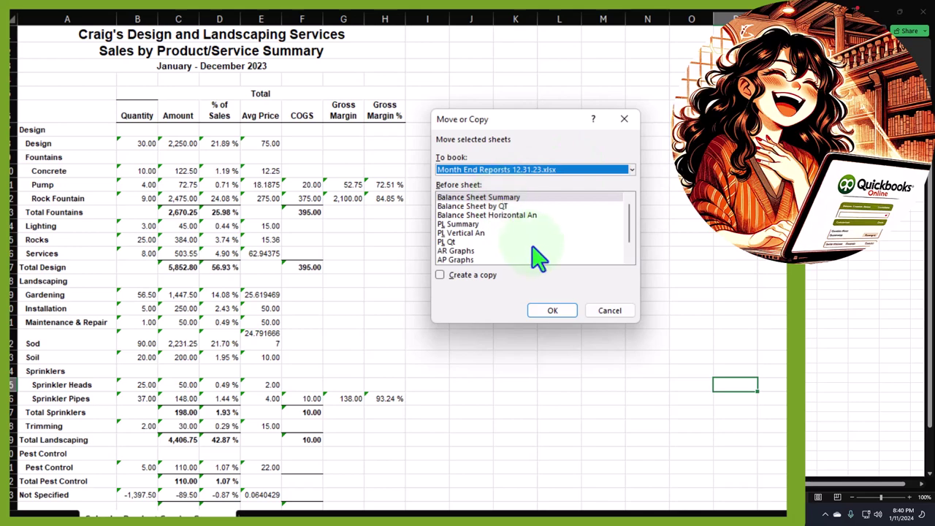
click(552, 311)
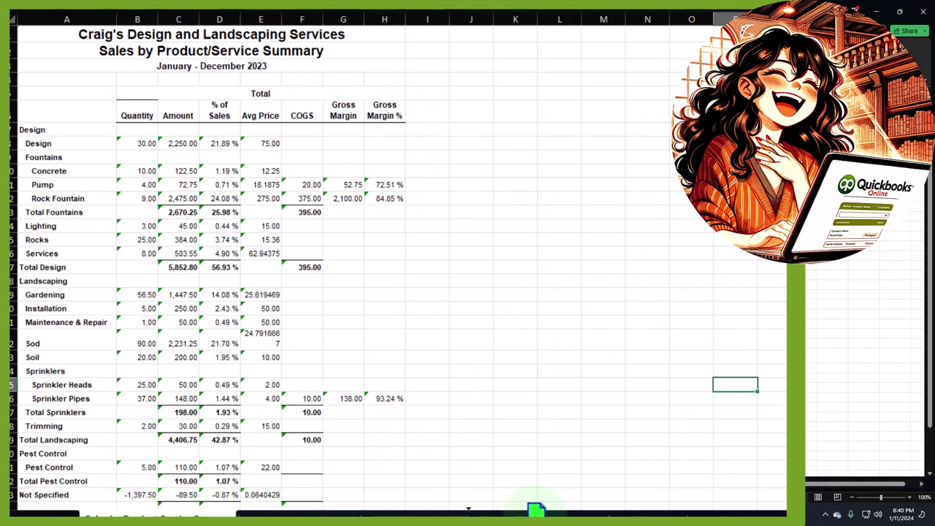
Step: Place the moved sheet last, after Sales by Customer, as Sales by Product Data
drag(765, 509, 653, 509)
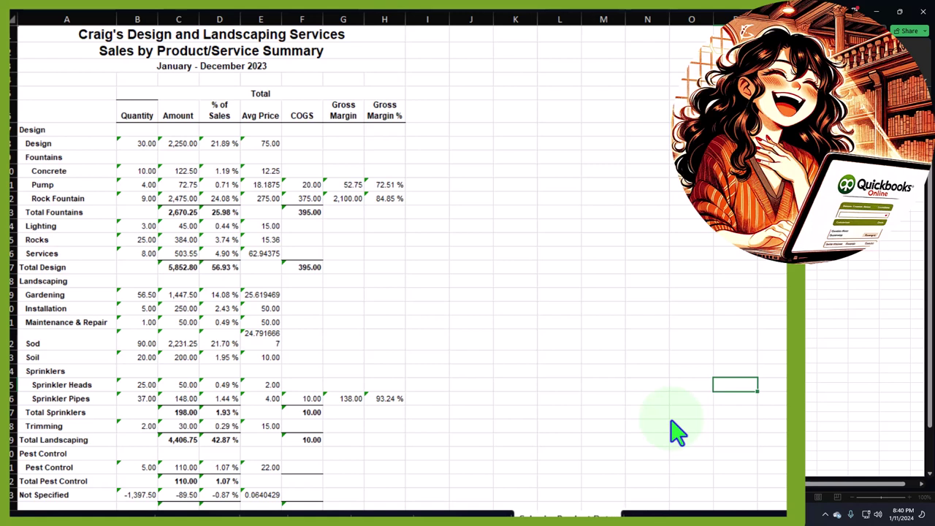
click(562, 314)
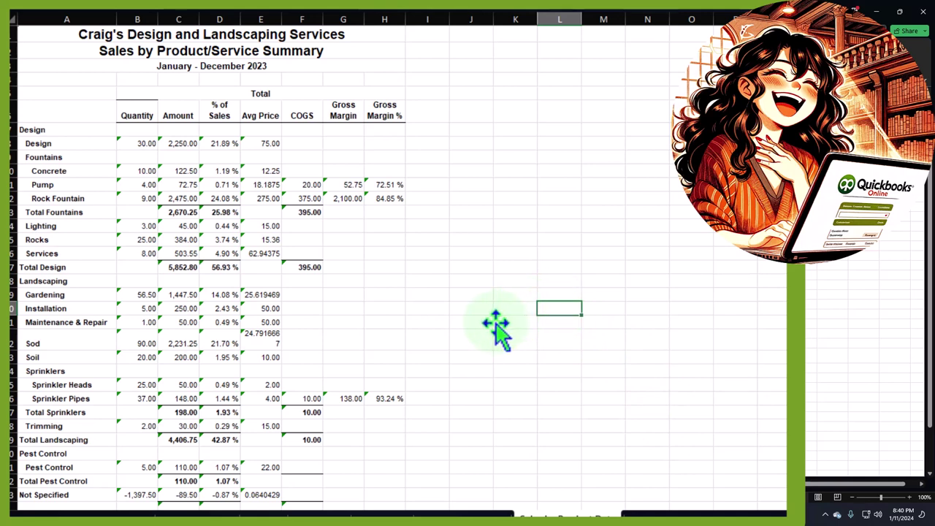
click(342, 322)
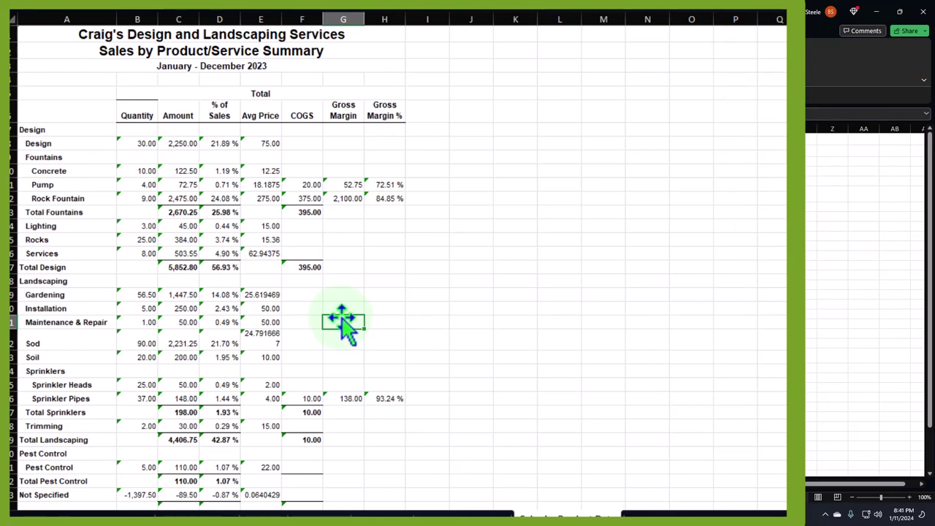
click(343, 296)
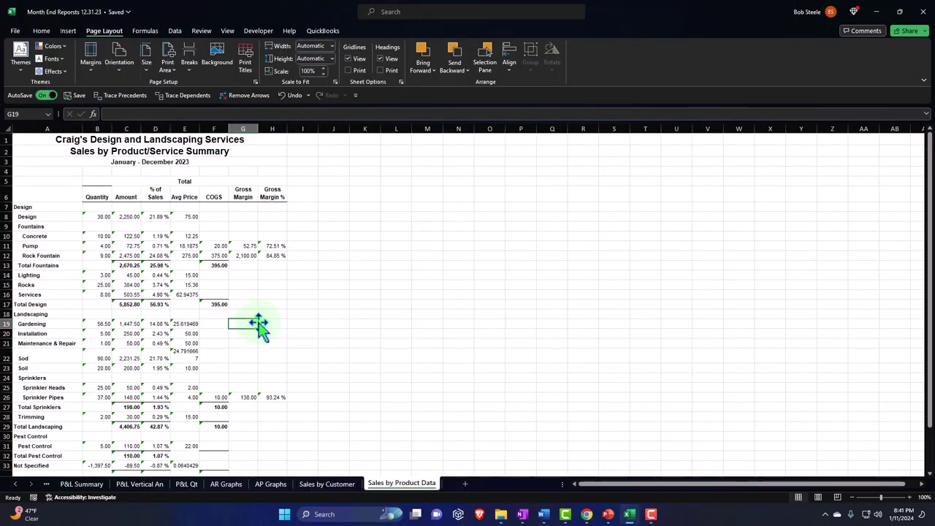
Step: Delete title and header rows 1–6 so the data begins with Design in row 1
scroll(260, 325, up, 6)
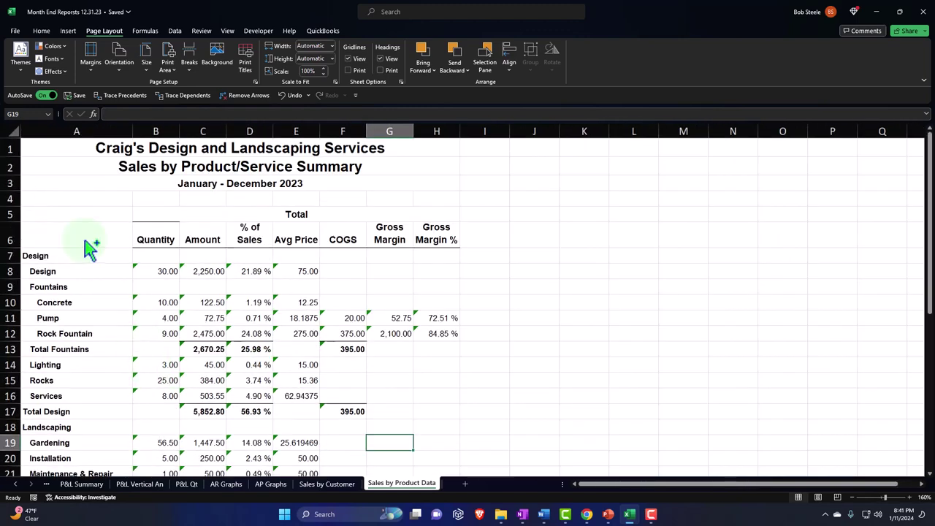
drag(7, 148, 8, 197)
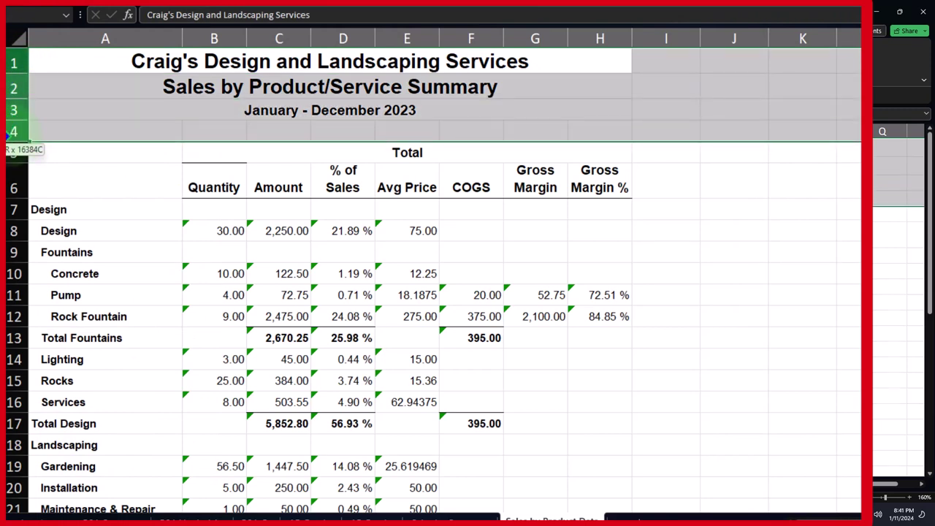
drag(10, 133, 11, 136)
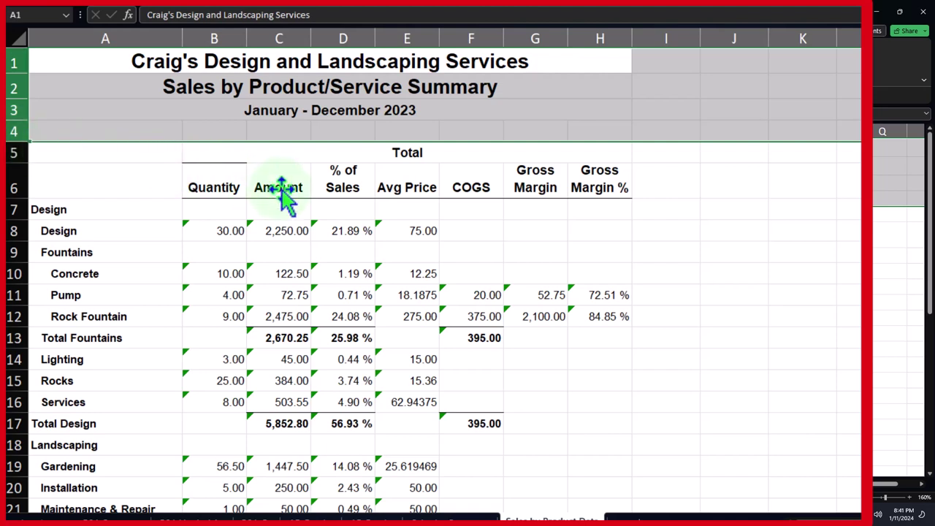
drag(10, 64, 10, 191)
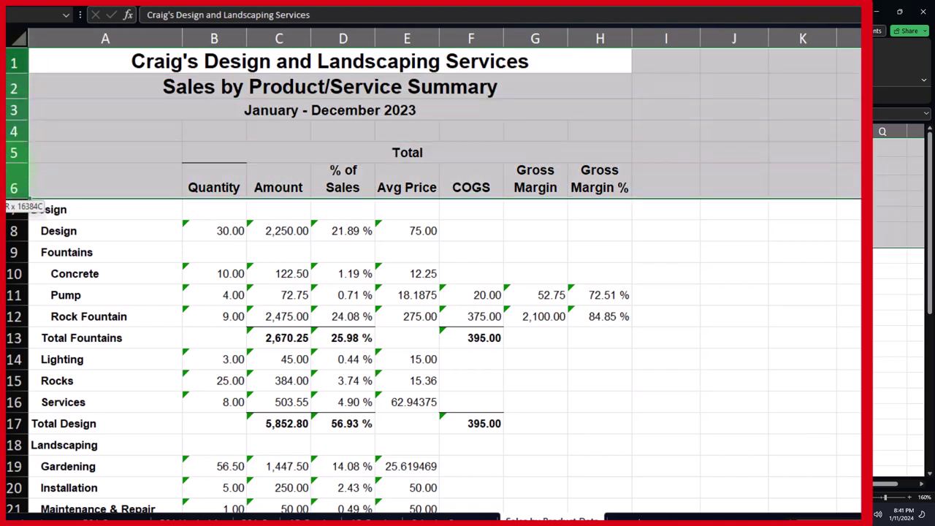
right_click(734, 122)
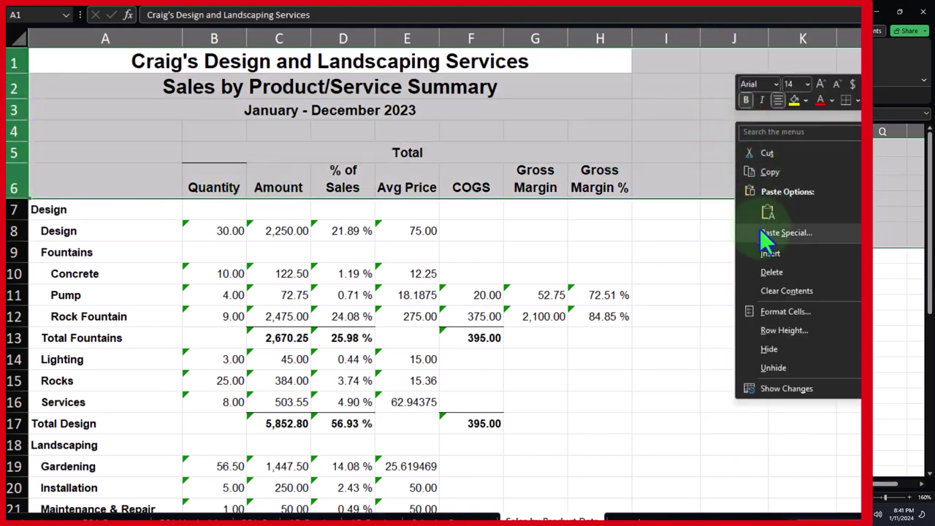
click(762, 276)
click(357, 253)
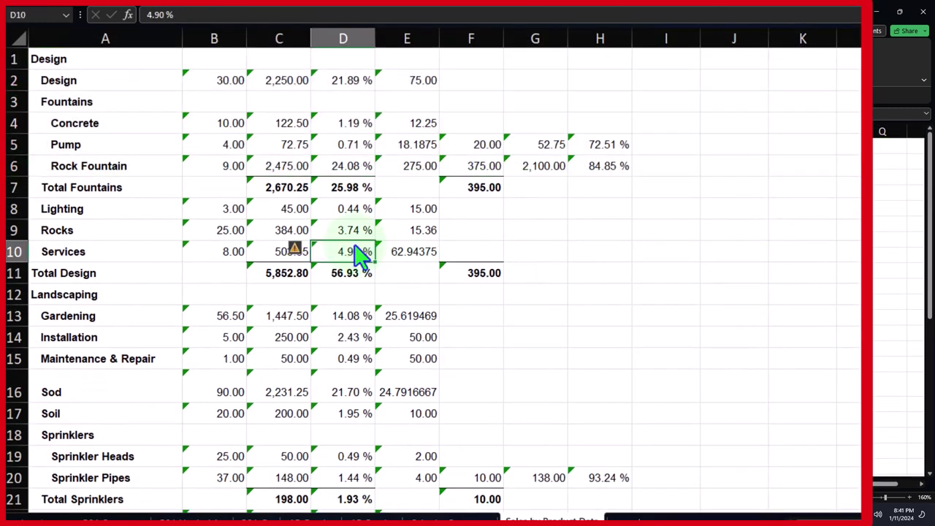
click(285, 82)
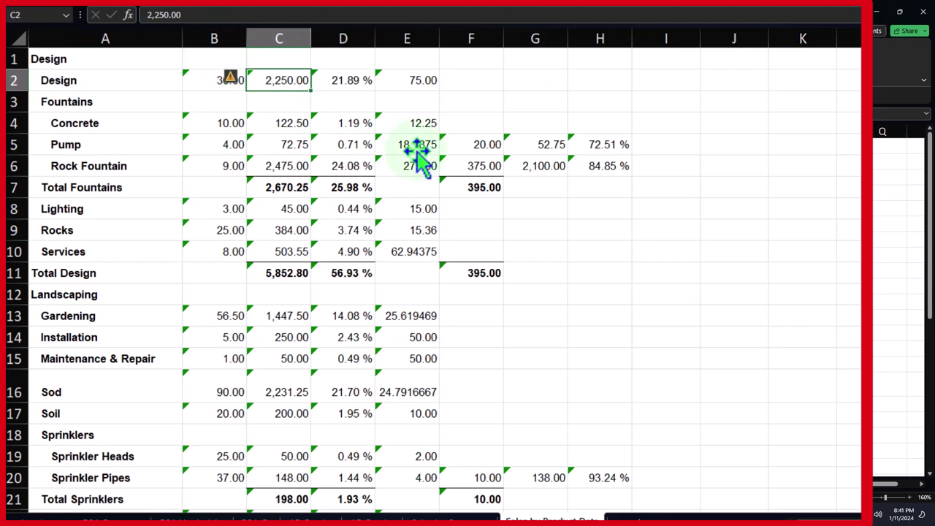
key(Down)
key(Down)
key(Down)
key(Down)
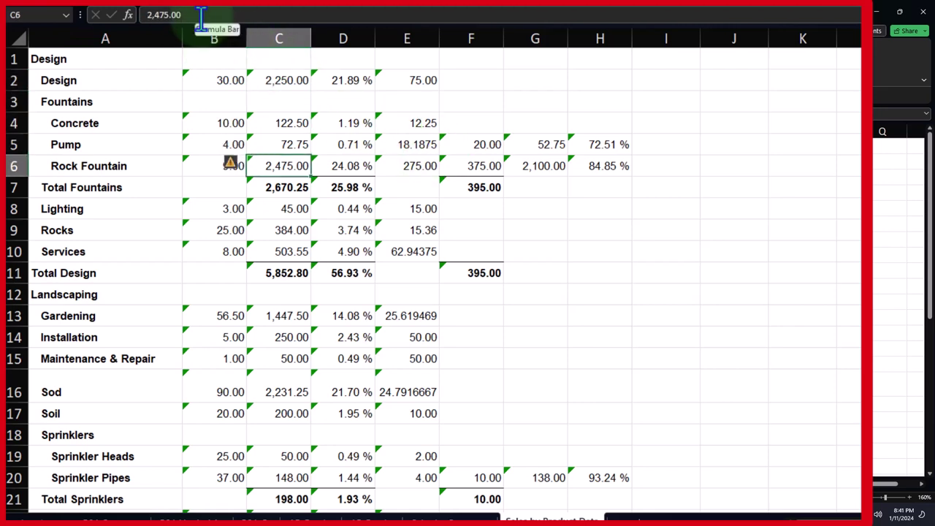
key(Down)
key(Down)
key(Down)
key(Down)
key(Down)
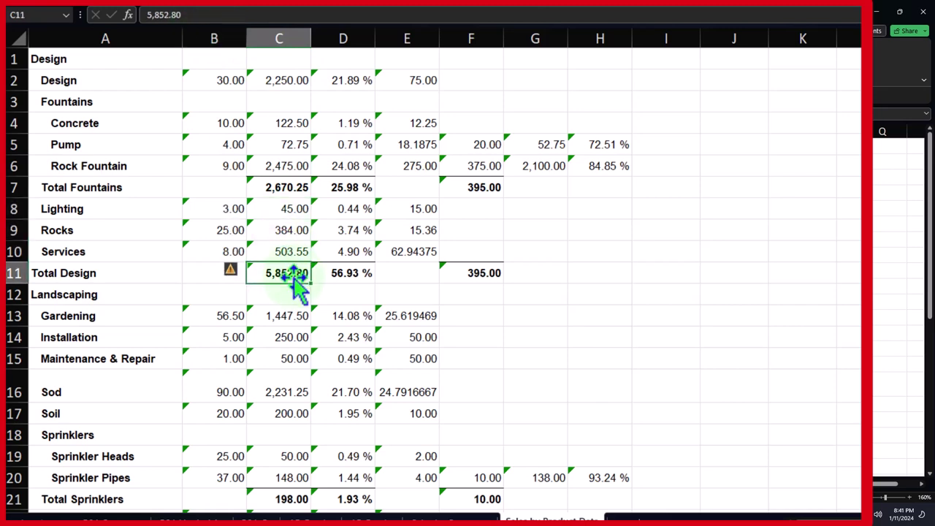
key(Down)
key(Down)
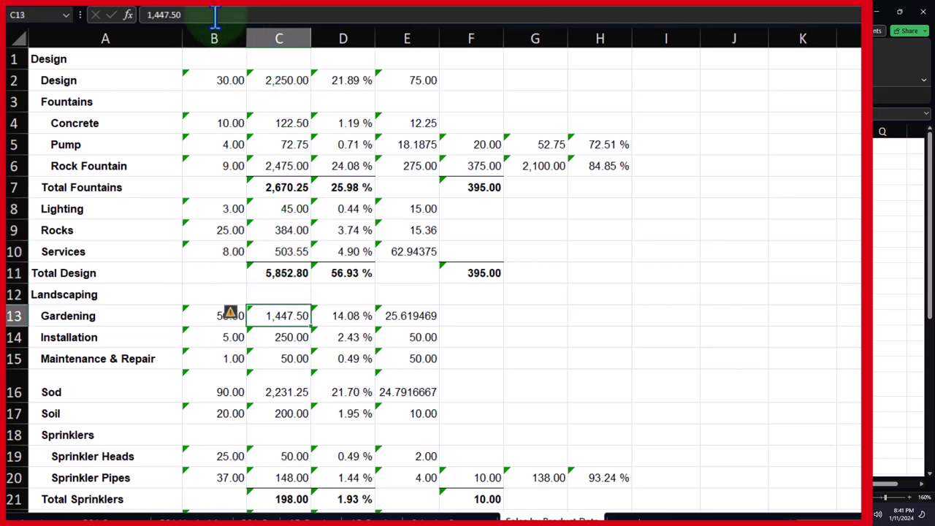
key(Down)
key(Down)
key(Down)
key(Down)
key(Down)
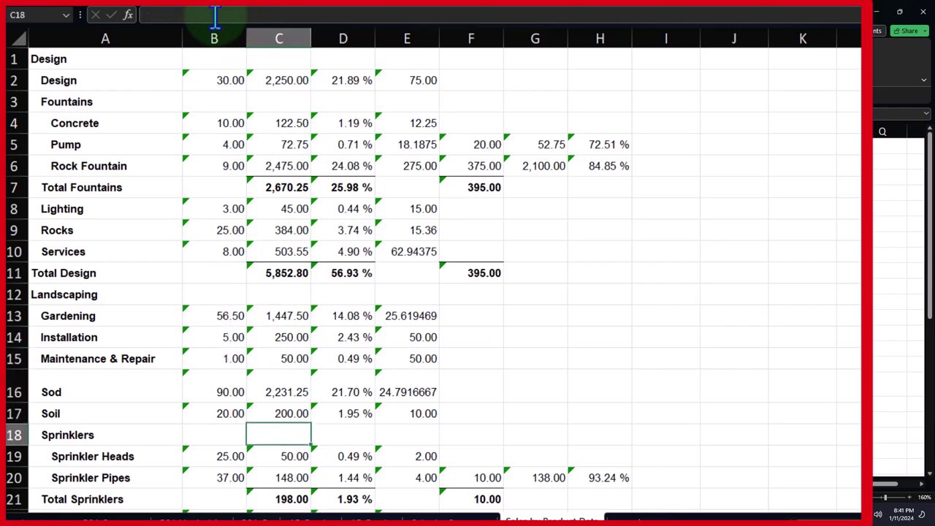
key(Down)
key(Down)
key(Down)
key(Down)
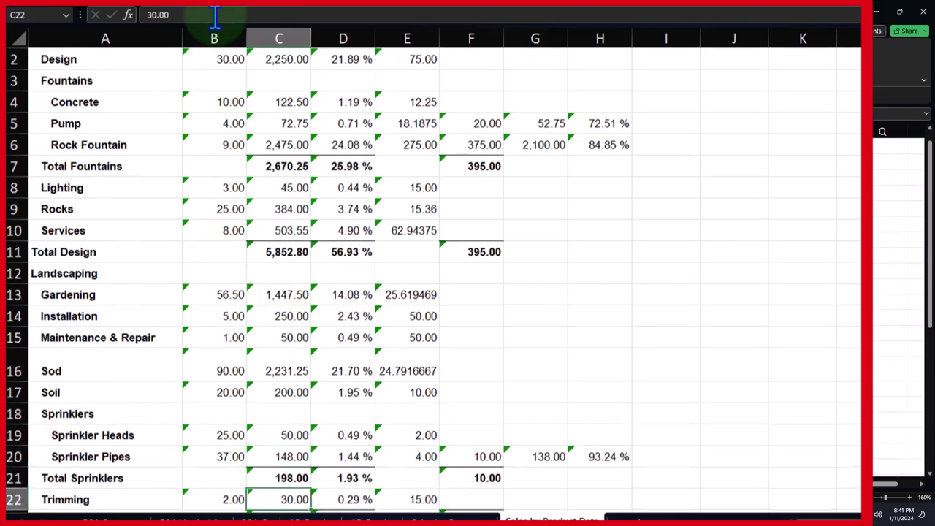
key(Down)
key(Down)
key(Down)
key(Down)
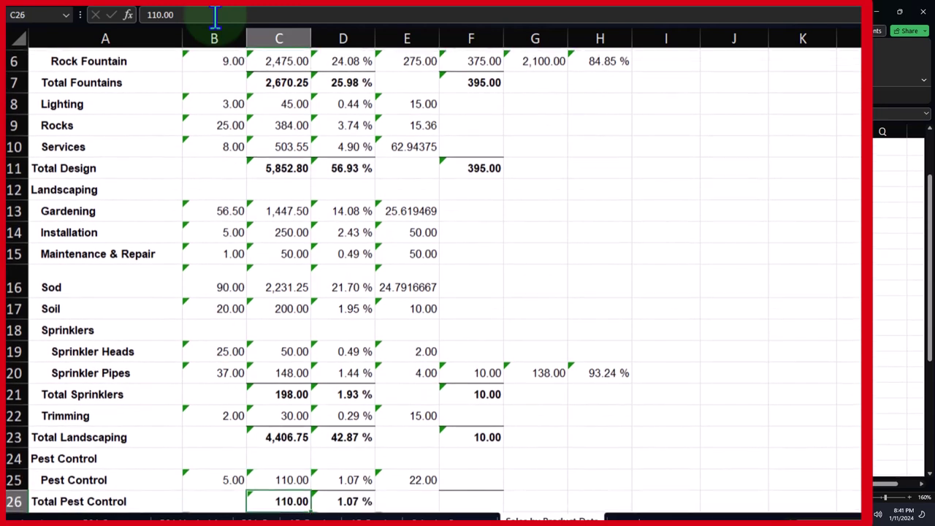
key(Down)
key(Down)
key(Down)
key(Down)
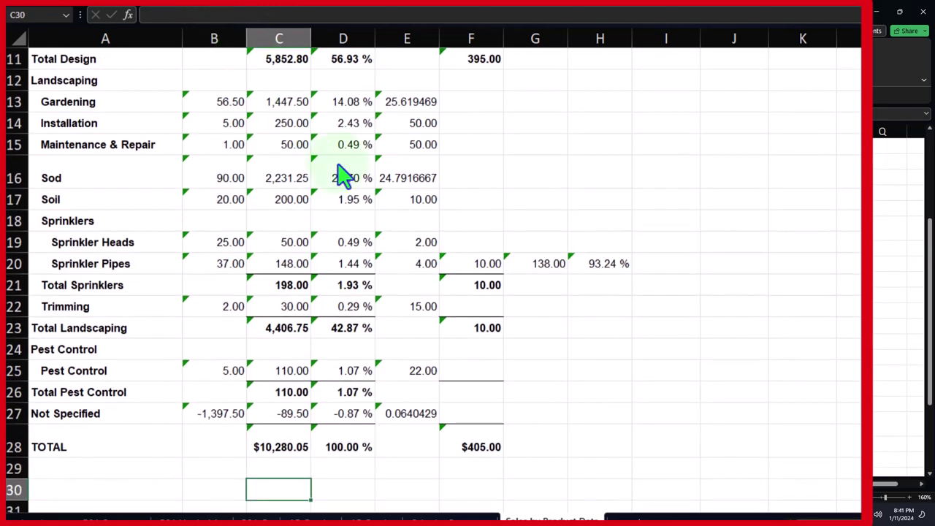
scroll(411, 282, up, 3)
scroll(411, 282, down, 5)
scroll(411, 282, up, 3)
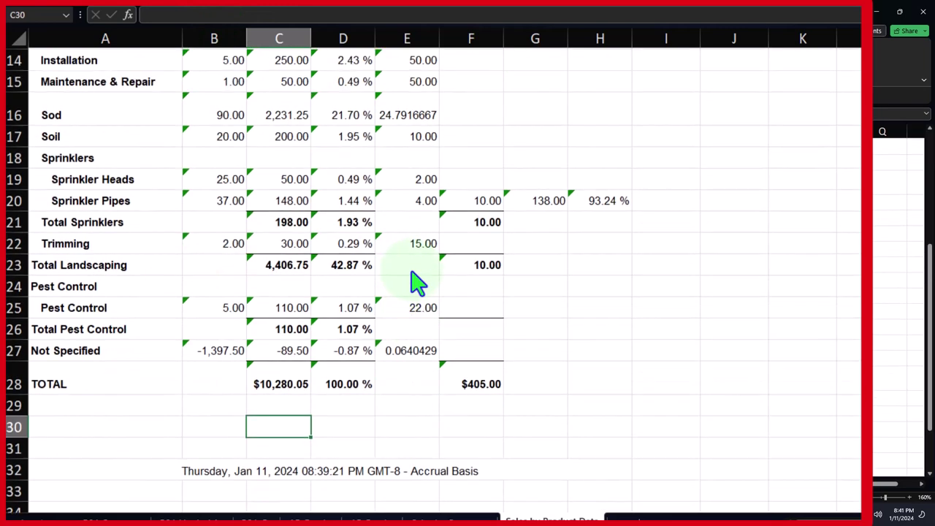
scroll(411, 282, down, 5)
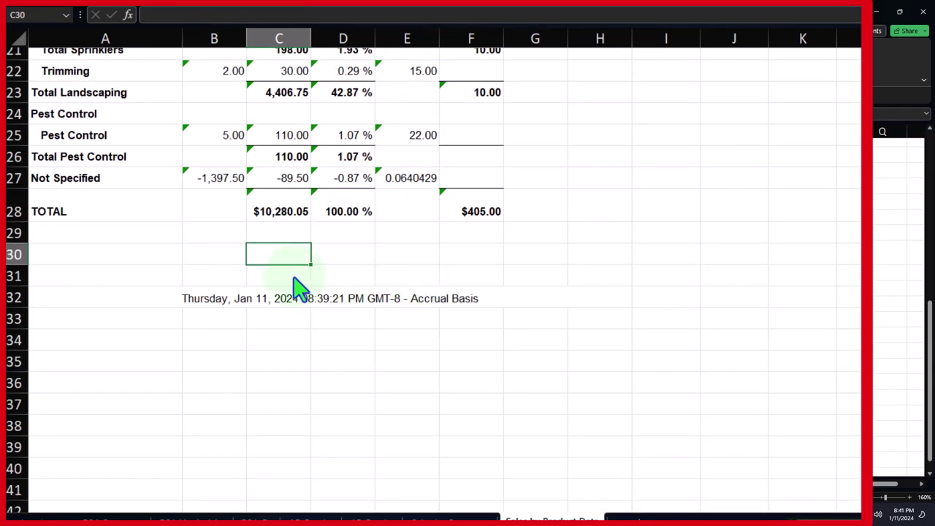
click(281, 213)
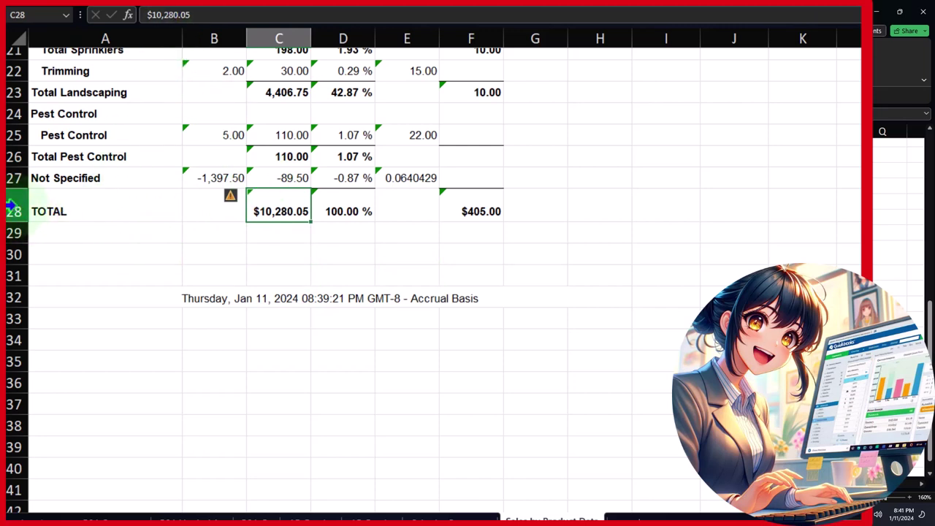
Step: Delete the TOTAL row and footer rows 28–35
drag(13, 208, 16, 366)
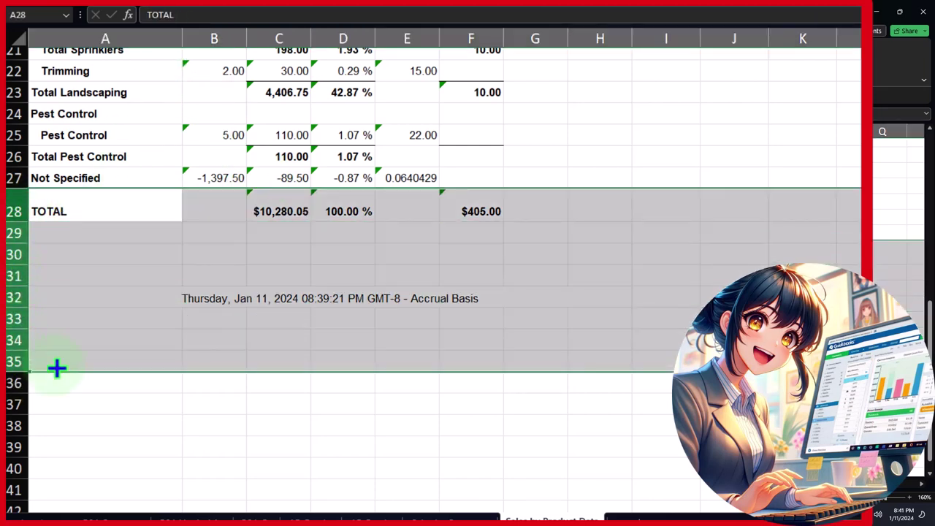
right_click(146, 322)
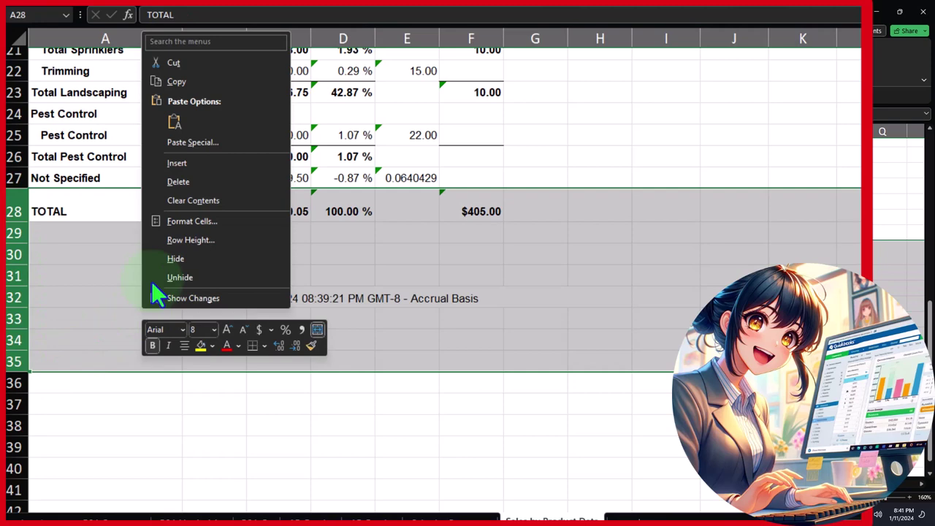
click(177, 182)
click(325, 313)
scroll(332, 325, up, 7)
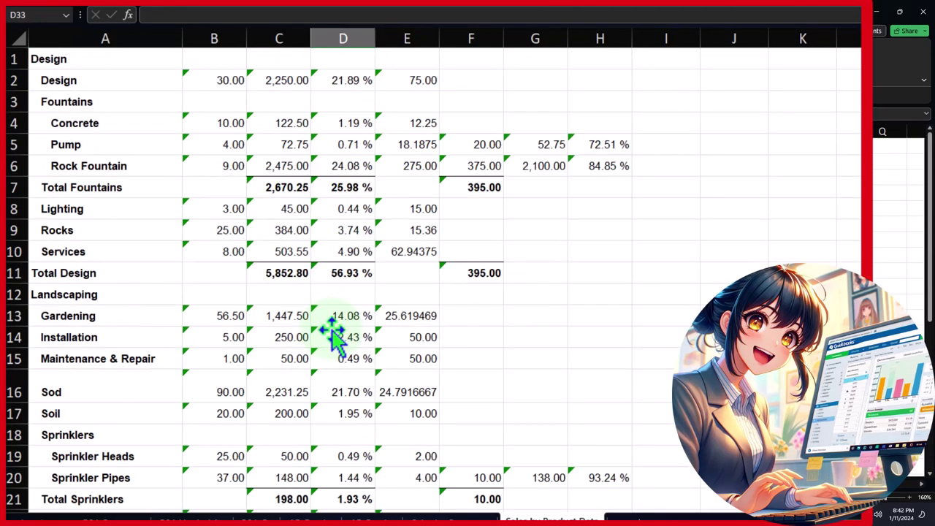
Step: Delete the Quantity column and the percentage, price and margin columns C through G
click(210, 41)
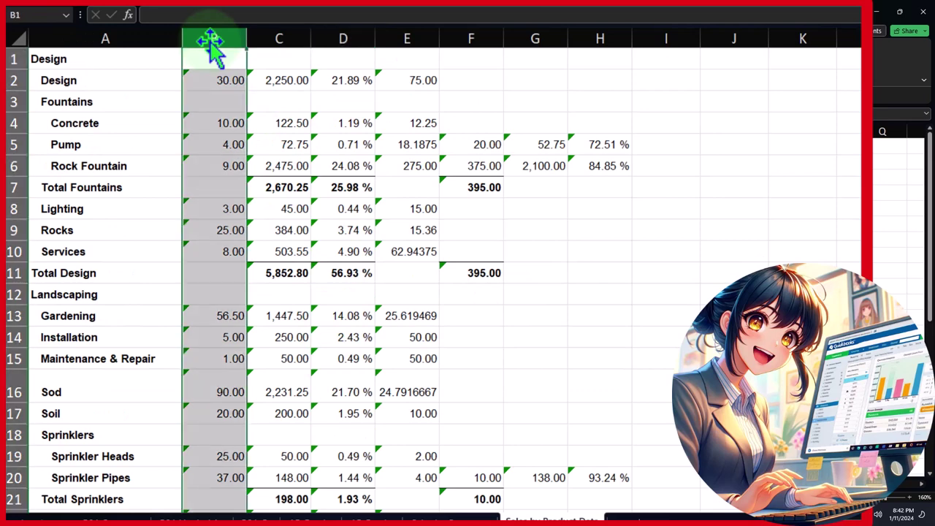
right_click(208, 107)
click(246, 258)
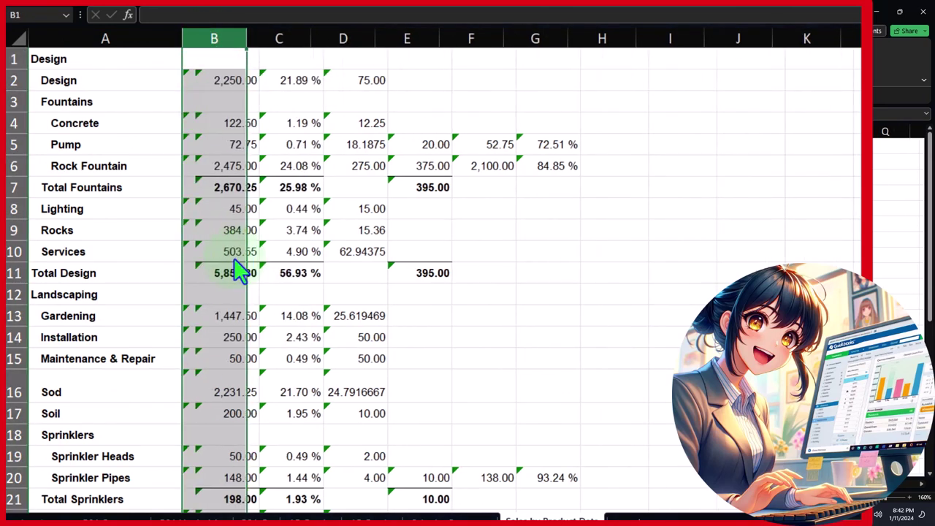
drag(292, 40, 553, 73)
right_click(524, 76)
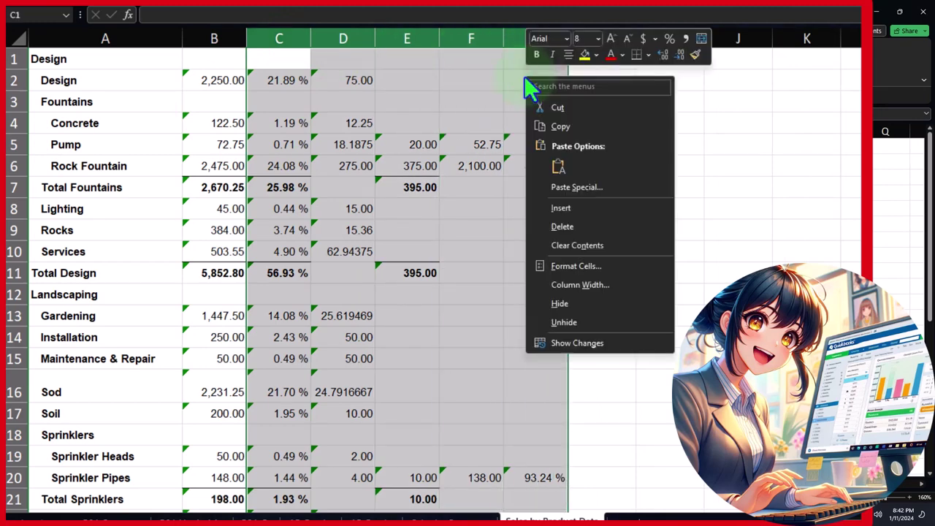
click(560, 226)
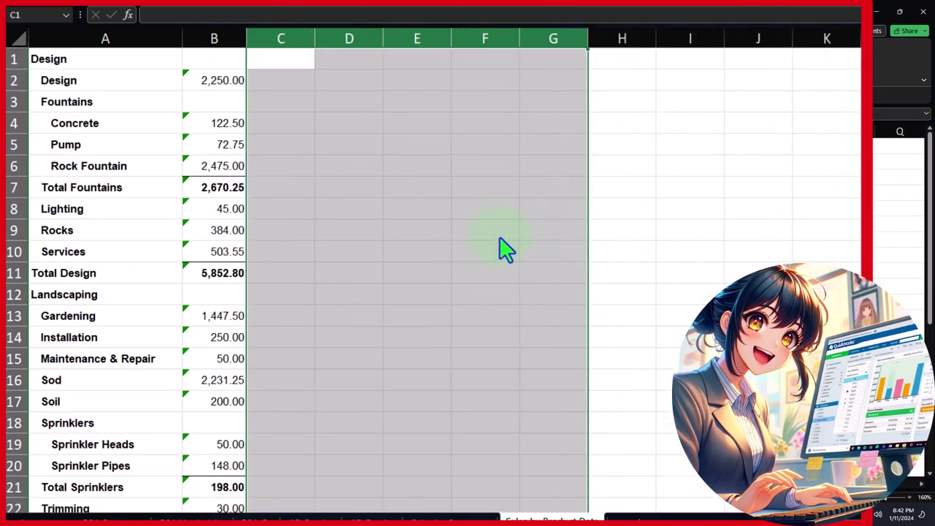
click(416, 229)
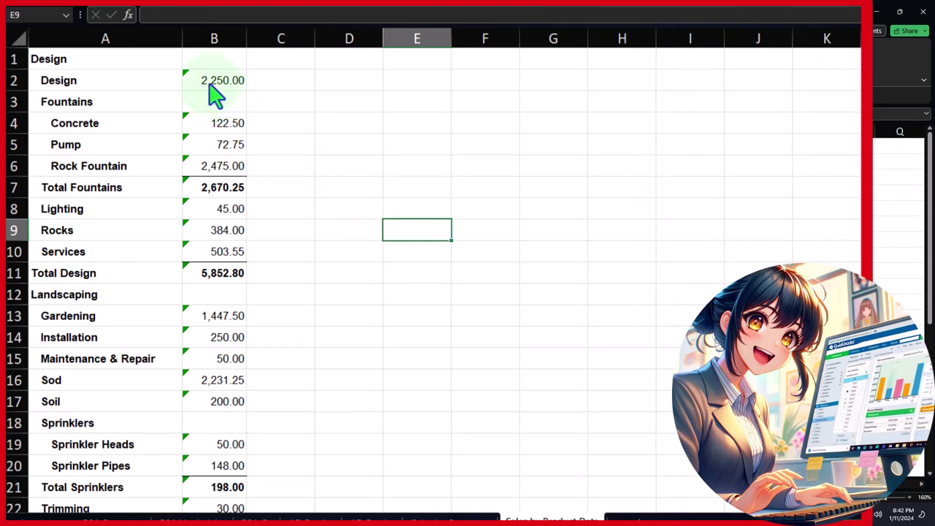
Step: Strip bold and borders from the entire sheet with Format Painter
click(365, 83)
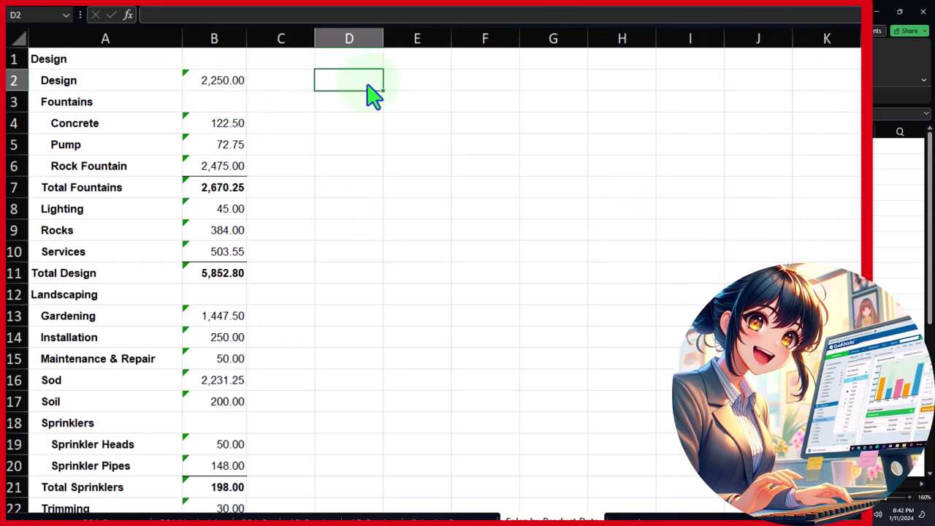
click(201, 81)
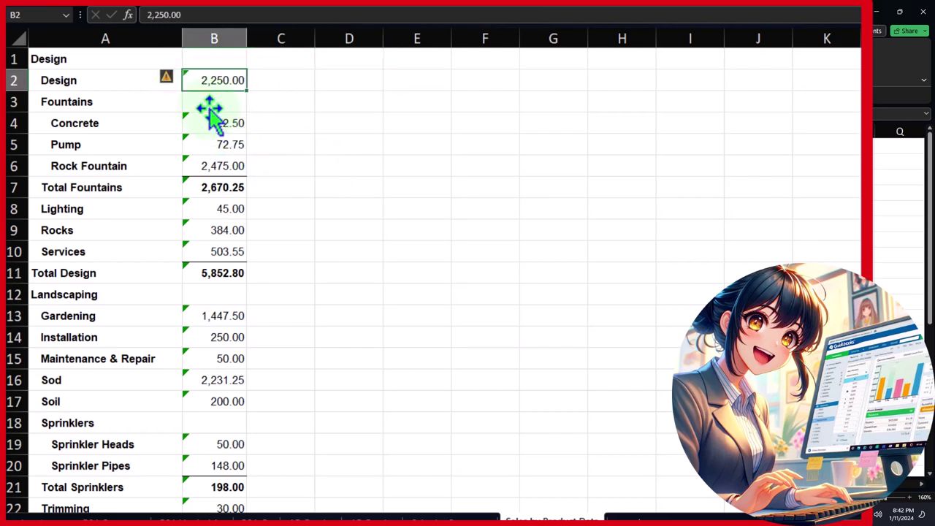
click(169, 76)
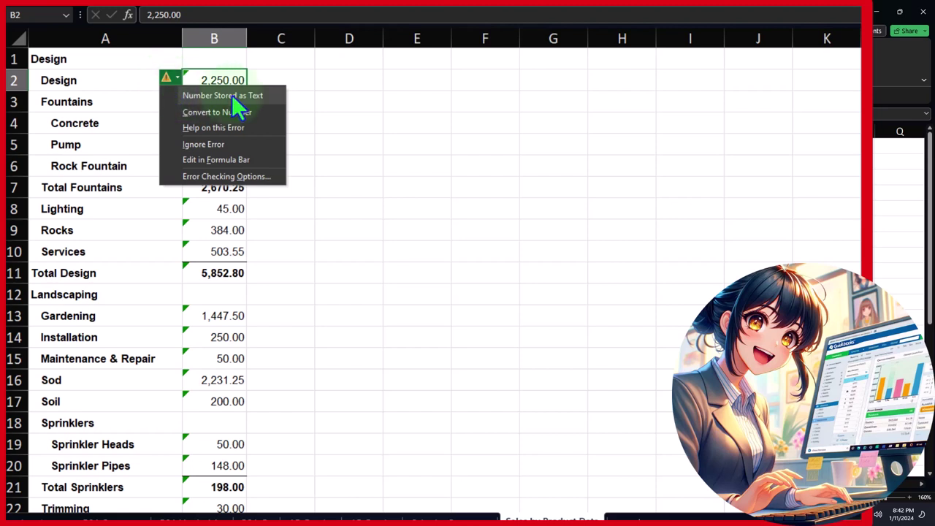
click(370, 97)
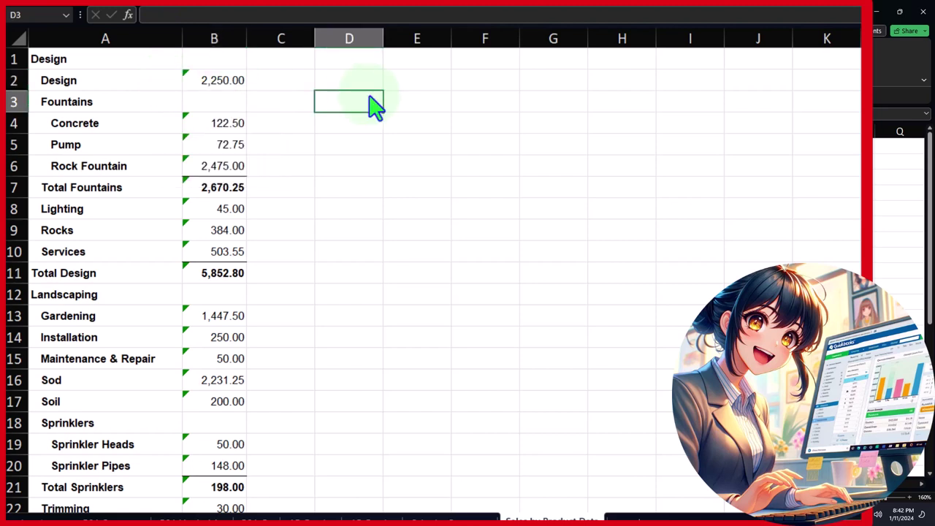
drag(356, 91, 357, 79)
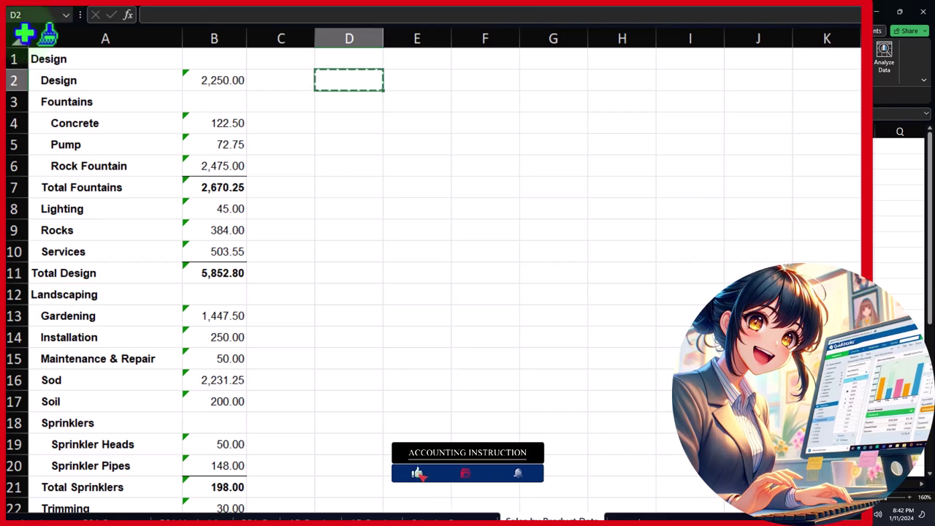
click(19, 38)
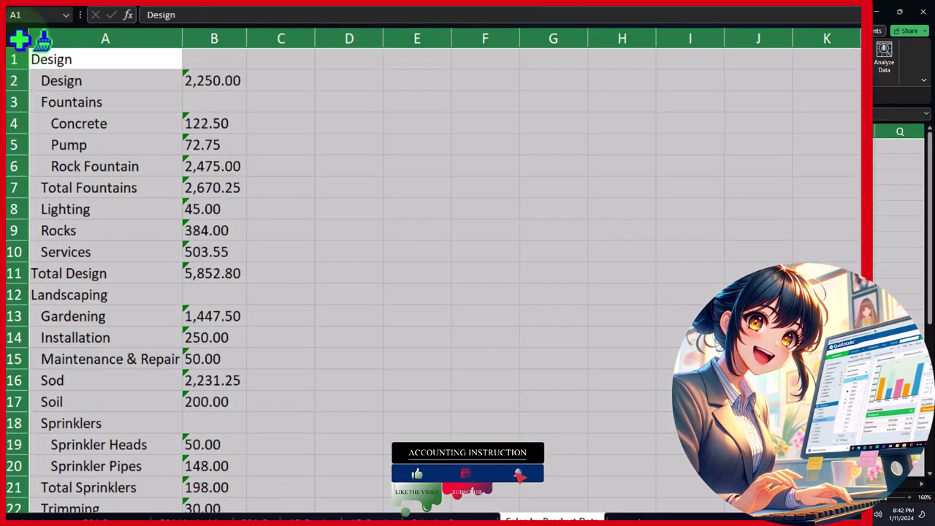
click(336, 150)
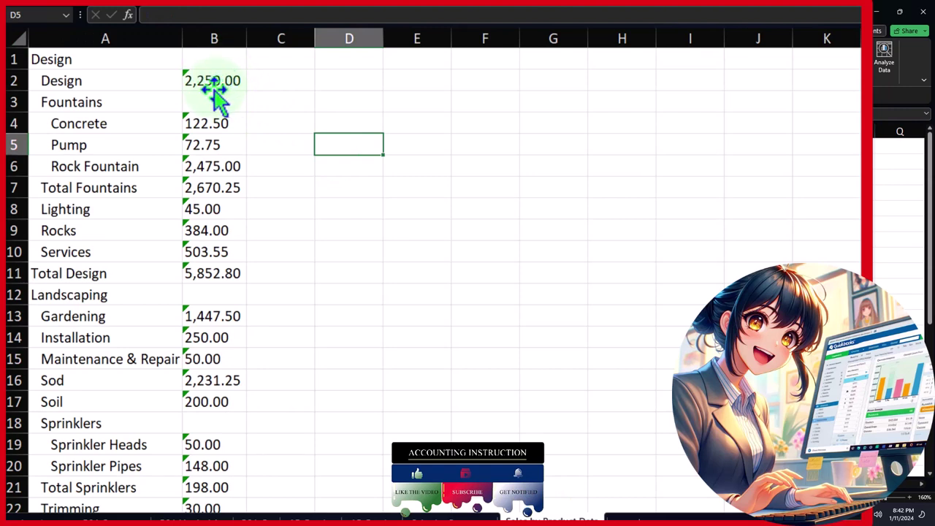
Step: Convert the Design amount in B2 and the Concrete amount in B4 from text to numbers
click(184, 74)
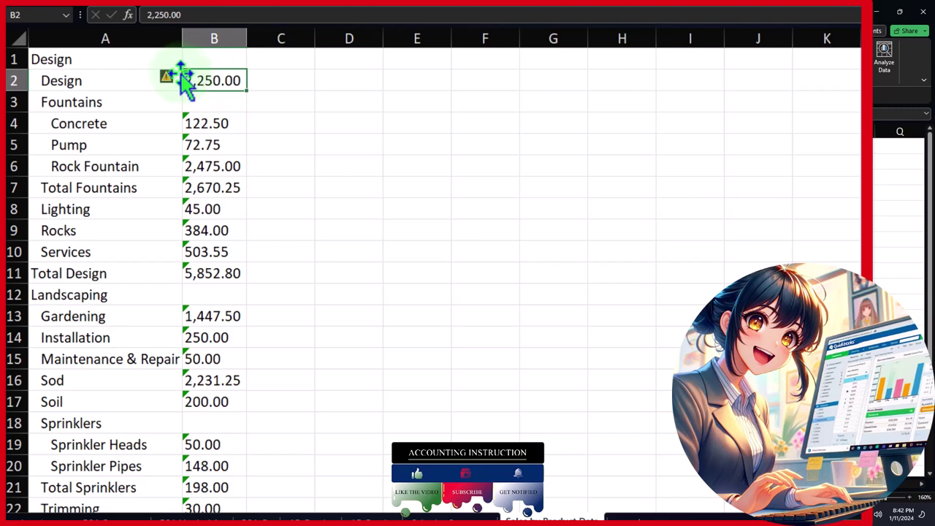
click(177, 78)
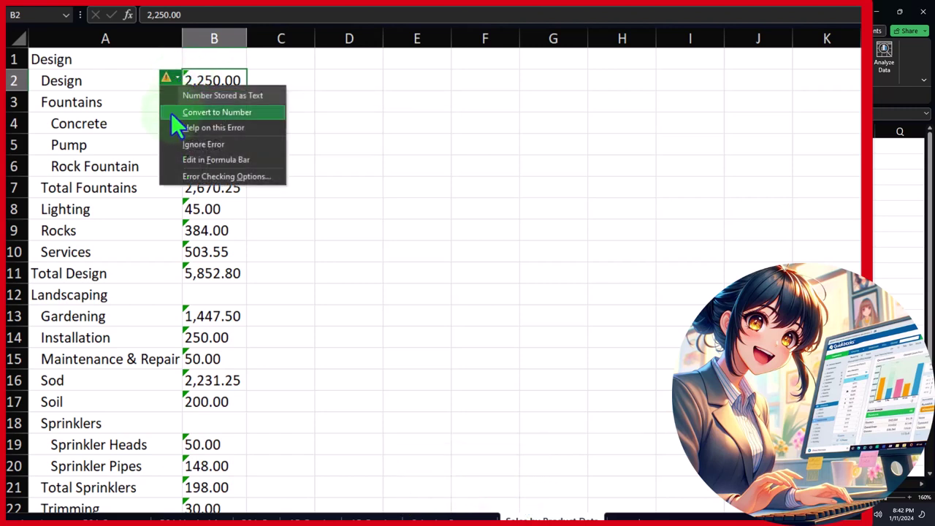
click(238, 114)
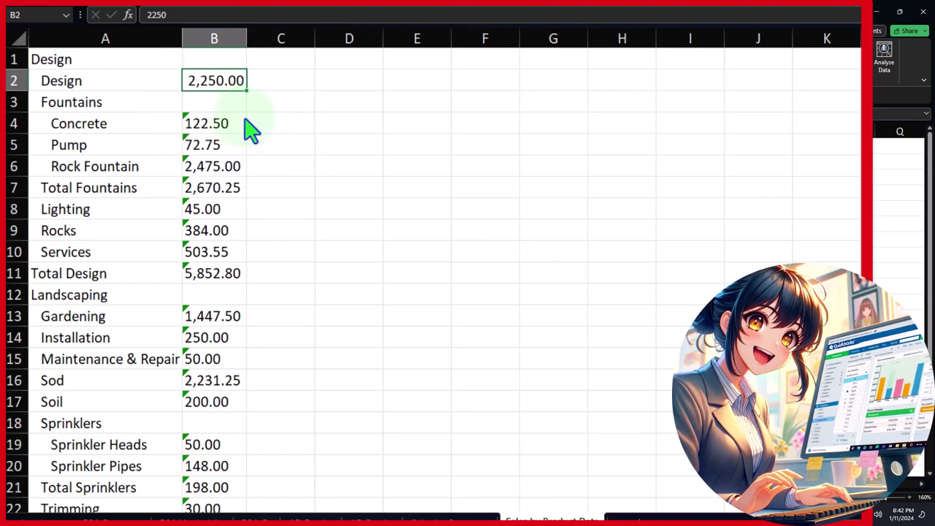
click(236, 124)
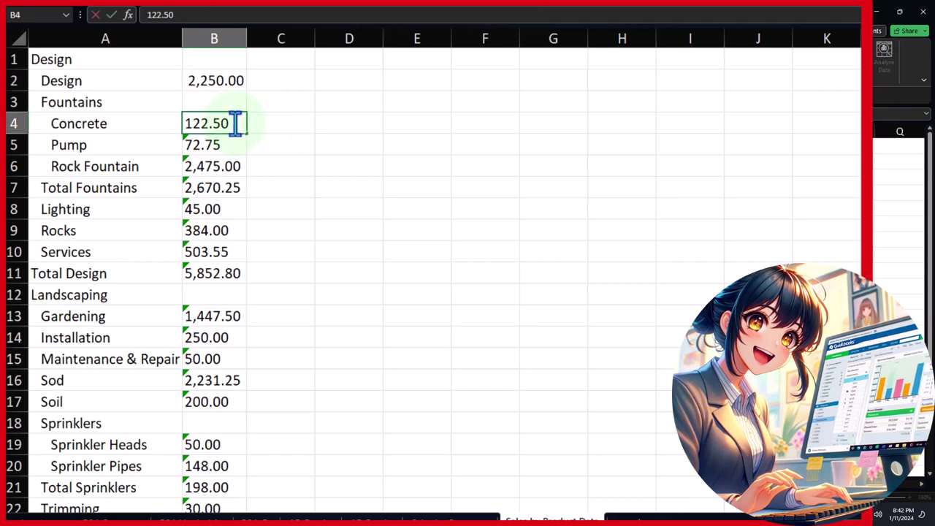
double_click(236, 124)
key(Return)
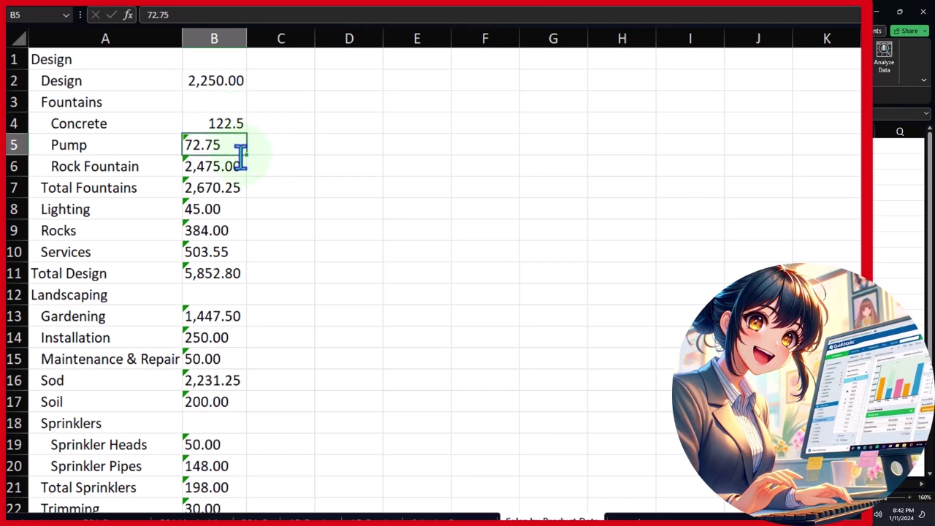
Step: Convert the remaining column B amounts, from Pump downward, from text to numbers
scroll(252, 186, down, 4)
scroll(252, 186, up, 4)
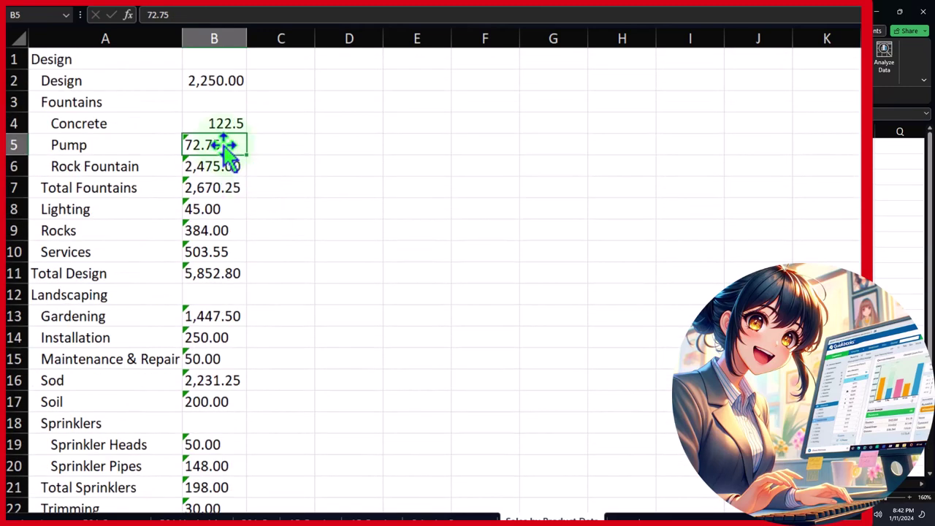
drag(228, 146, 209, 480)
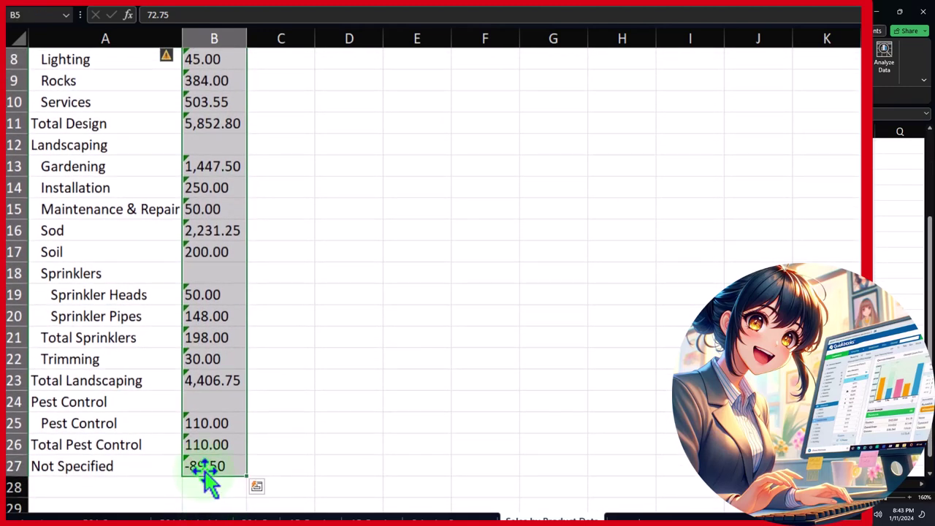
scroll(206, 461, up, 3)
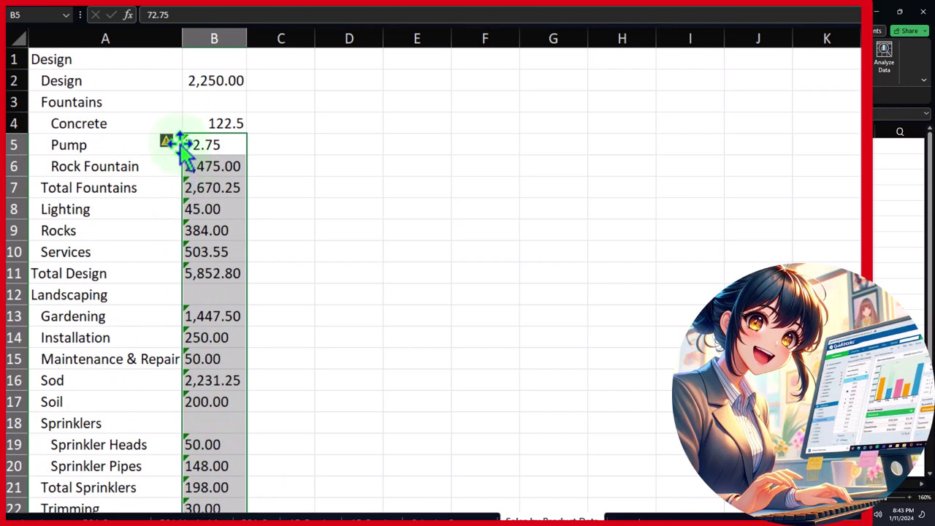
click(177, 142)
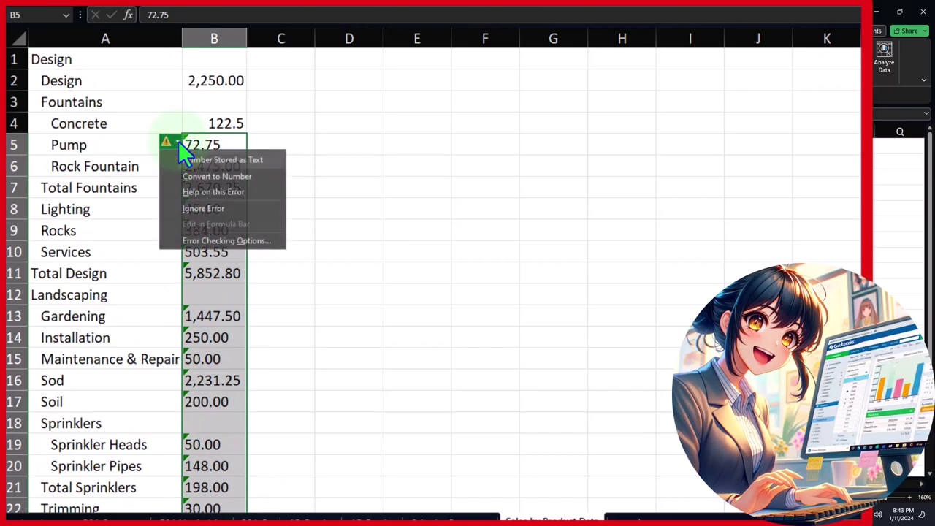
click(189, 177)
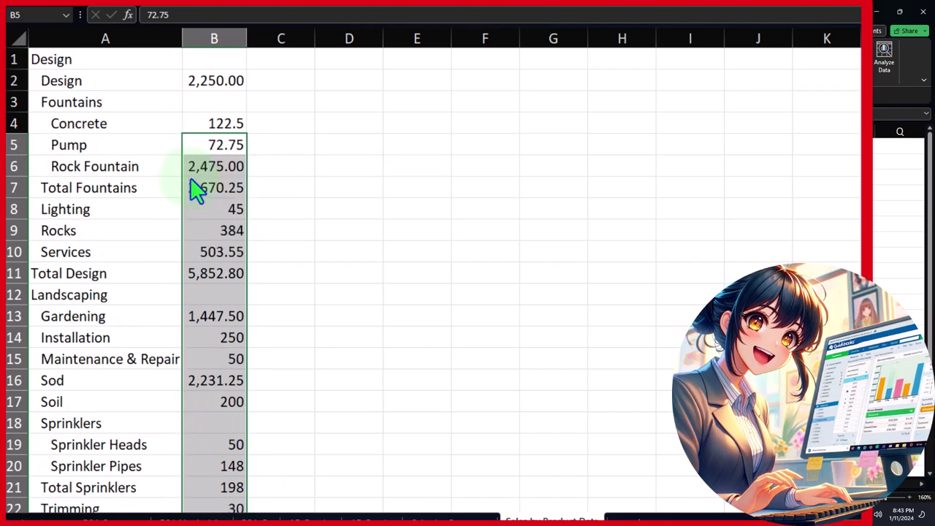
click(360, 208)
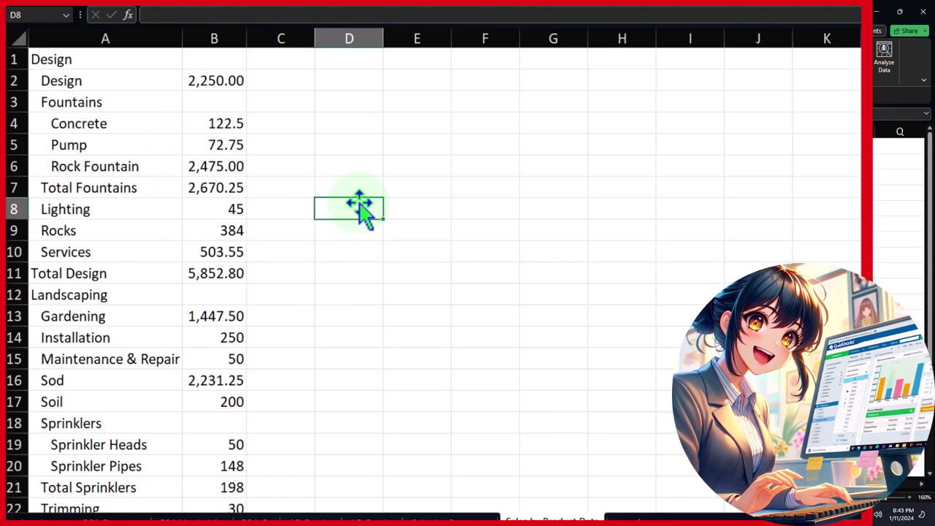
Step: Format all cells as Currency with 0 decimals, no symbol and red bracketed negatives
click(20, 38)
right_click(310, 127)
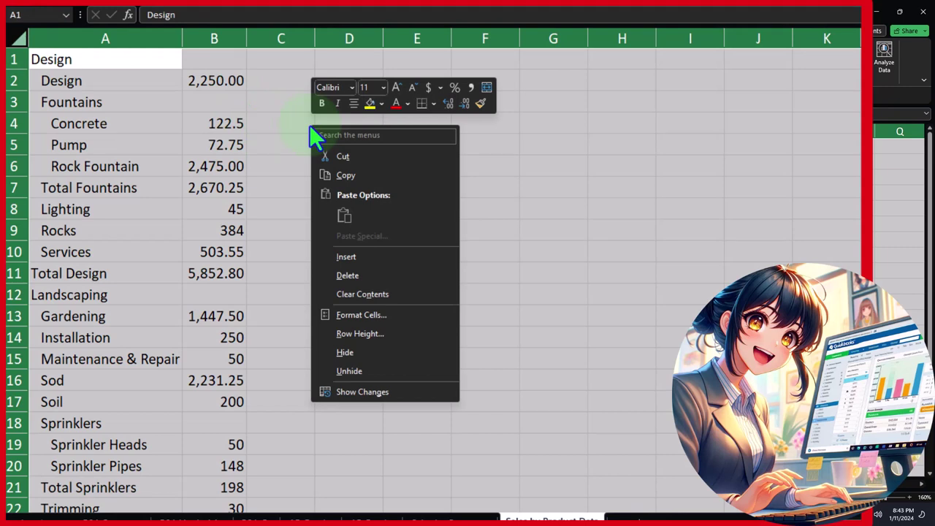
click(341, 315)
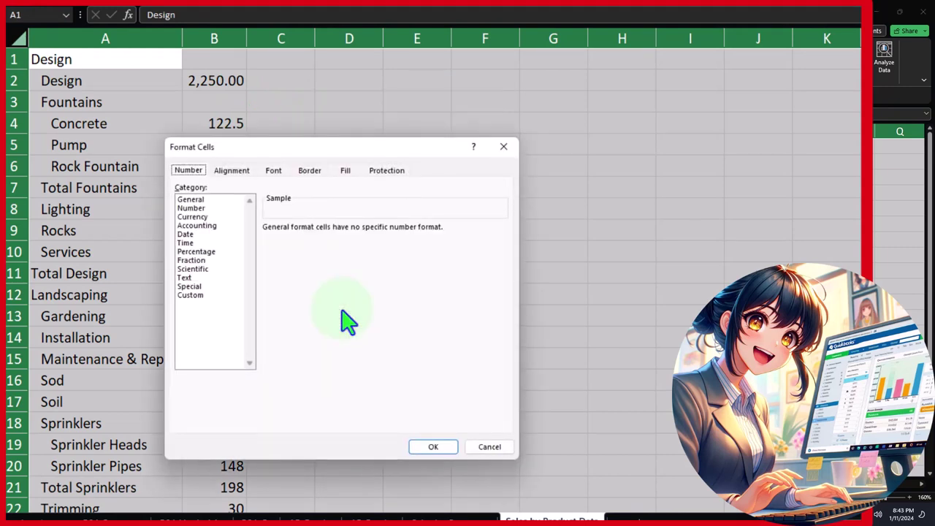
click(203, 217)
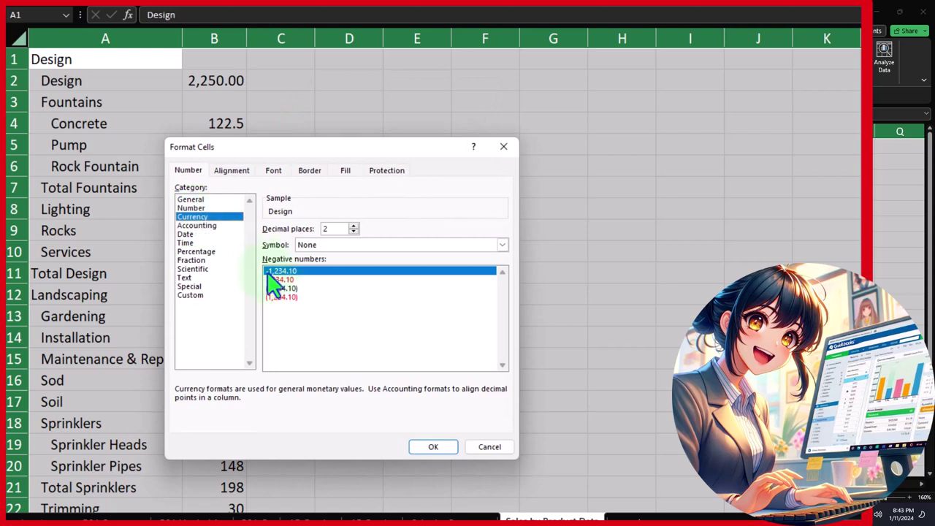
click(310, 296)
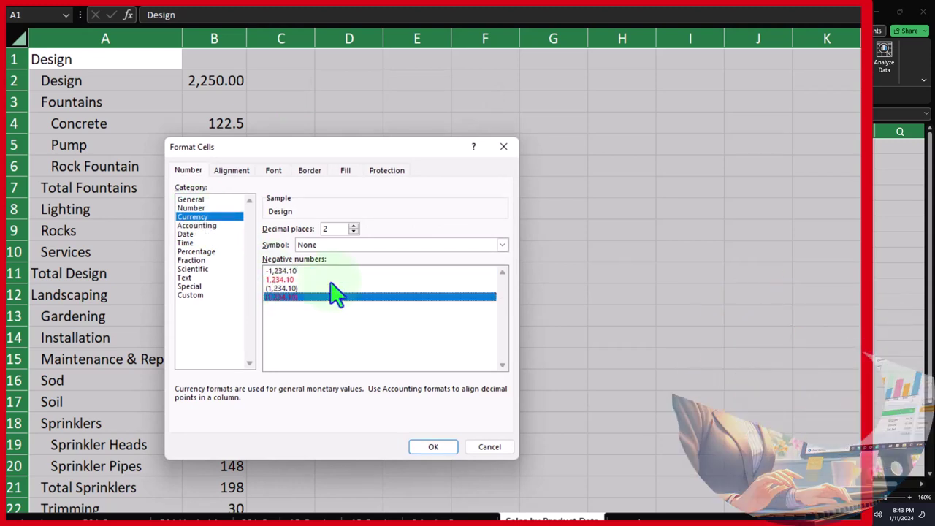
click(369, 246)
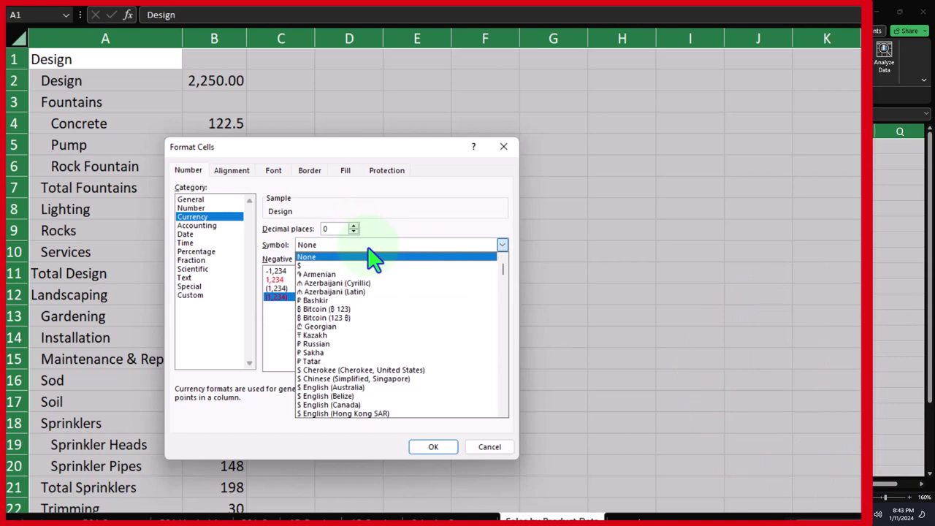
click(372, 257)
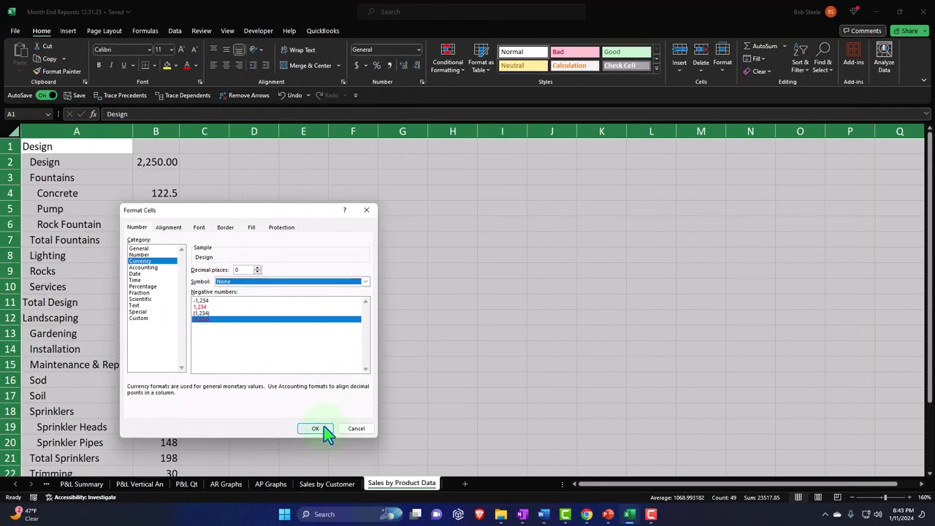
click(323, 428)
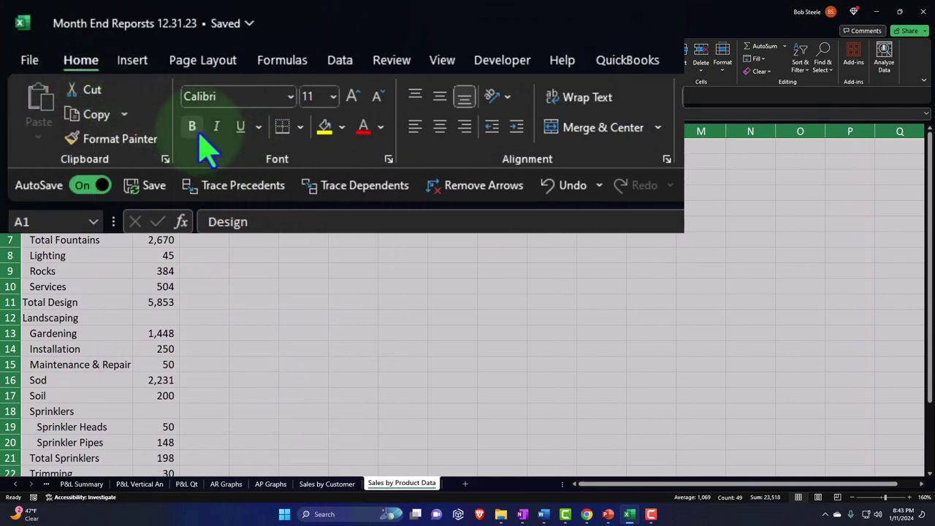
Step: Make the entire sheet bold
click(193, 127)
click(123, 257)
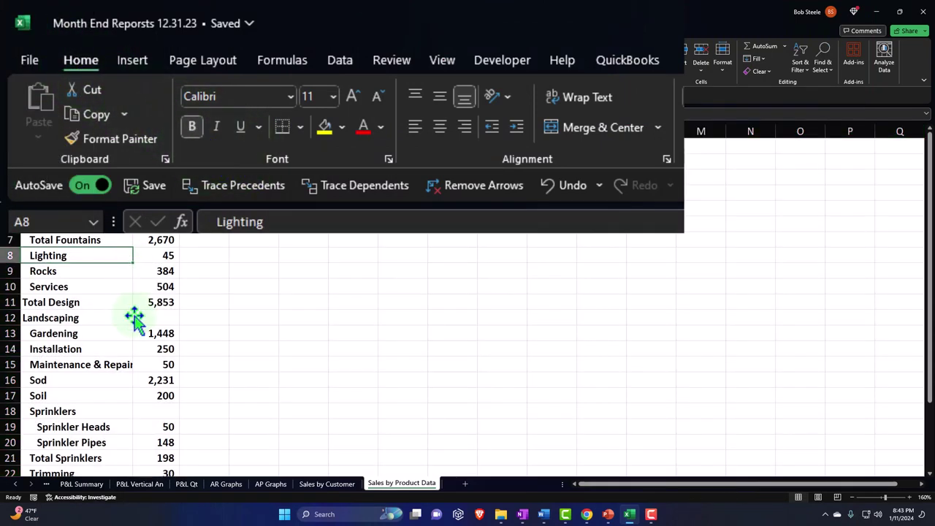
scroll(135, 319, up, 1)
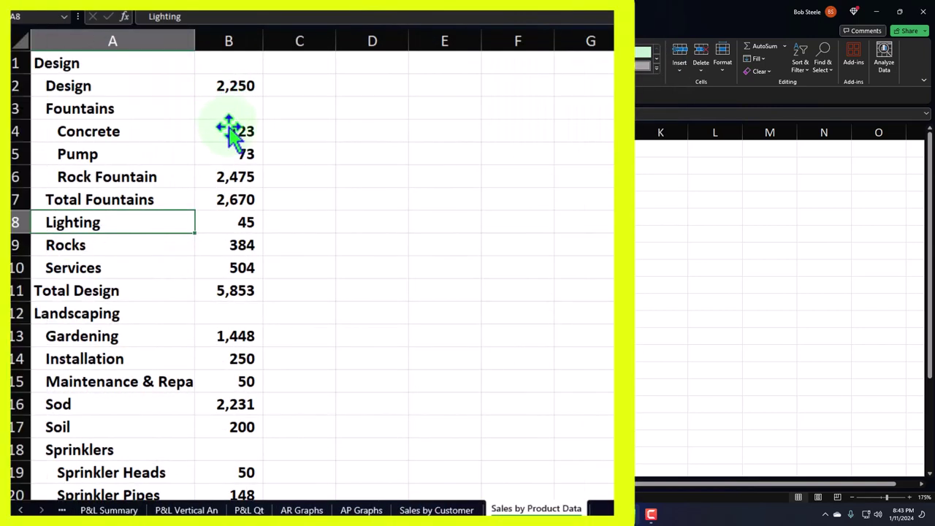
Step: Review the Design items down to Total Design's 5,853, then select Design detail rows 1–10
click(44, 149)
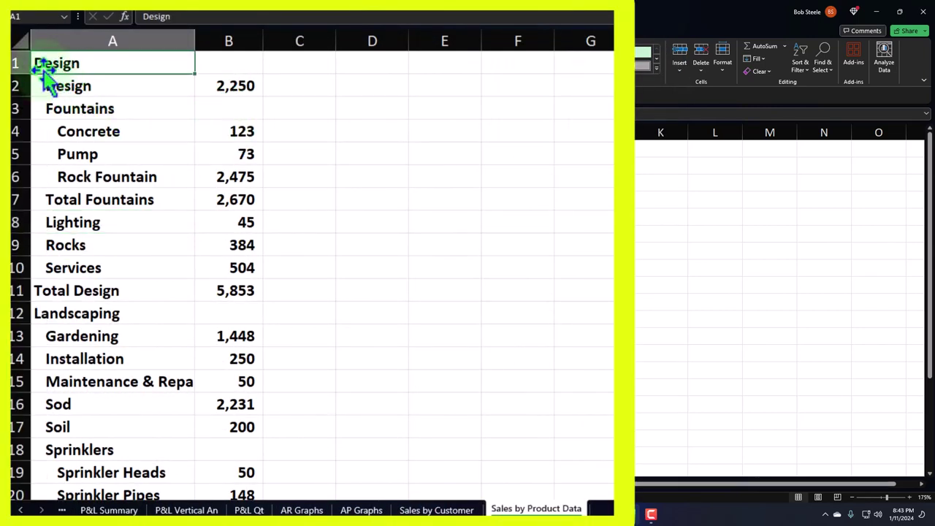
key(Down)
key(Down)
key(Down)
key(Down)
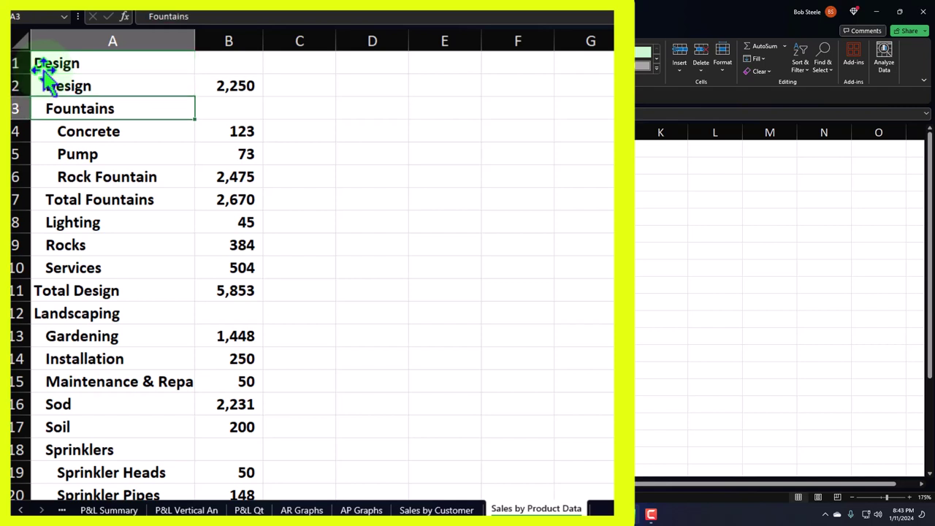
key(Up)
key(Up)
key(Down)
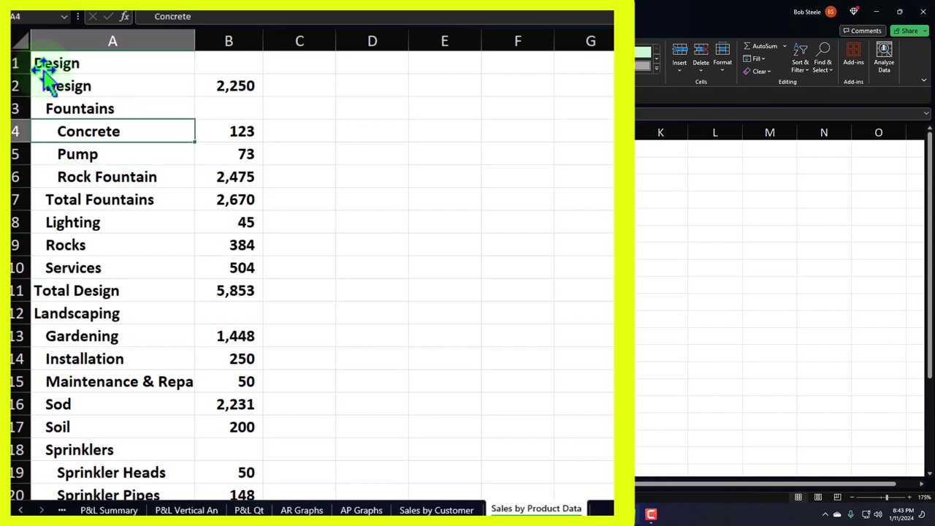
key(Down)
key(Down)
key(Down)
key(Down)
key(Up)
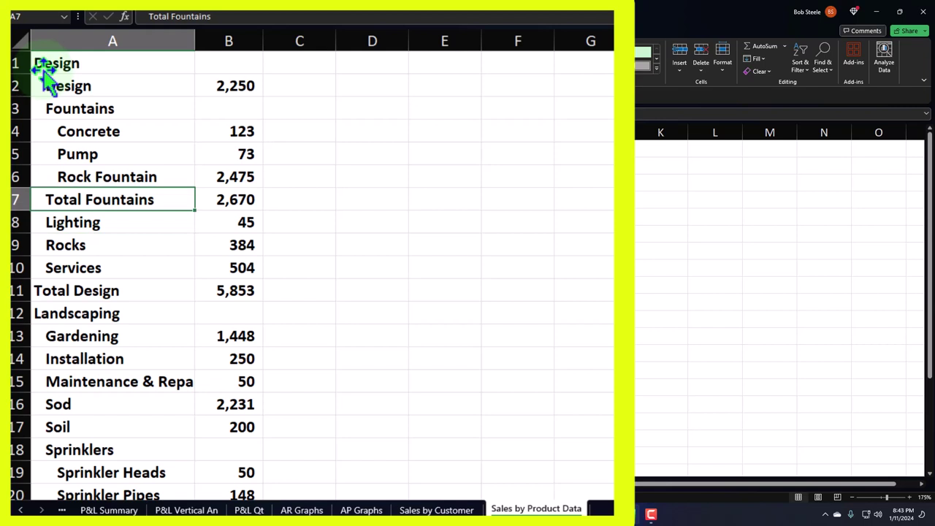
key(Down)
key(Down)
key(Down)
key(Down)
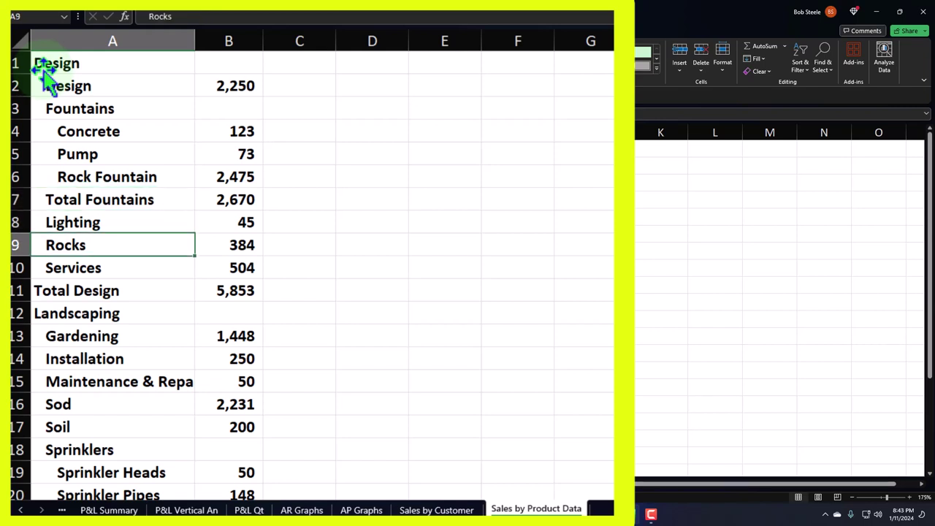
key(Right)
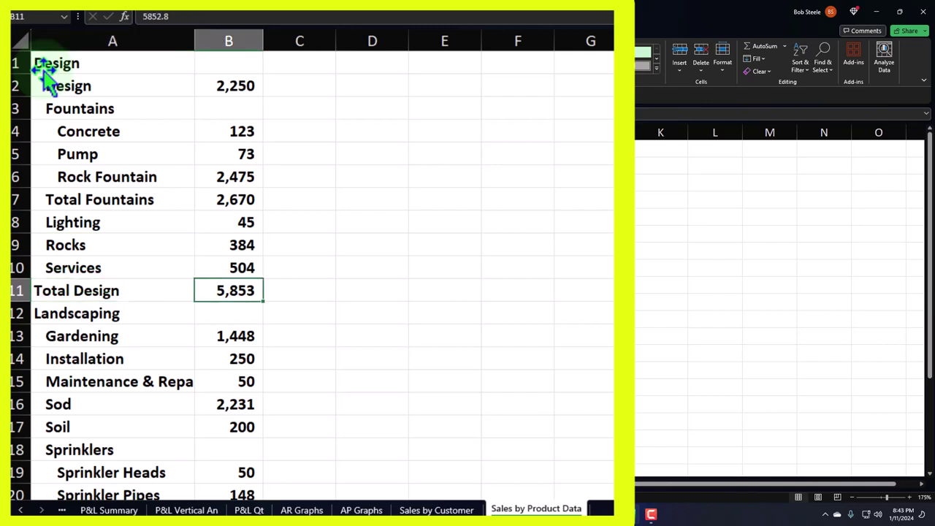
double_click(215, 295)
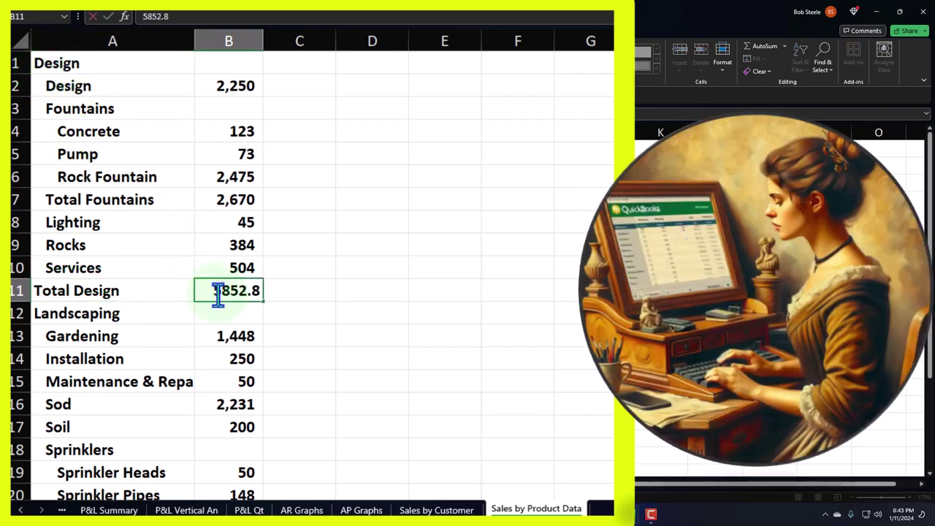
key(Return)
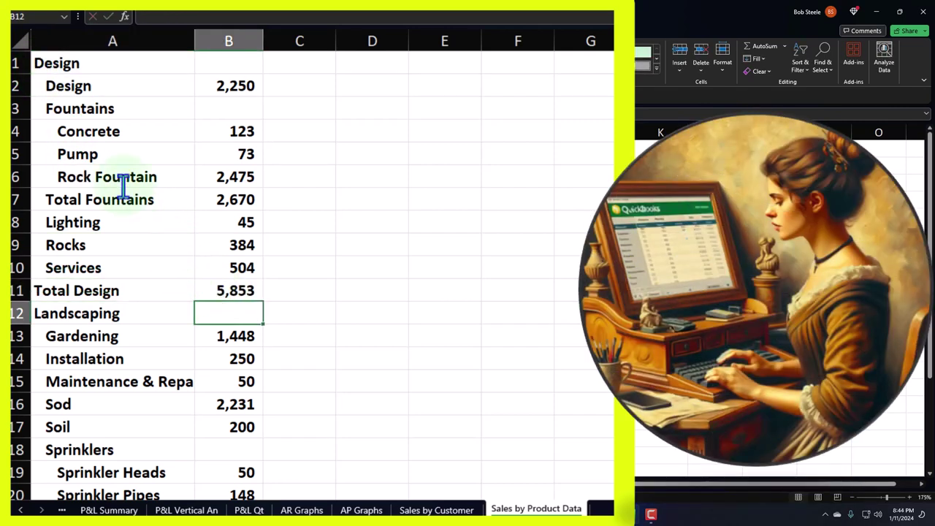
drag(17, 63, 104, 260)
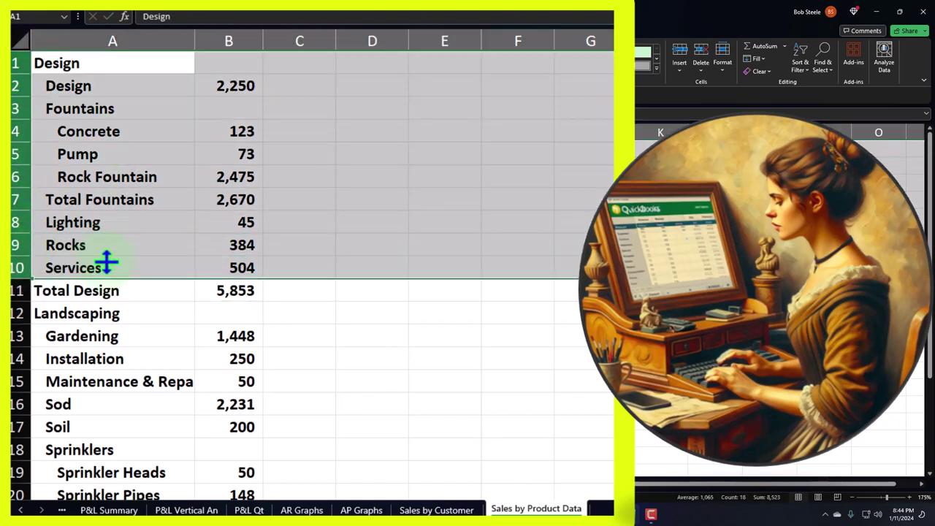
Step: Delete the selected Design detail rows, leaving only Total Design
right_click(328, 175)
click(363, 320)
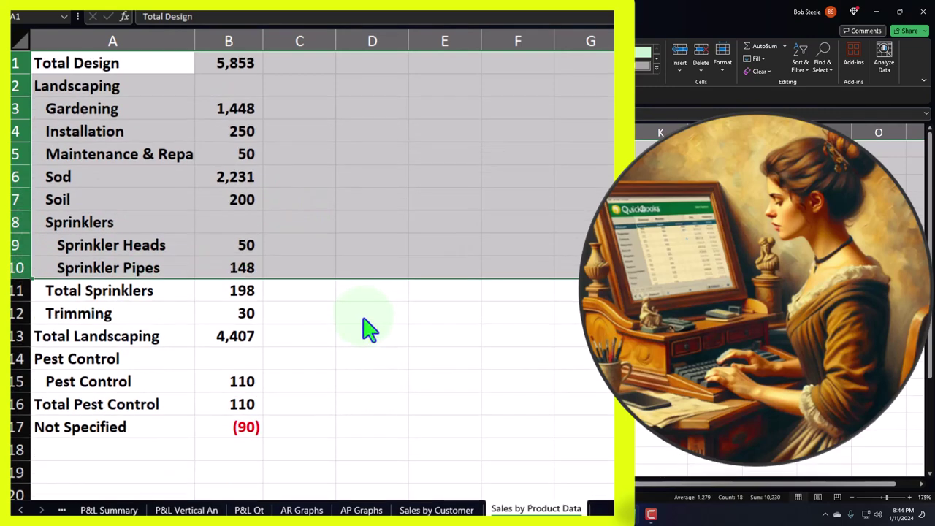
click(215, 158)
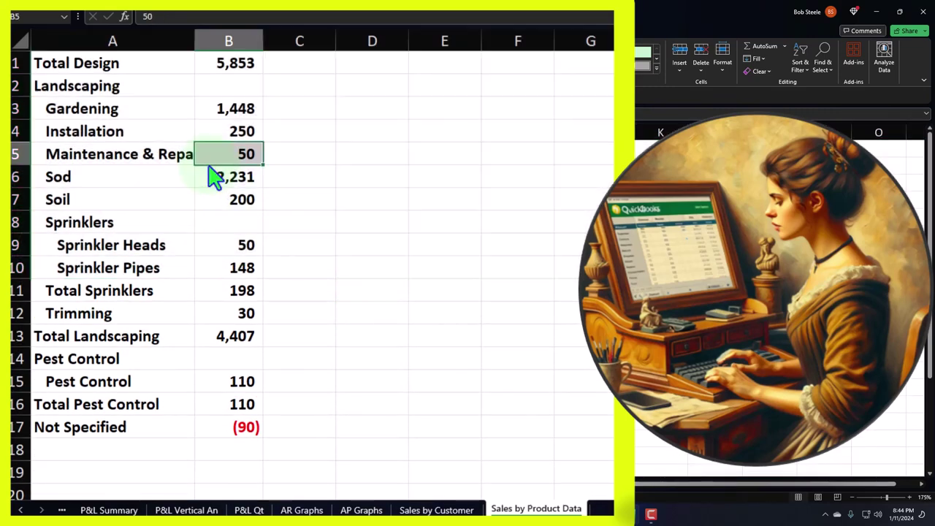
Step: Review the Landscaping items down to the unrounded Total Landscaping amount
click(106, 86)
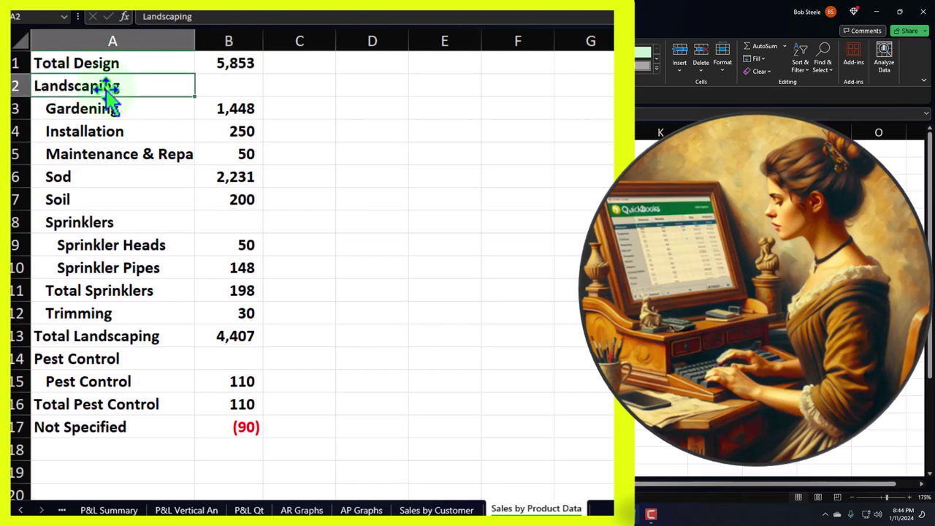
key(Down)
key(Down)
key(Down)
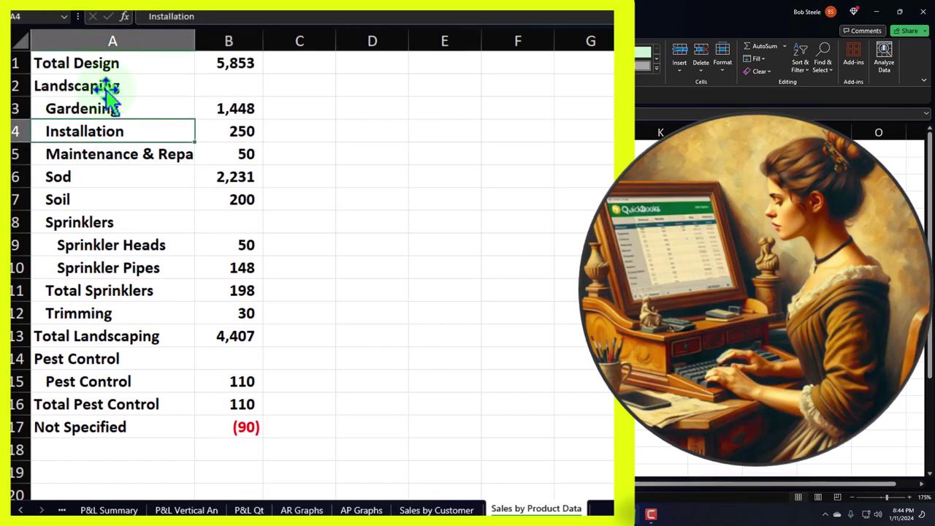
key(Down)
key(Down)
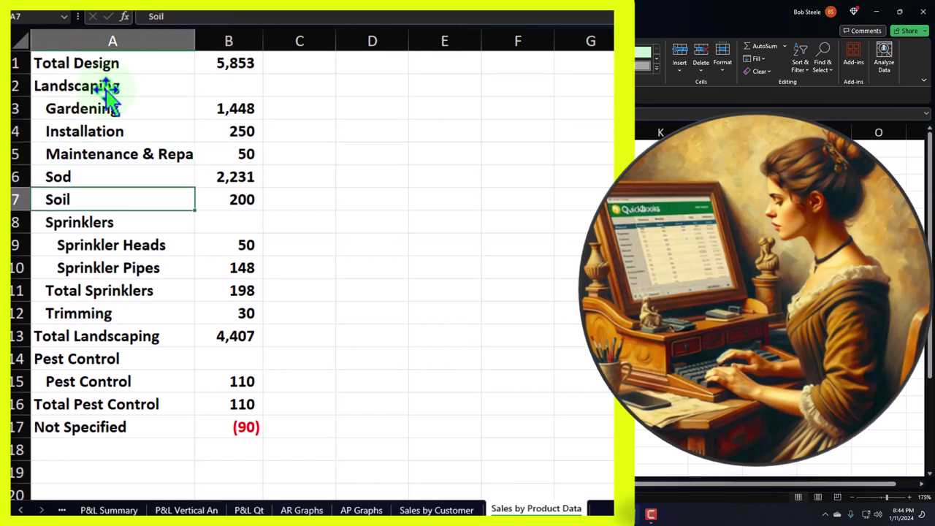
key(Down)
key(Down)
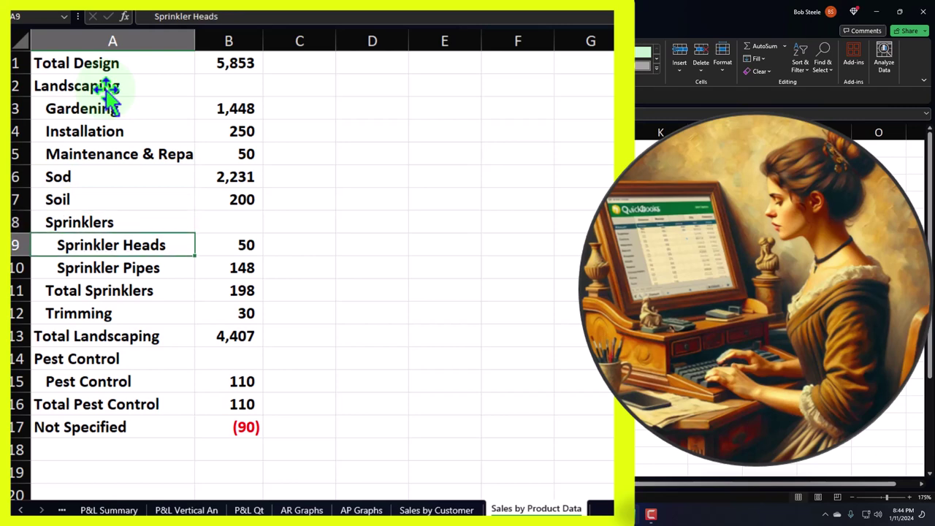
key(Down)
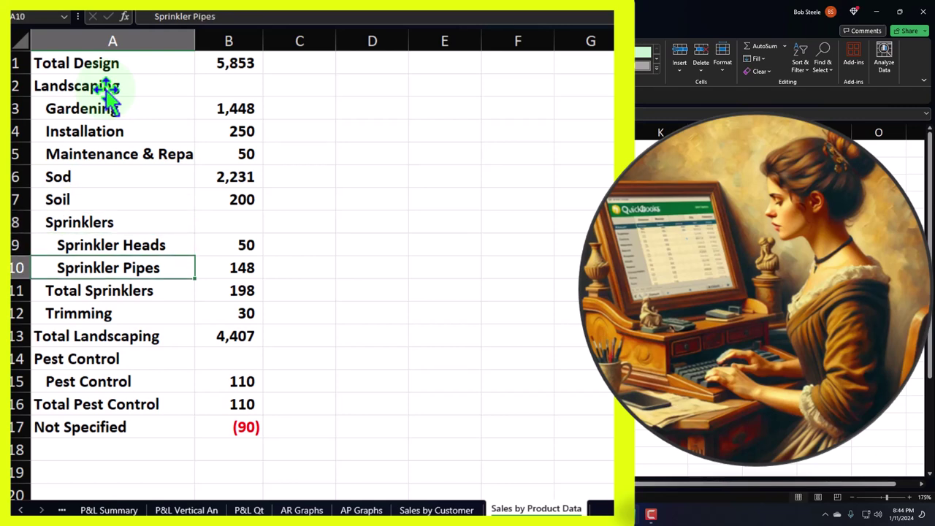
key(Down)
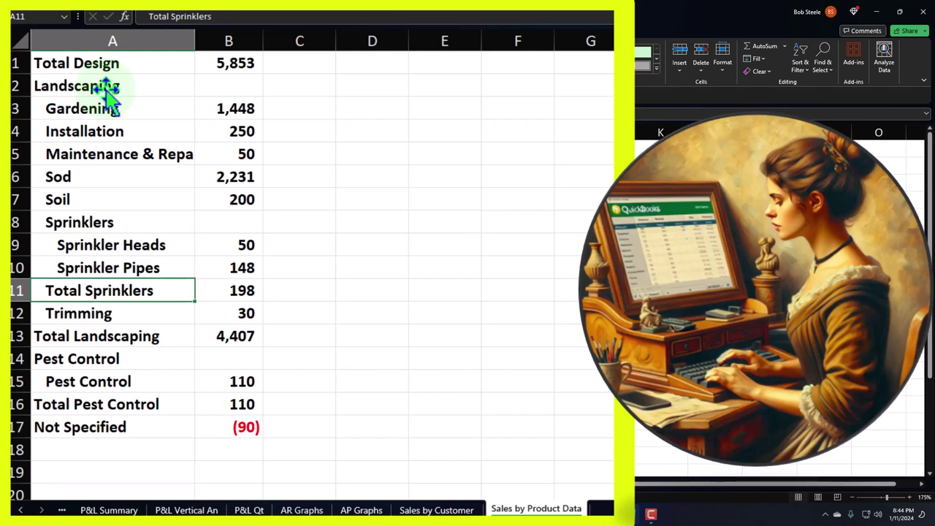
key(Down)
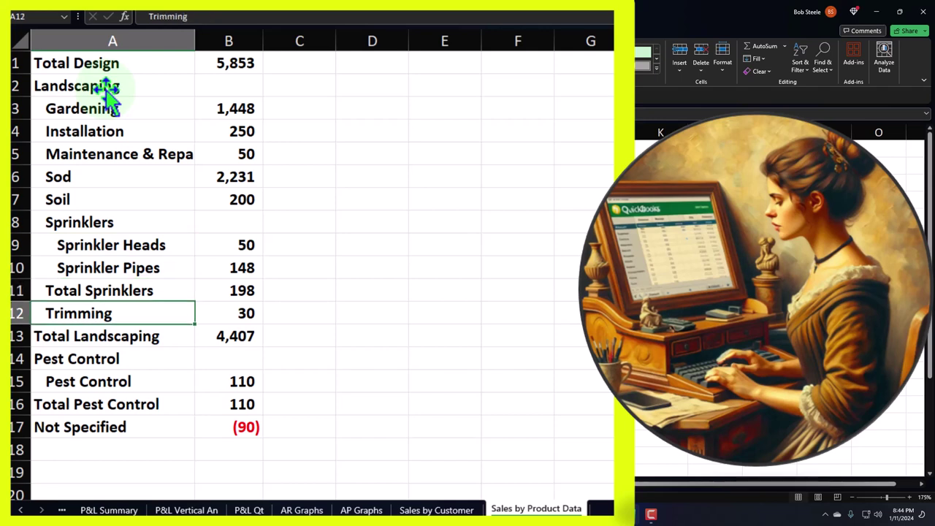
key(Down)
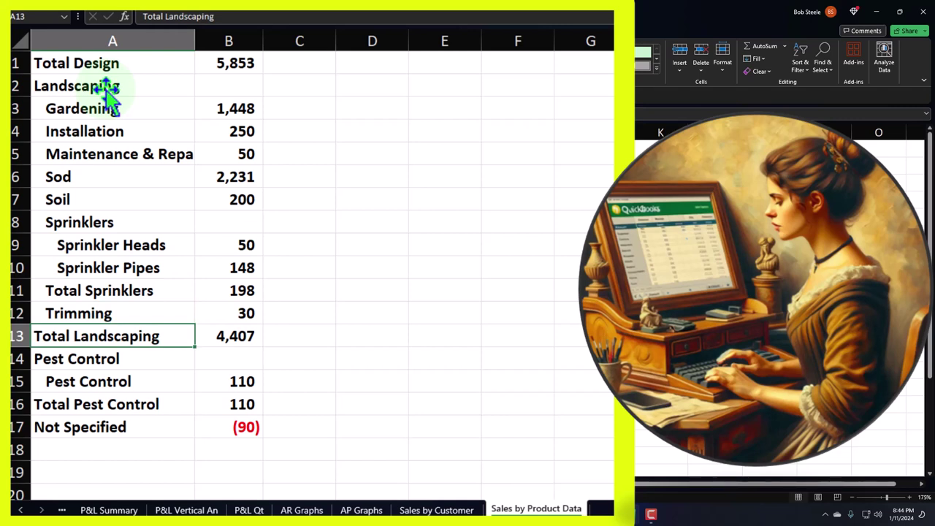
key(Right)
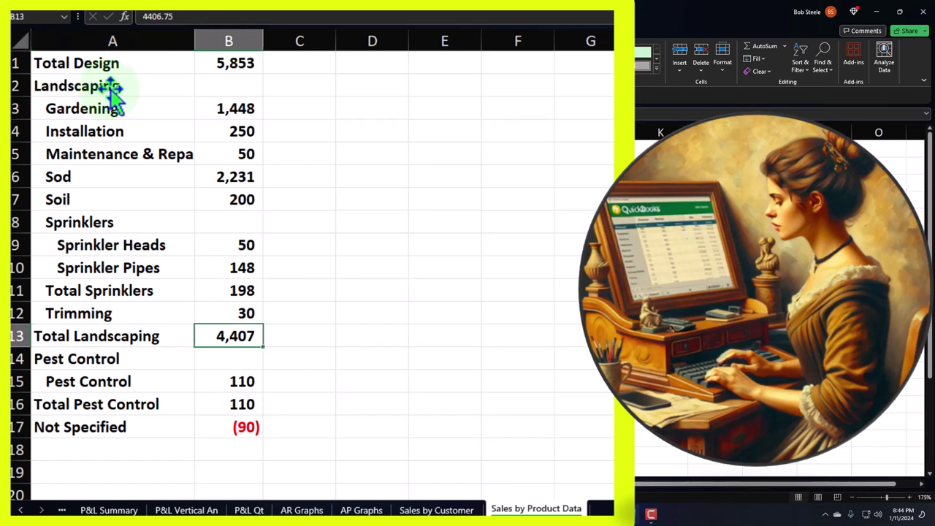
double_click(248, 335)
key(Return)
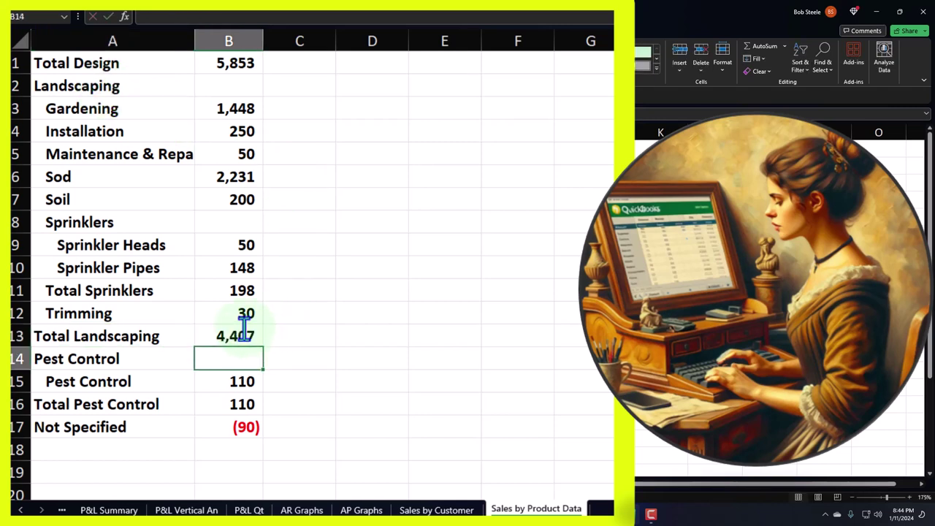
Step: Delete the Landscaping detail rows, leaving Total Landscaping at 4,407
drag(16, 86, 27, 314)
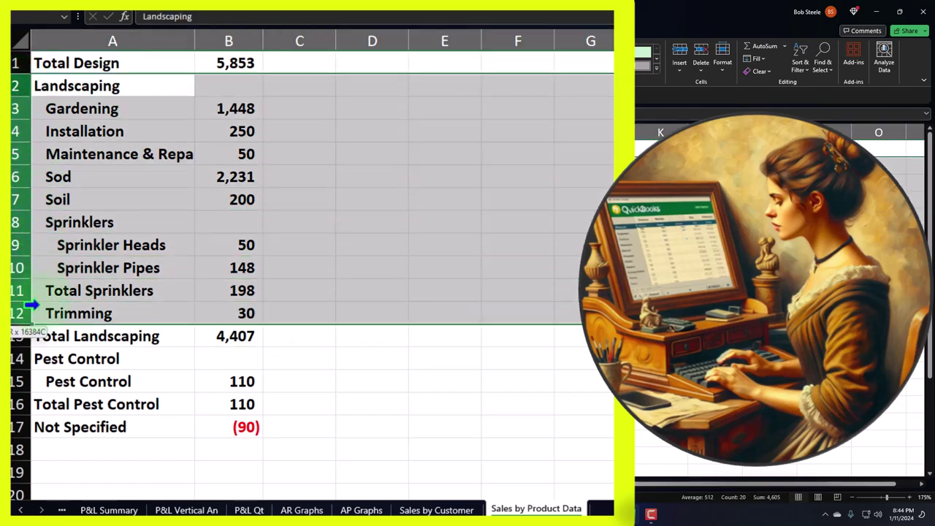
right_click(135, 214)
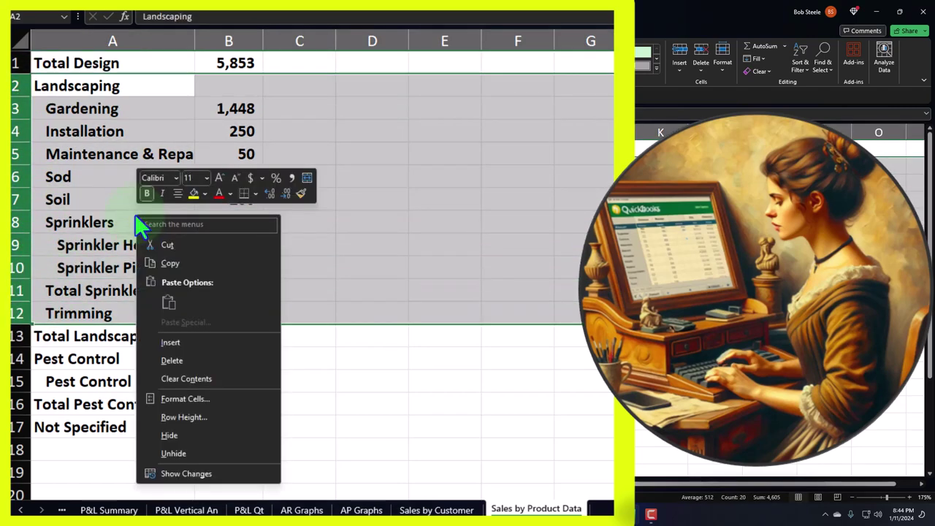
click(170, 360)
click(189, 264)
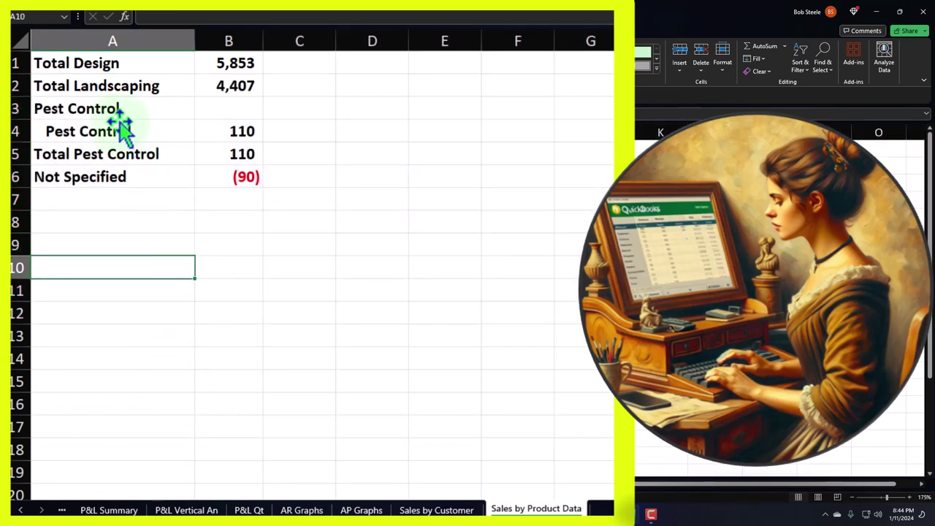
Step: Delete the Pest Control heading and item rows, leaving Total Pest Control at 110
click(119, 109)
click(121, 132)
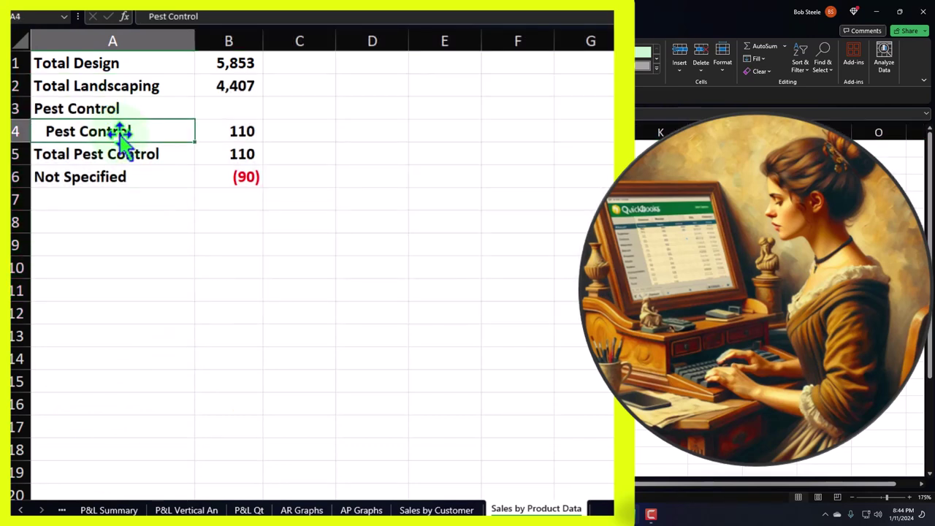
click(135, 155)
drag(16, 109, 16, 130)
right_click(115, 125)
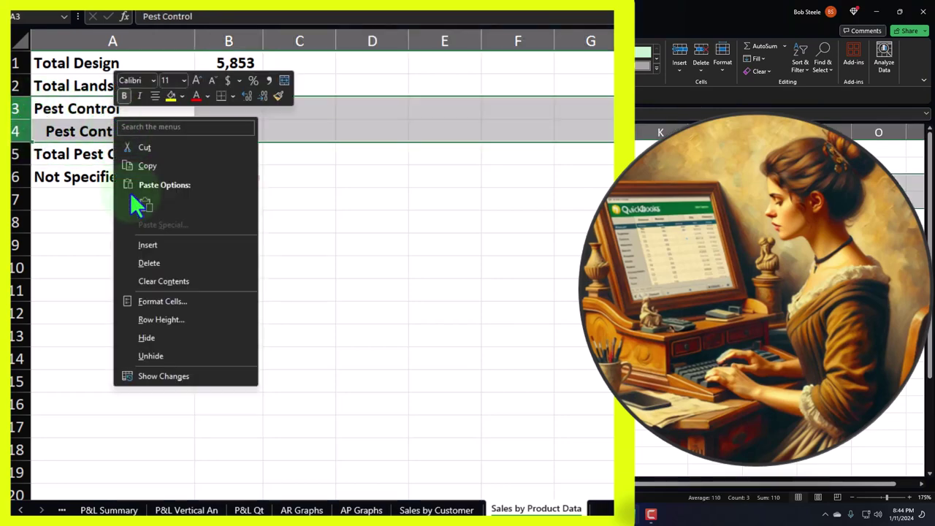
click(143, 260)
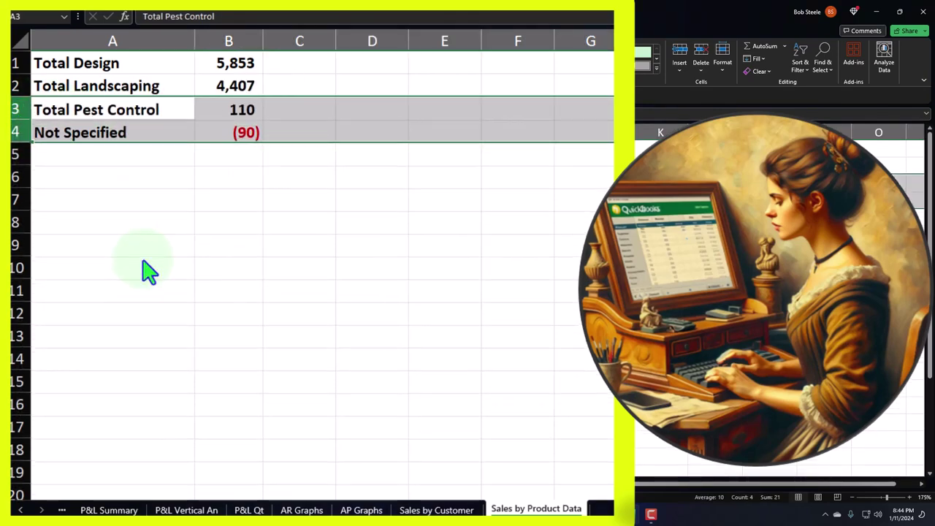
click(93, 154)
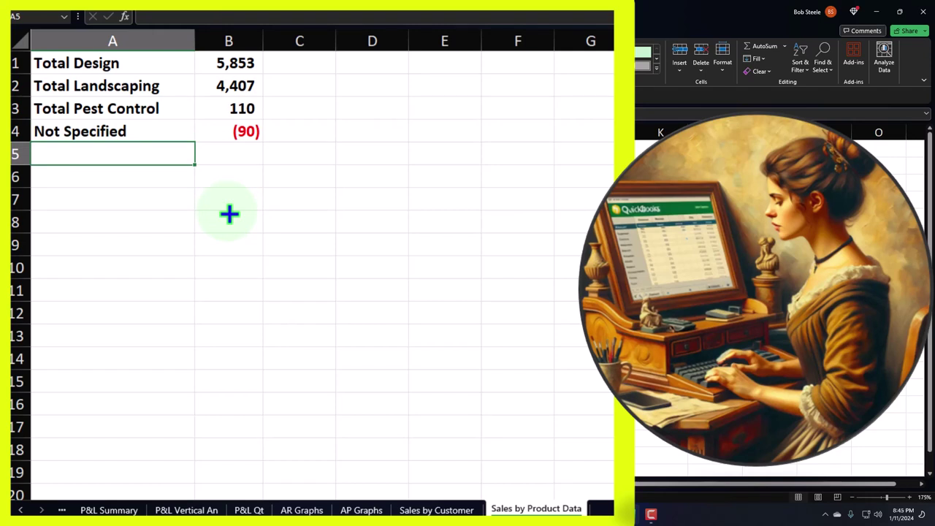
key(Right)
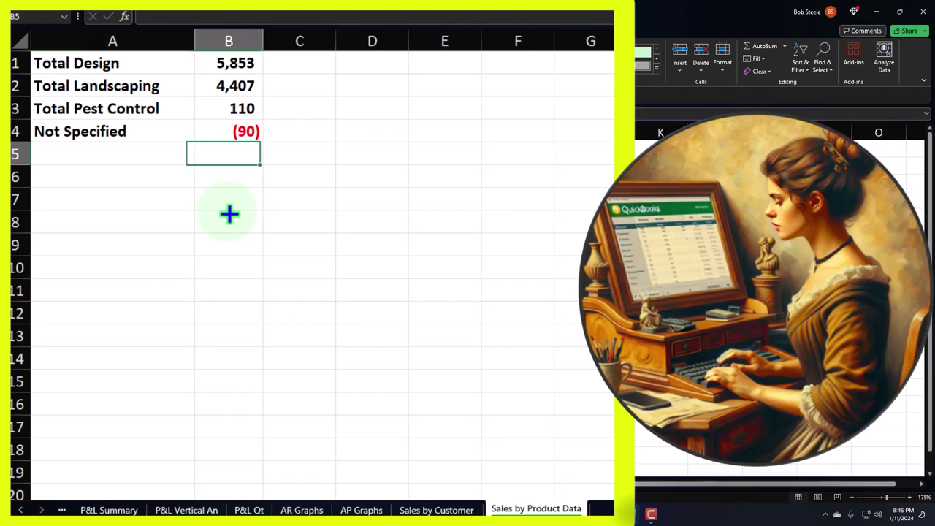
Step: Enter =SUM(B1:B4) in B5 to total the four category amounts to 10,280
text(=)
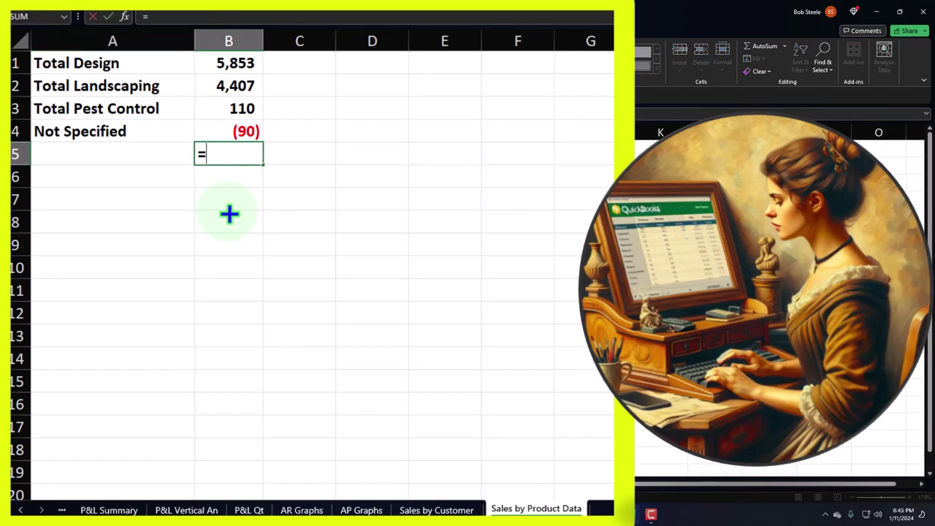
text(sum()
key(Up)
key(Up)
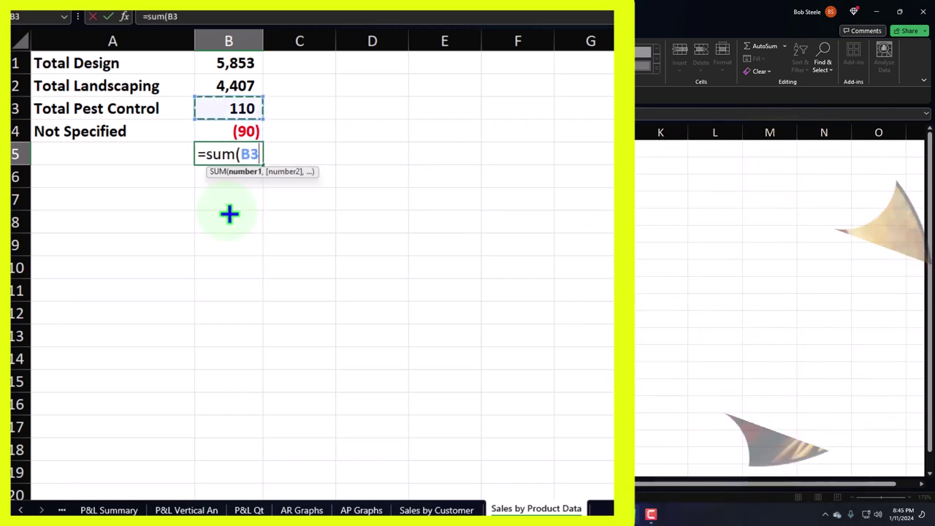
key(Up)
key(Down)
key(Down)
key(shift+Up)
key(shift+Up)
key(shift+Up)
key(Return)
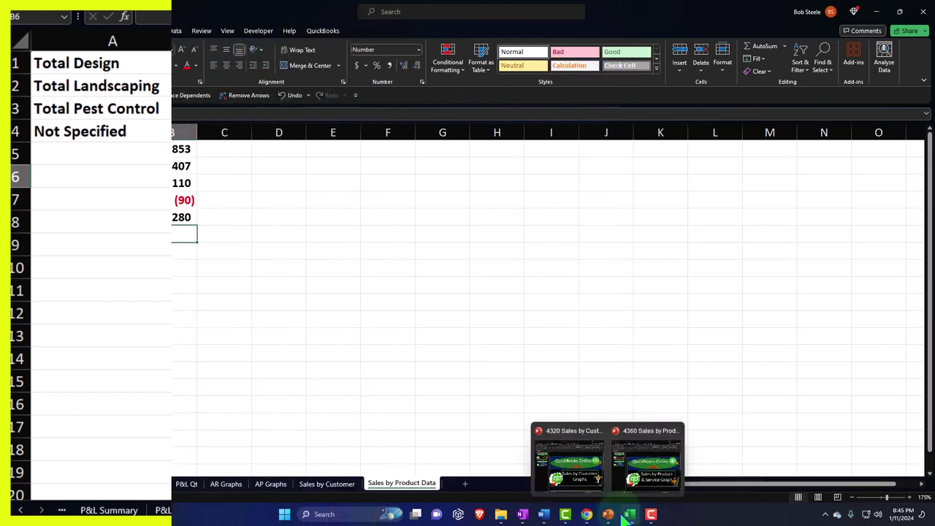
Step: Switch from the workbook back to the QuickBooks report in Chrome
click(630, 517)
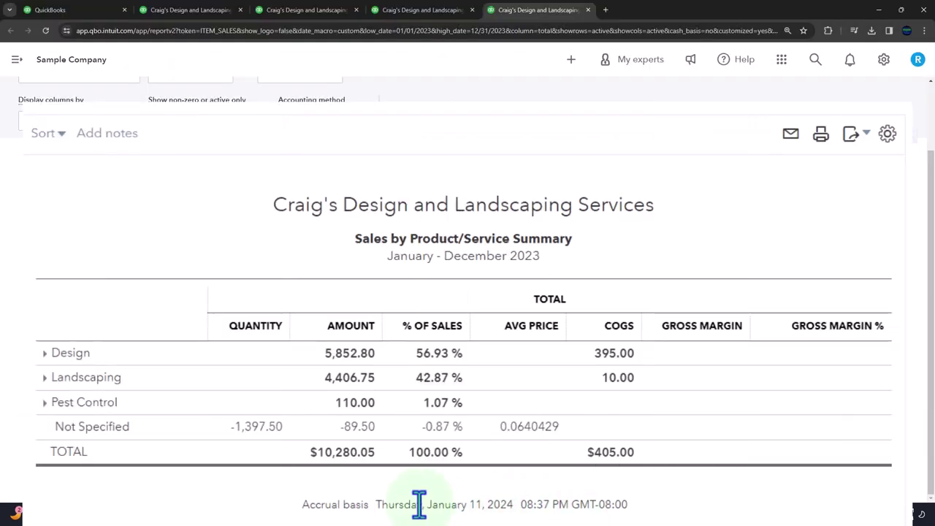
click(879, 10)
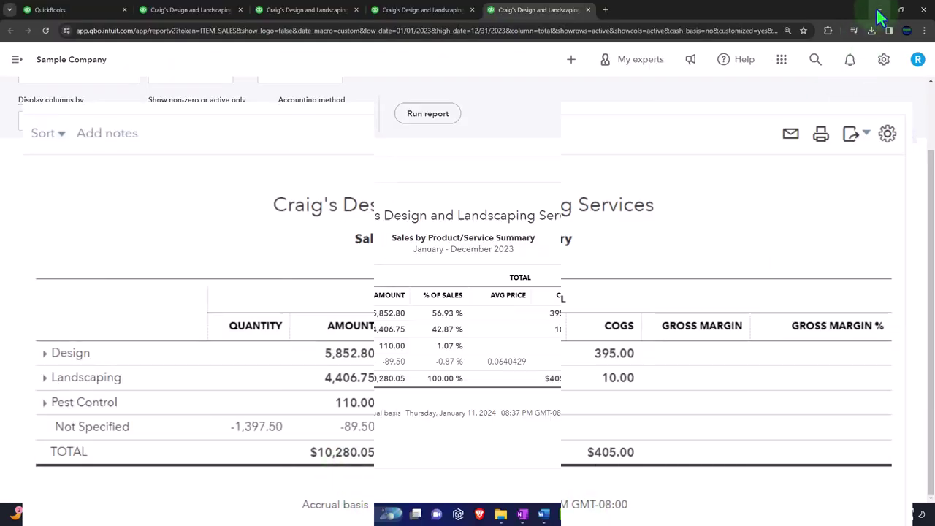
click(630, 514)
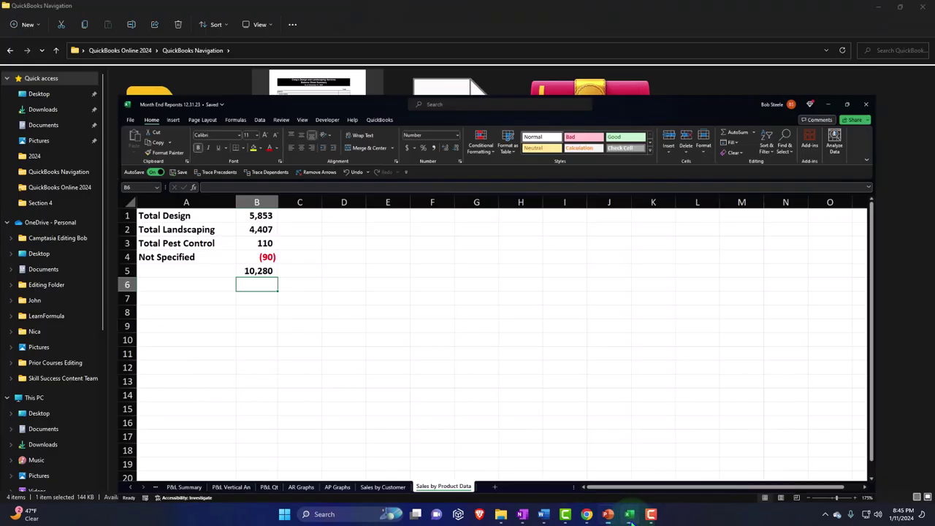
click(629, 515)
click(630, 514)
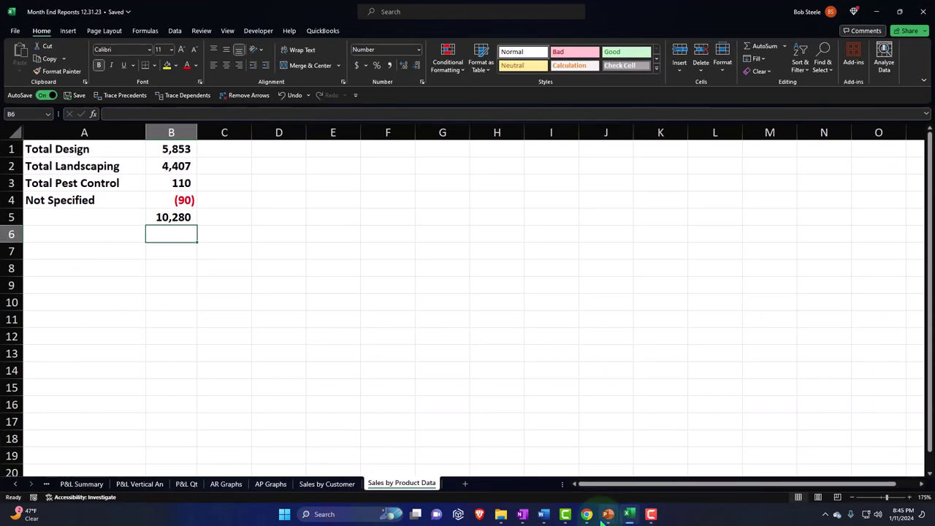
click(574, 497)
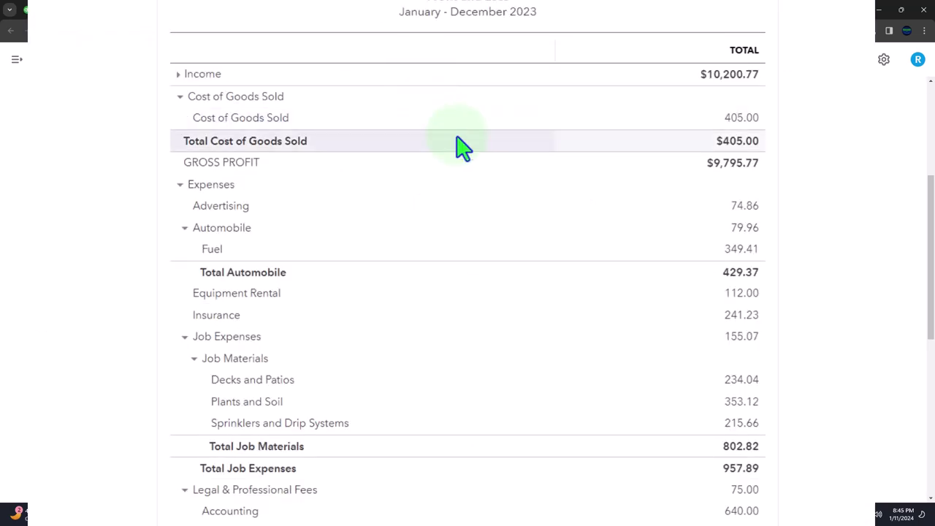
Step: Expand and collapse the Income section of the 2023 Profit and Loss report, showing $10,200.77
scroll(468, 175, up, 5)
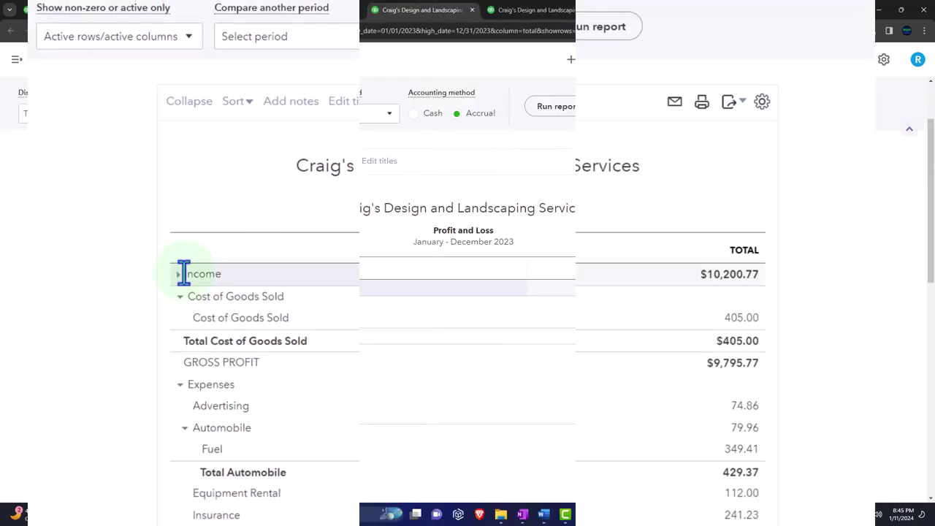
click(179, 274)
click(180, 274)
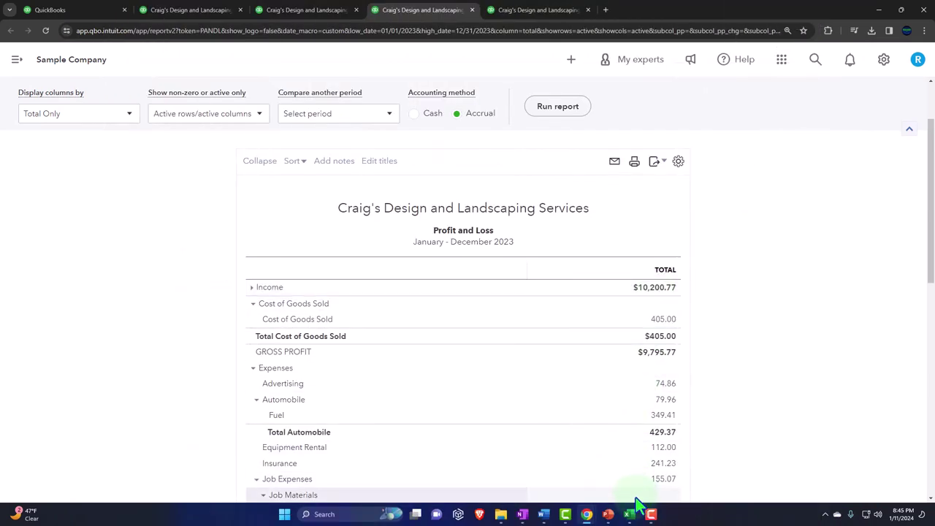
click(629, 514)
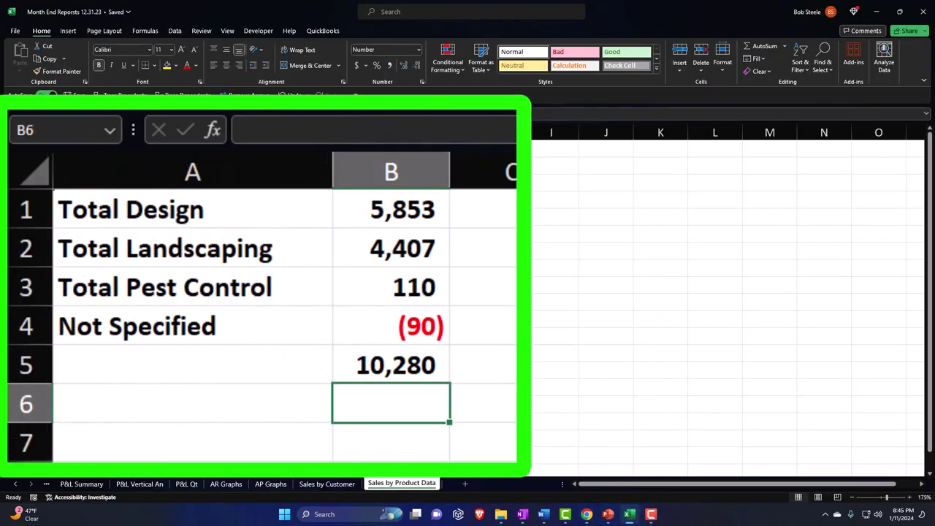
Step: Enter 2,001 in B7 and clear the Not Specified amount in B4
key(Down)
text(2,001)
key(Return)
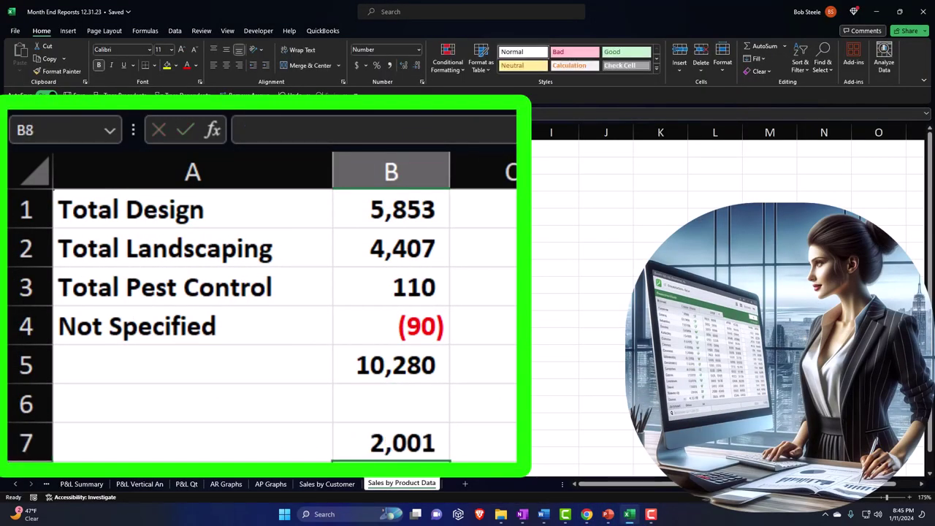
key(Up)
key(Up)
key(Up)
key(Up)
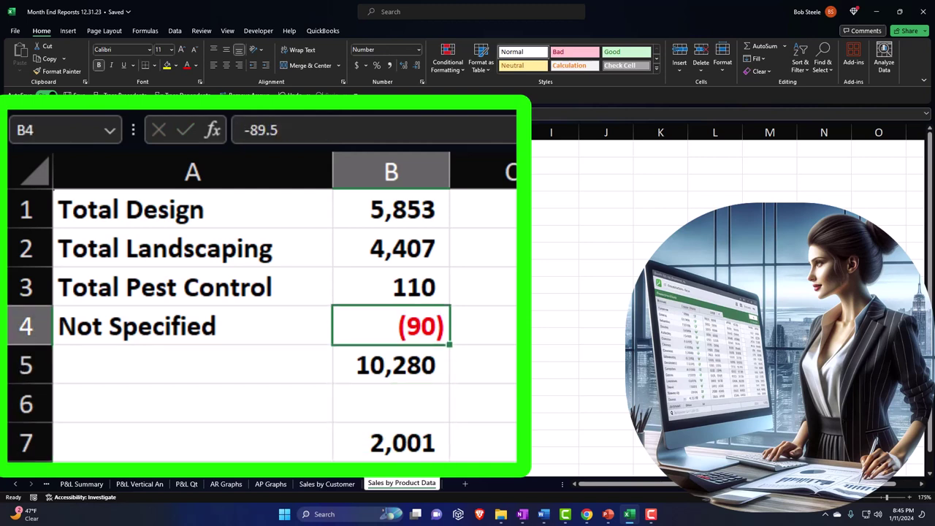
key(Delete)
key(Down)
key(Down)
key(Down)
key(Down)
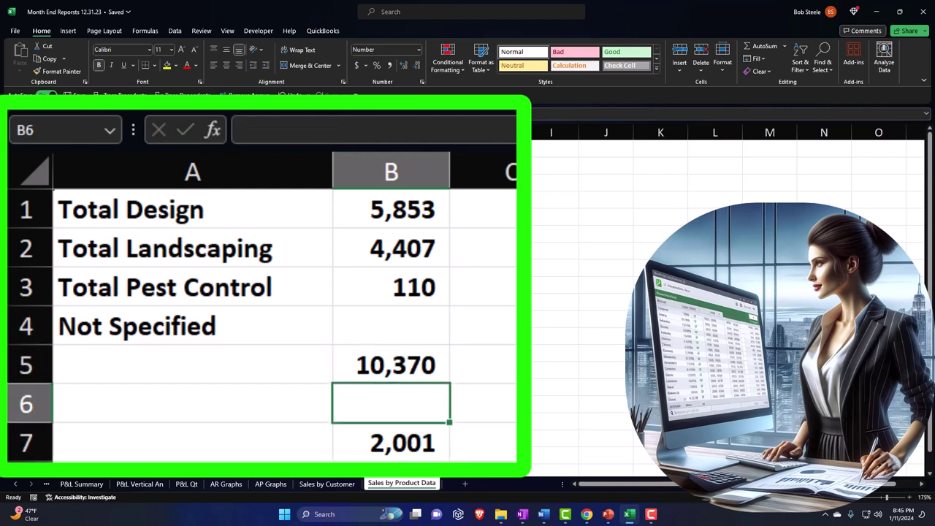
Step: Correct the B7 check figure to 10,201 after comparing with the QuickBooks report
key(Up)
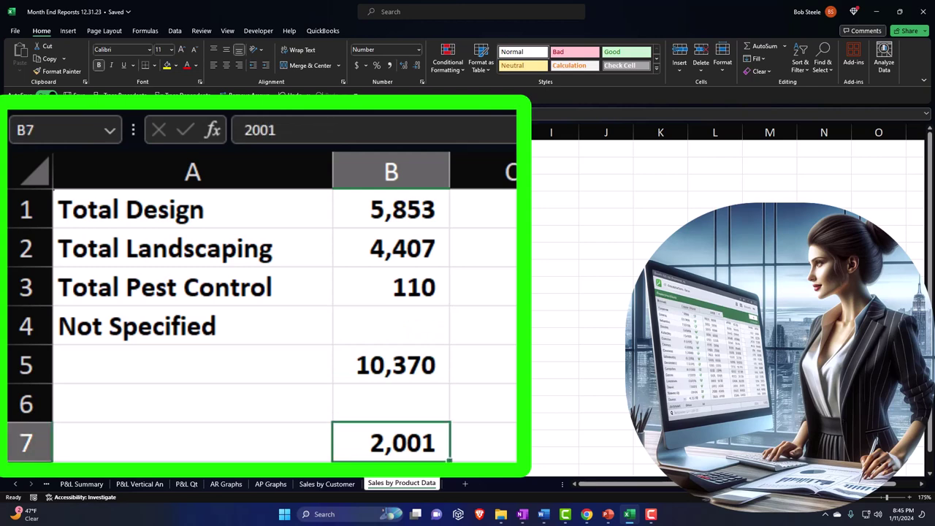
text(102001)
key(Return)
key(Up)
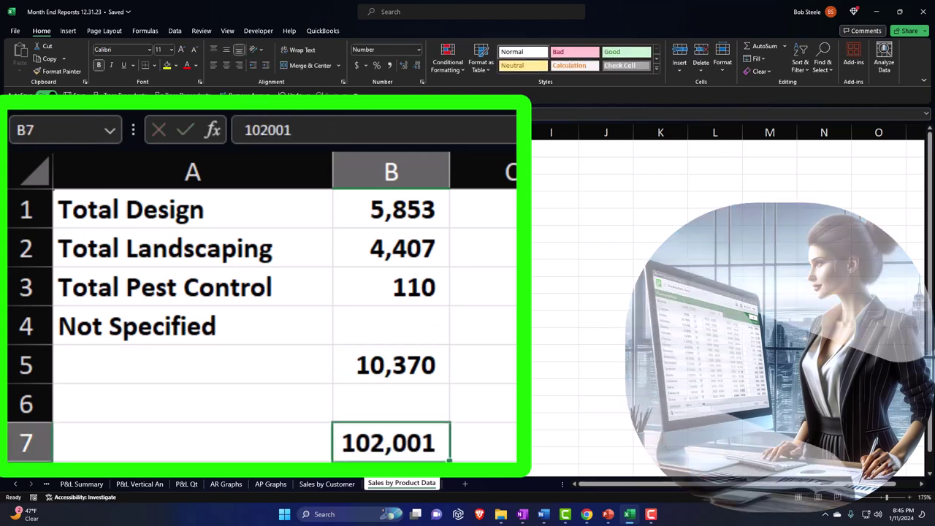
click(630, 515)
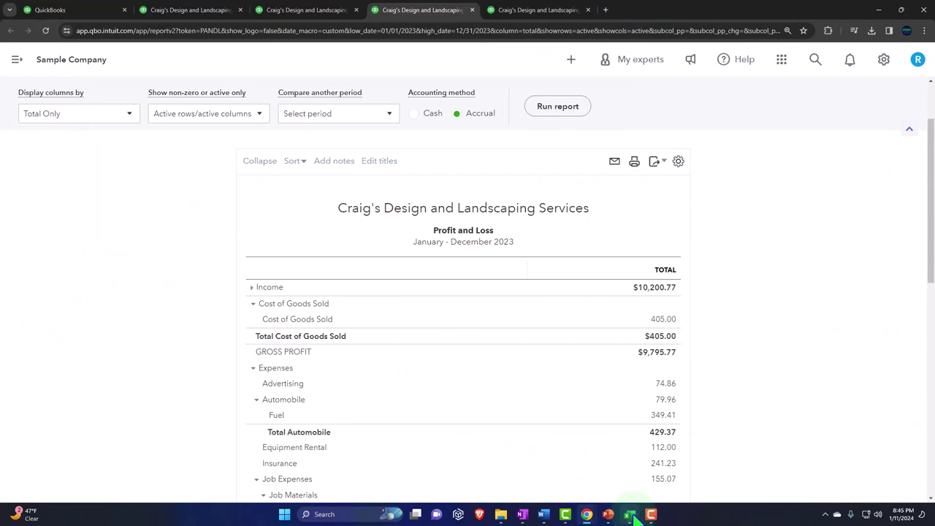
click(633, 515)
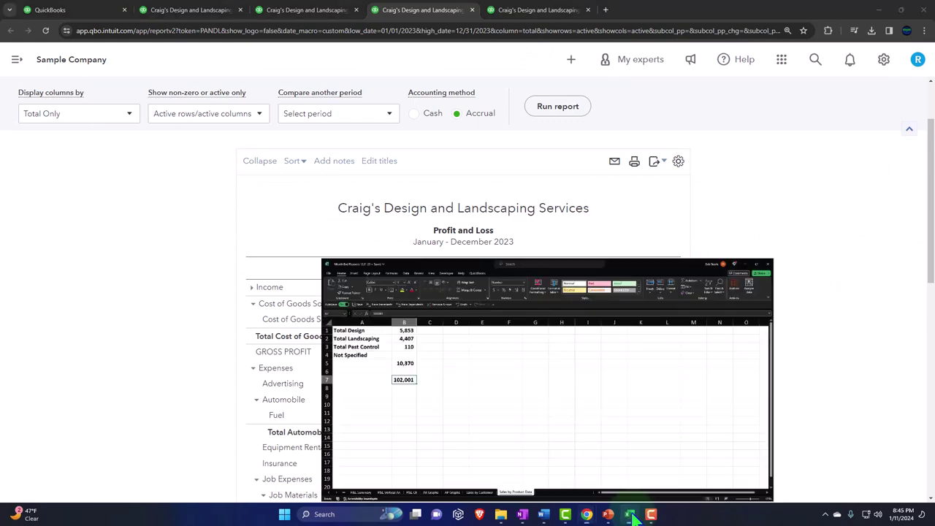
text(10201)
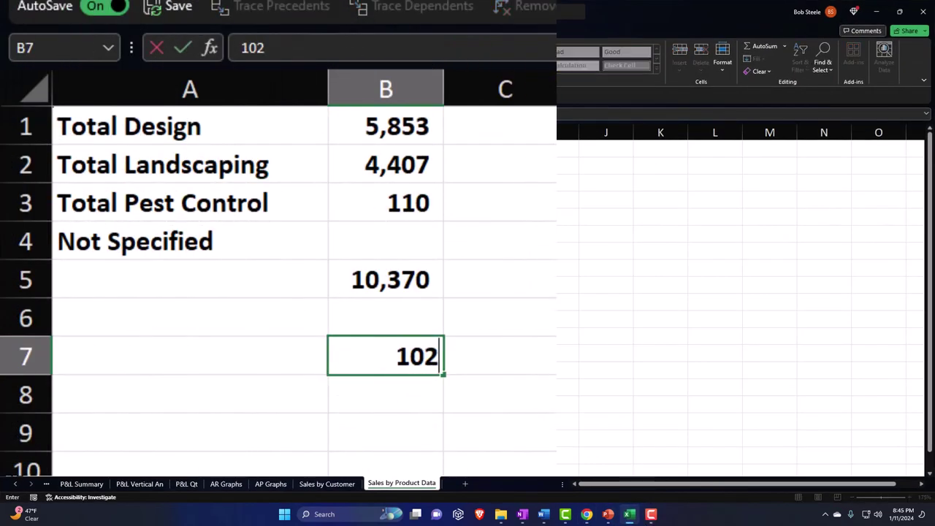
key(Return)
key(Up)
Step: Enter the difference formula =B5-B7 in B8
click(385, 241)
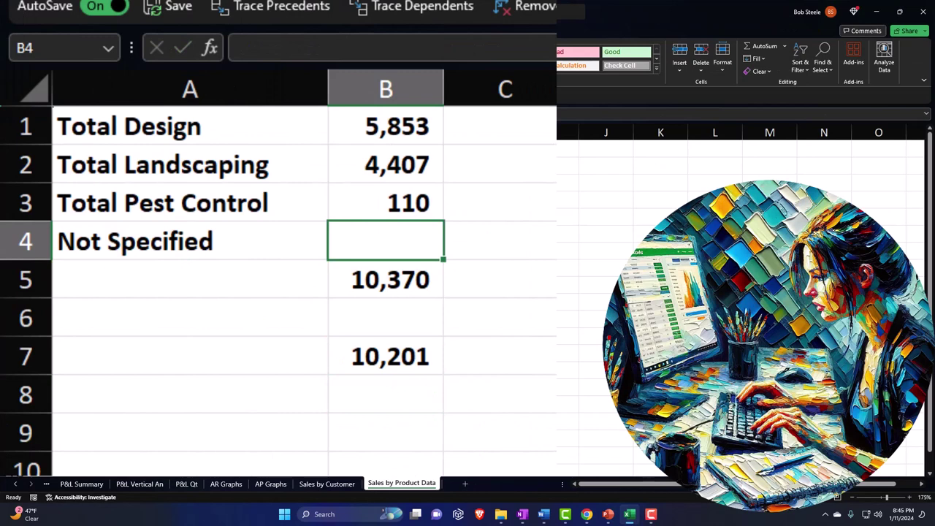
key(Down)
key(Down)
key(Down)
key(Down)
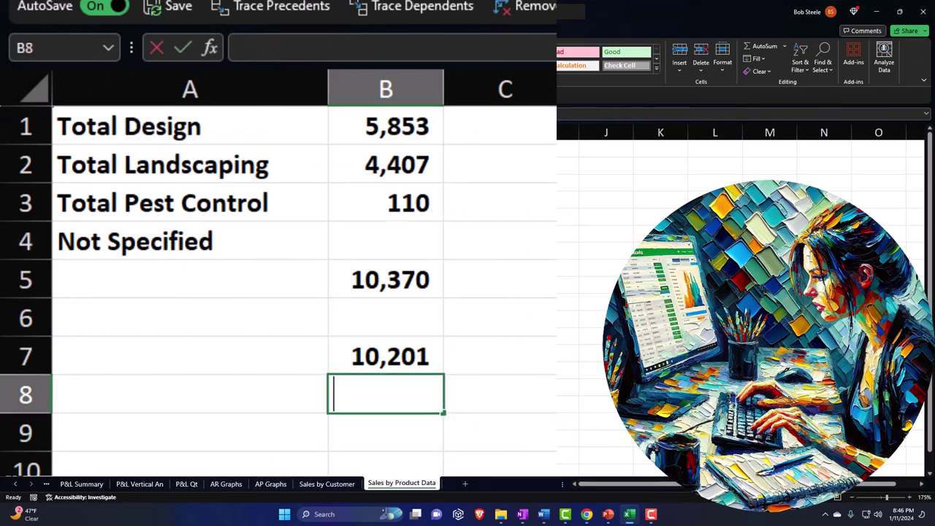
text(=)
key(Up)
key(Up)
key(Up)
text(-)
key(Down)
key(Down)
key(Return)
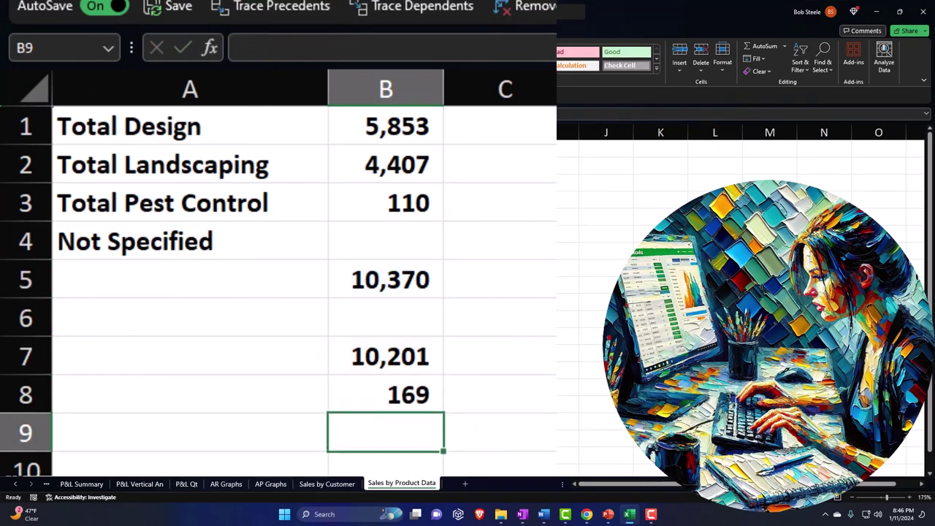
Step: Set the Not Specified amount in B4 to -169 so the total matches 10,201
key(Up)
key(Up)
key(Up)
key(Up)
key(Up)
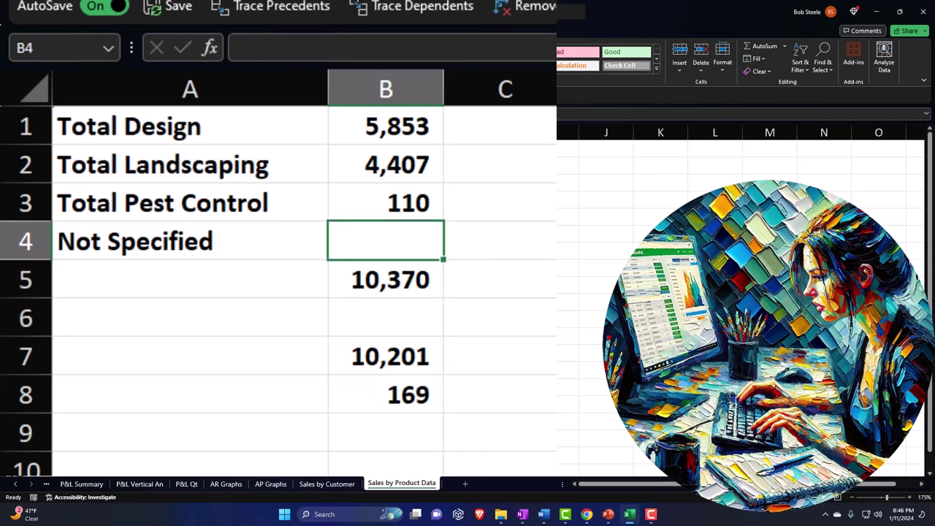
text(169)
key(Return)
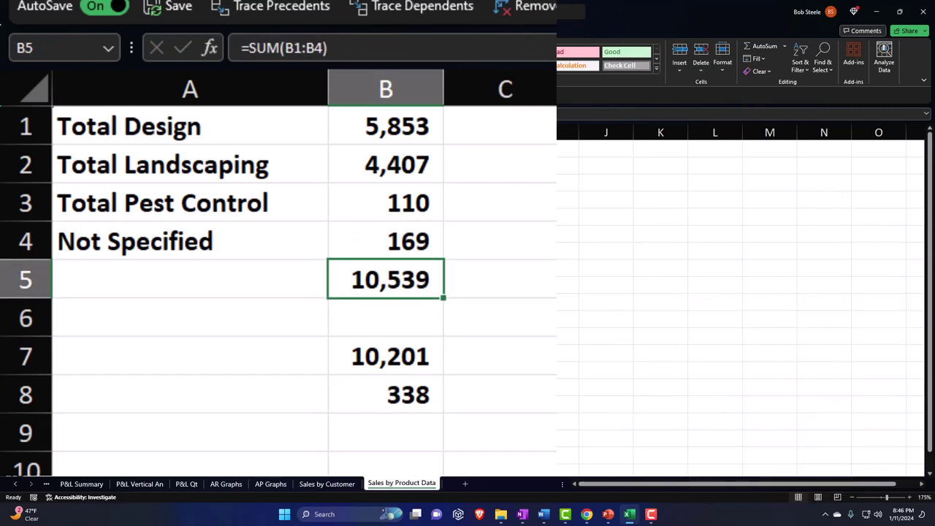
click(628, 515)
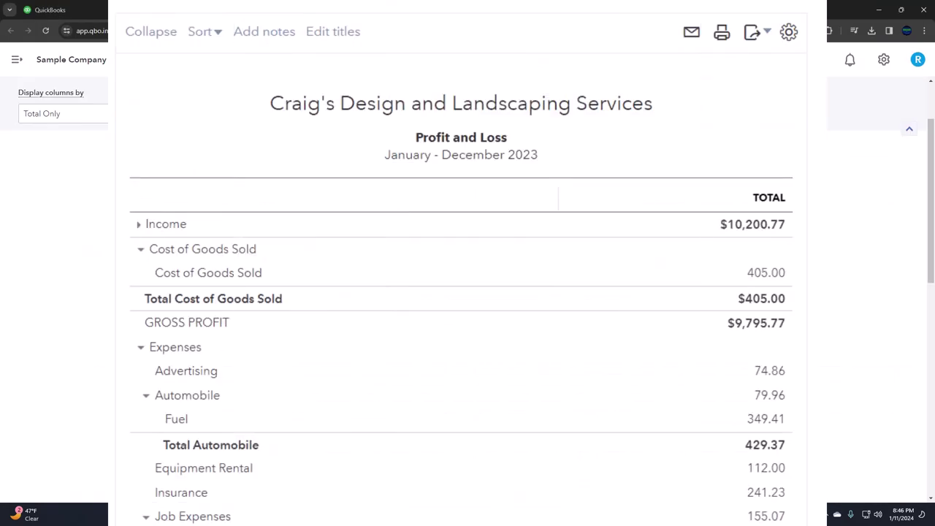
key(alt+Tab)
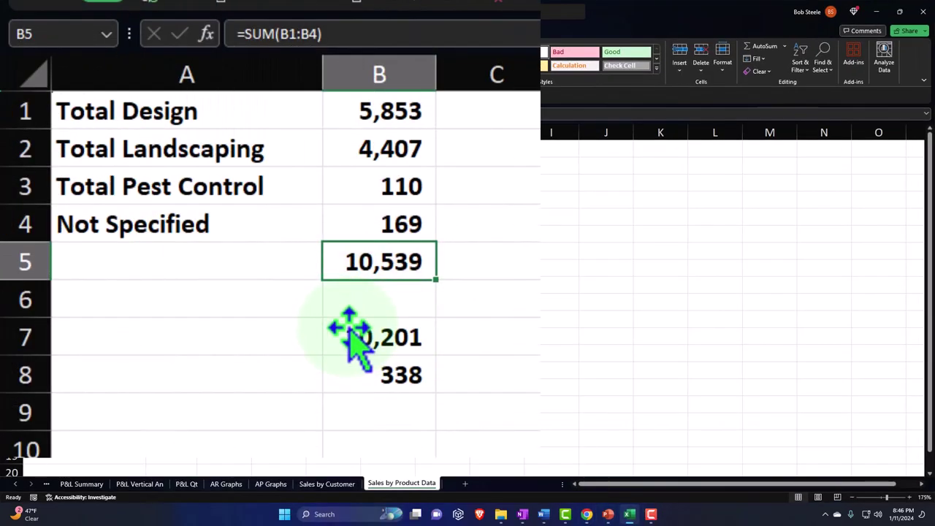
double_click(350, 222)
text(-)
key(Return)
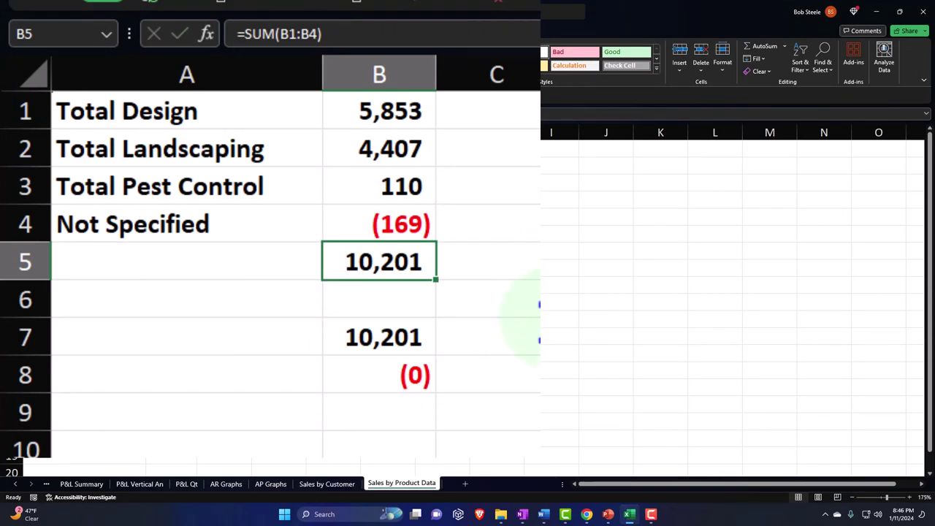
Step: Clear the check figures in B7:B8
click(632, 515)
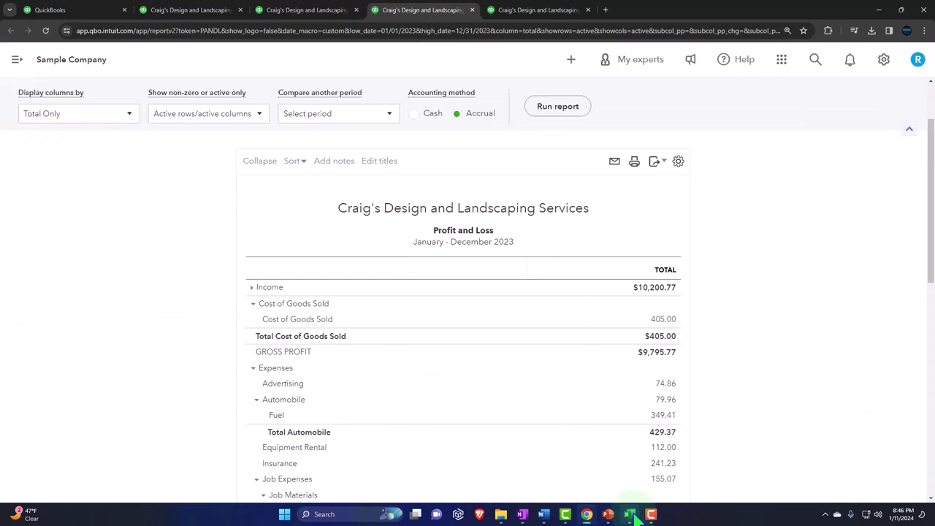
click(632, 515)
click(192, 217)
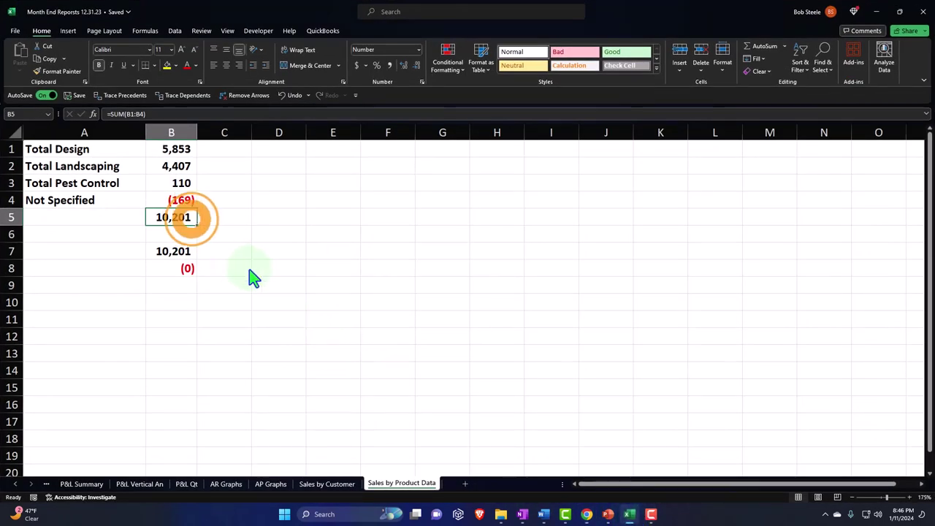
click(631, 515)
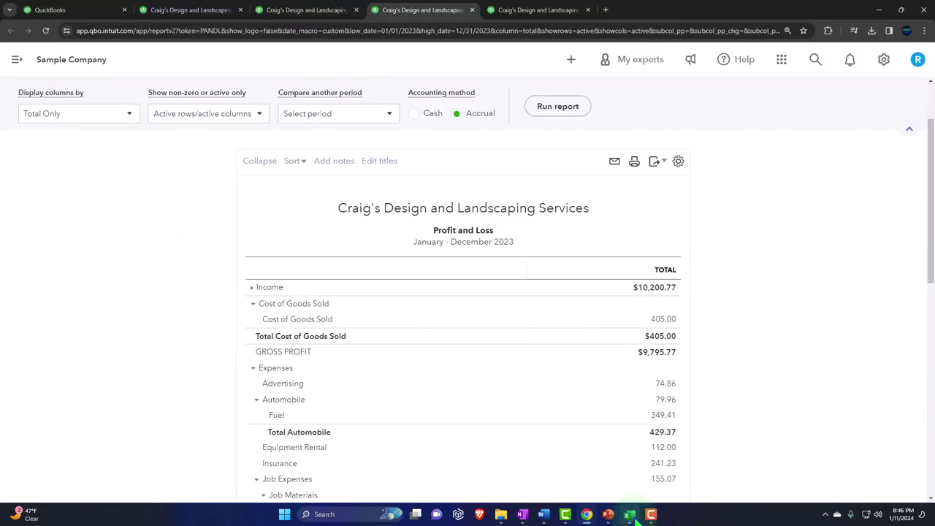
click(630, 515)
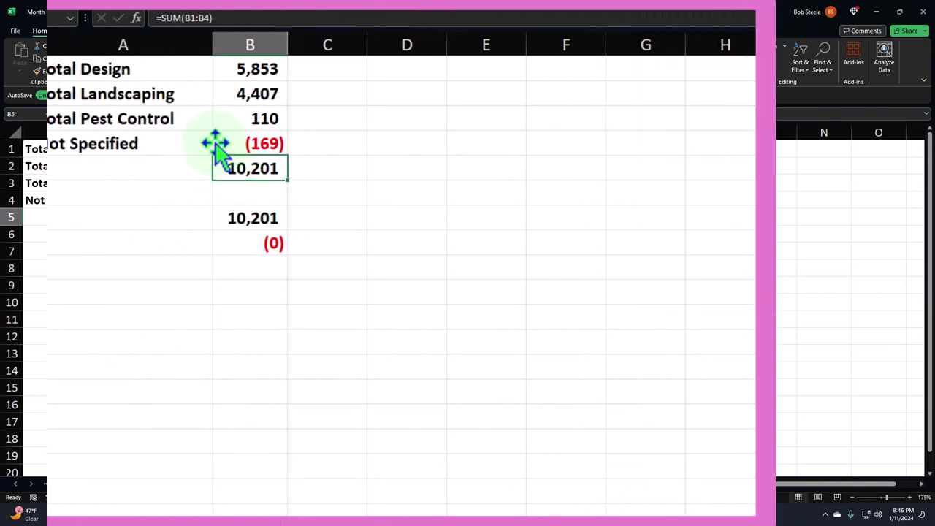
click(155, 201)
drag(245, 221, 246, 246)
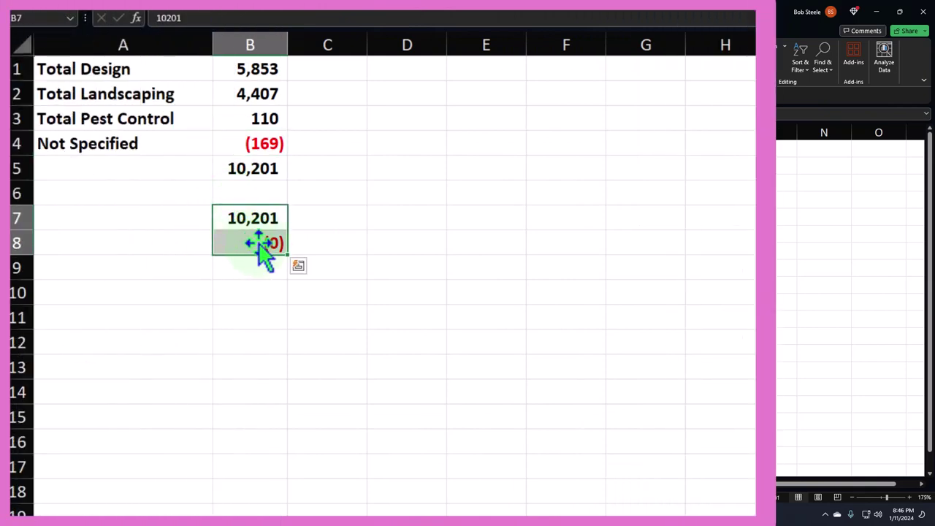
key(Delete)
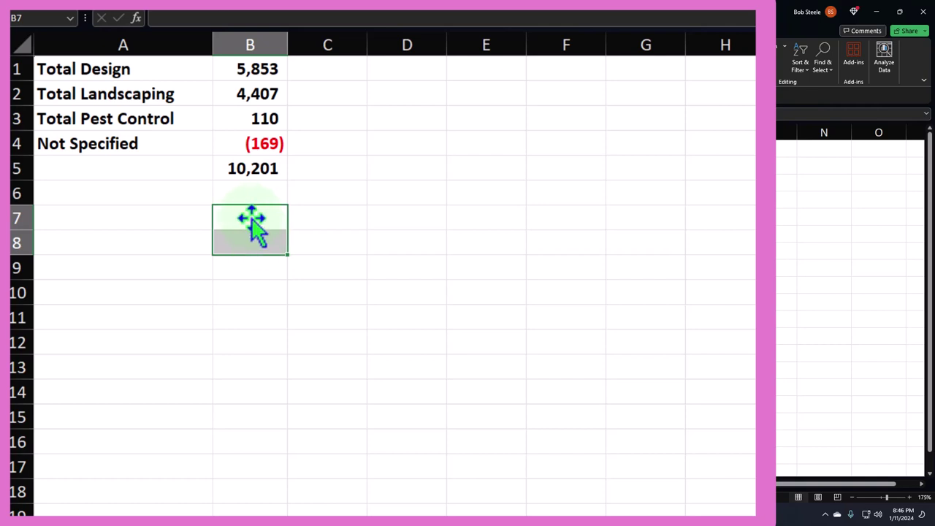
Step: Clear the SUM total formula from B5
click(244, 172)
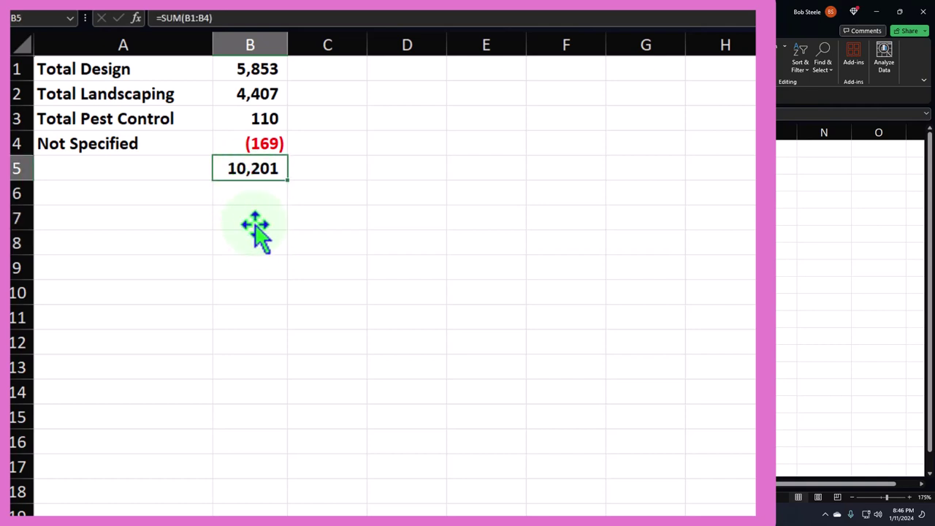
key(Delete)
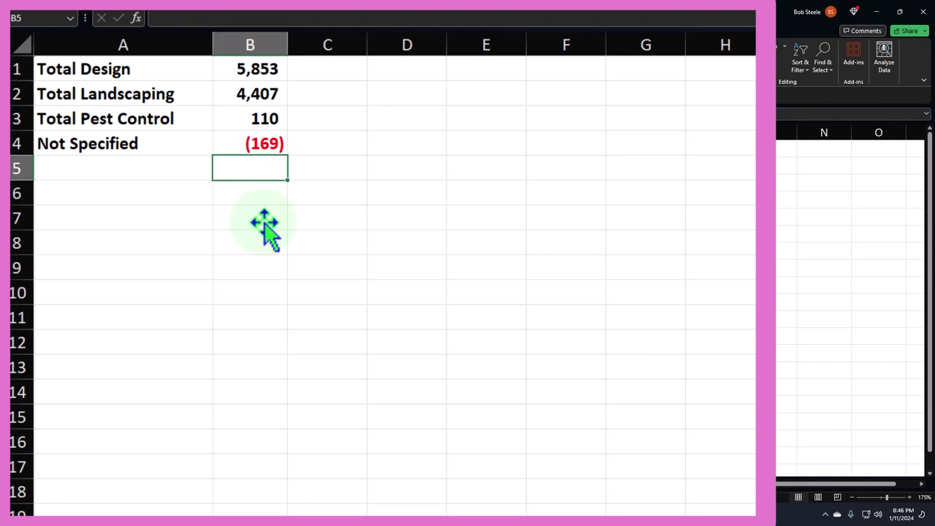
click(247, 299)
Step: Convert A1:B4 into an Excel table without headers, adding Column1 and Column2 headers
ctrl+scroll(246, 300, up, 5)
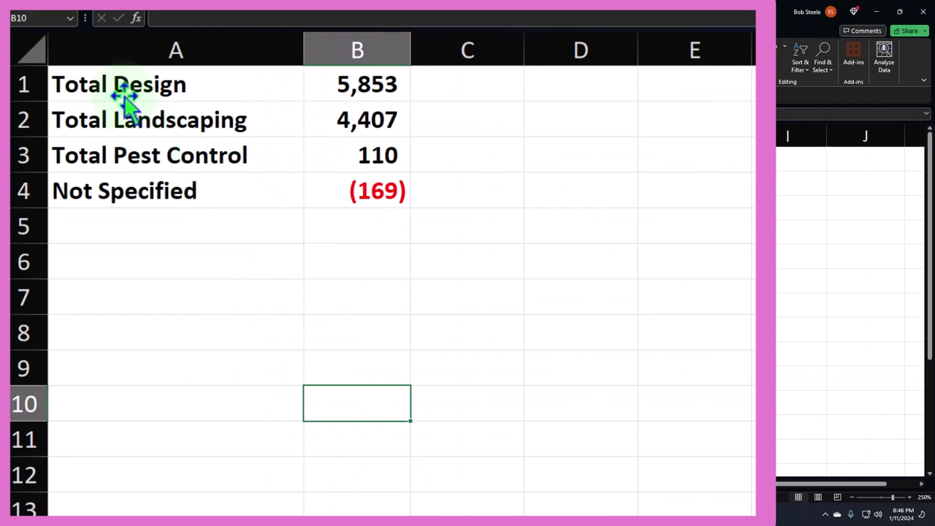
drag(119, 83, 334, 187)
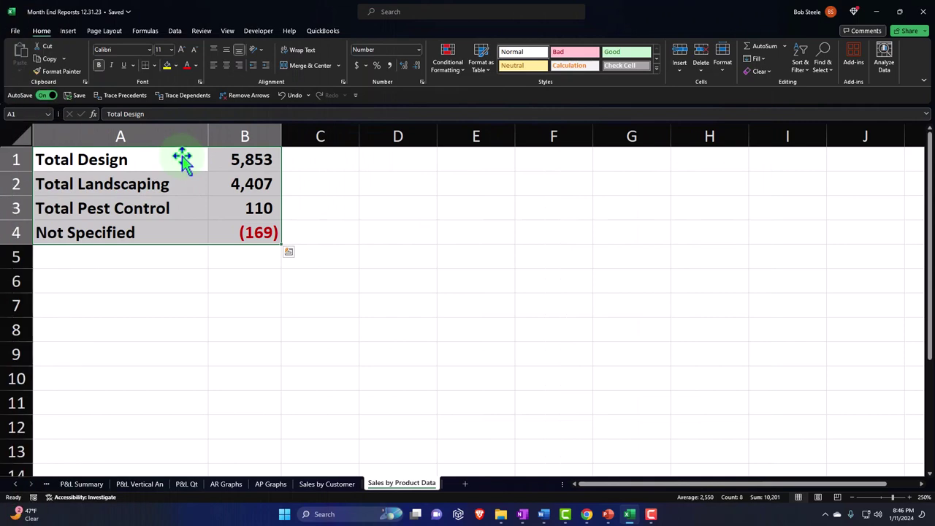
click(176, 32)
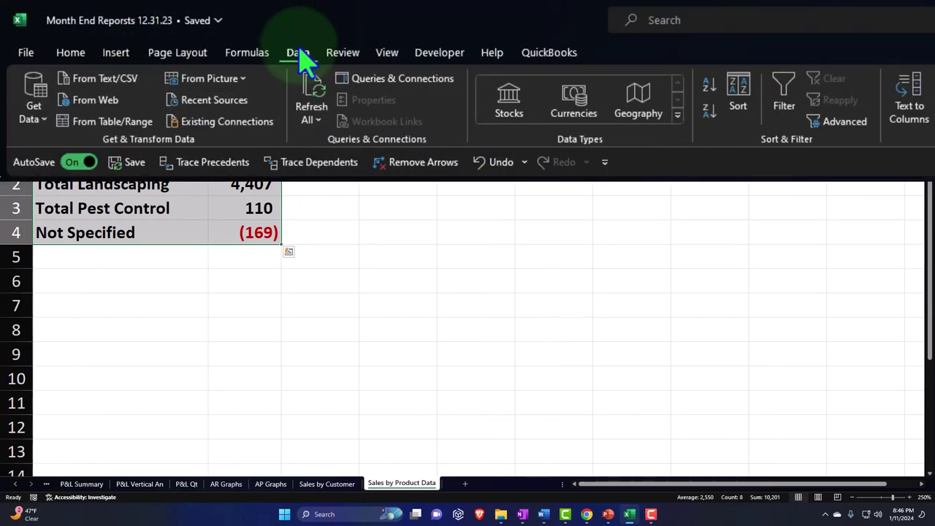
click(782, 93)
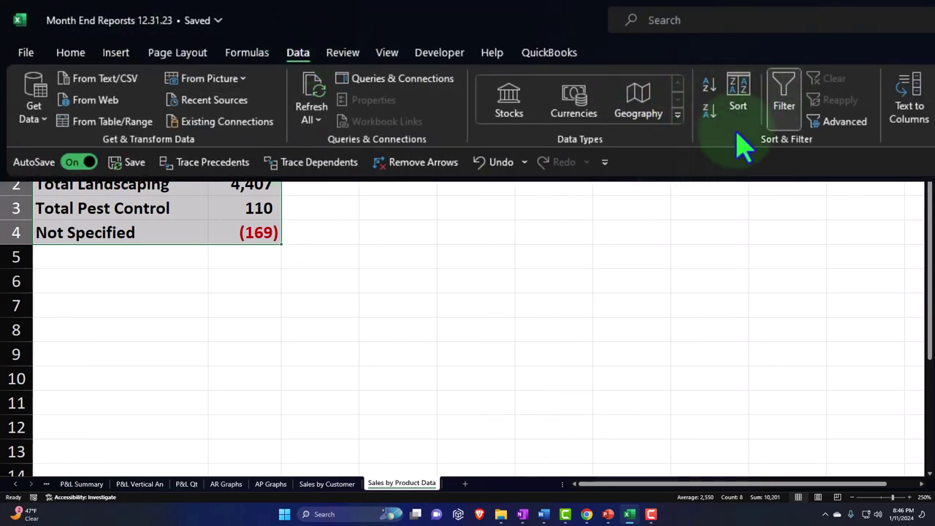
click(785, 98)
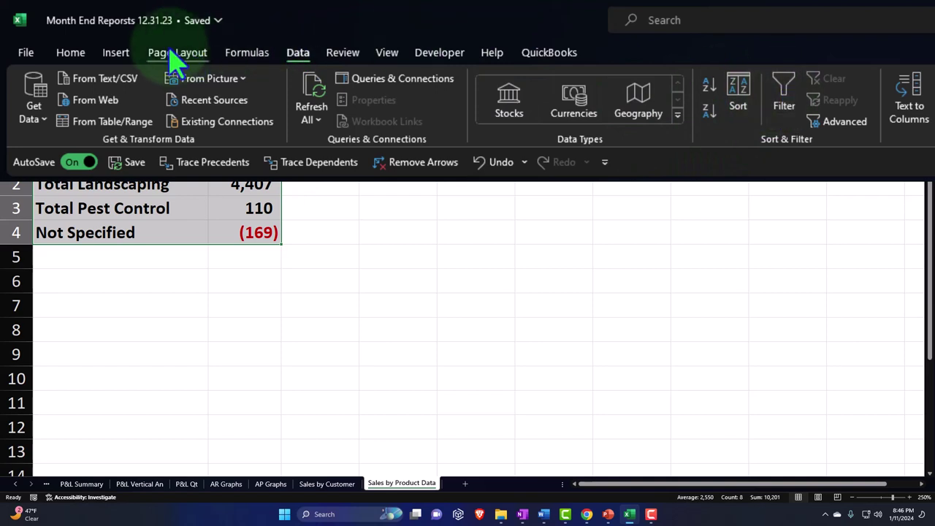
click(121, 58)
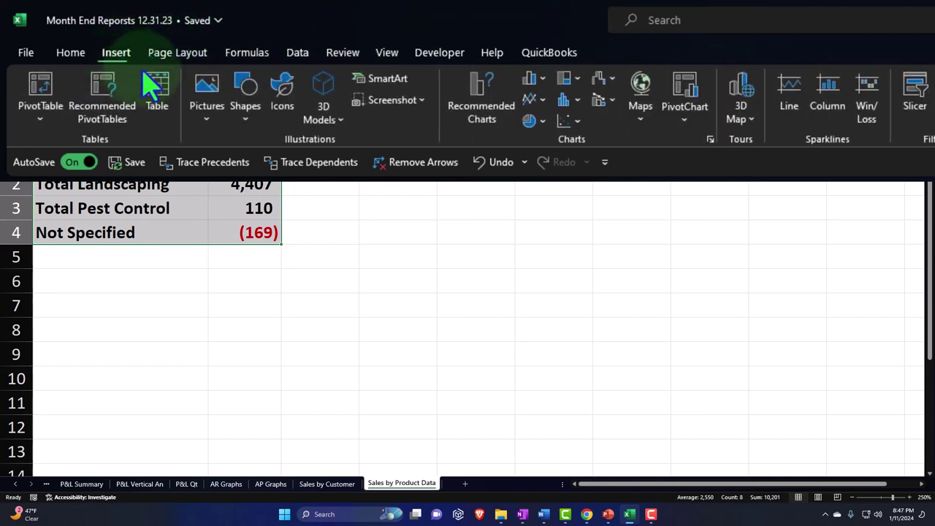
click(157, 88)
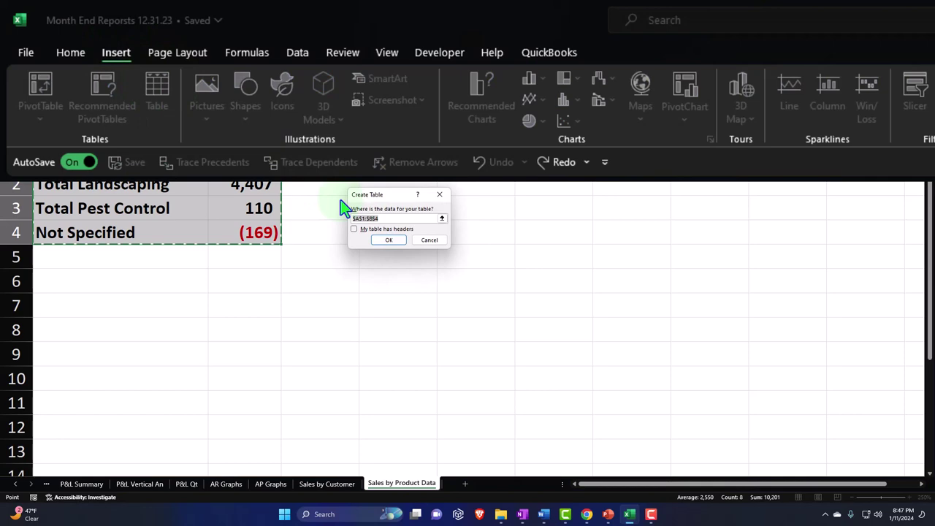
click(387, 240)
click(151, 76)
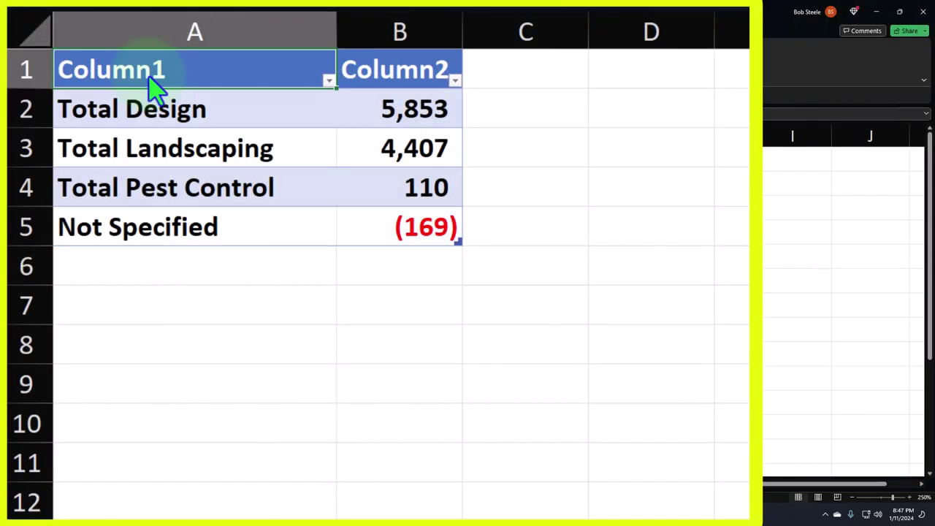
Step: Rename the table headers to Items and Item $
text(Items)
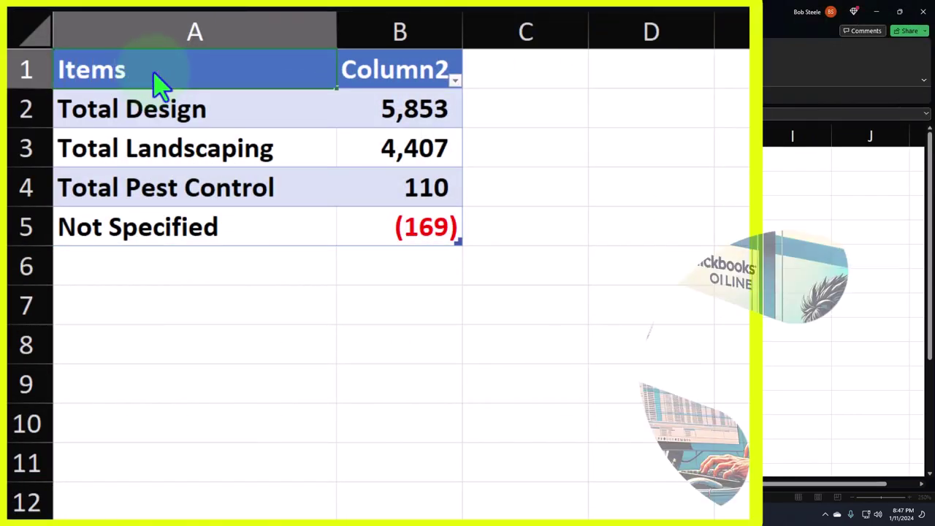
key(Tab)
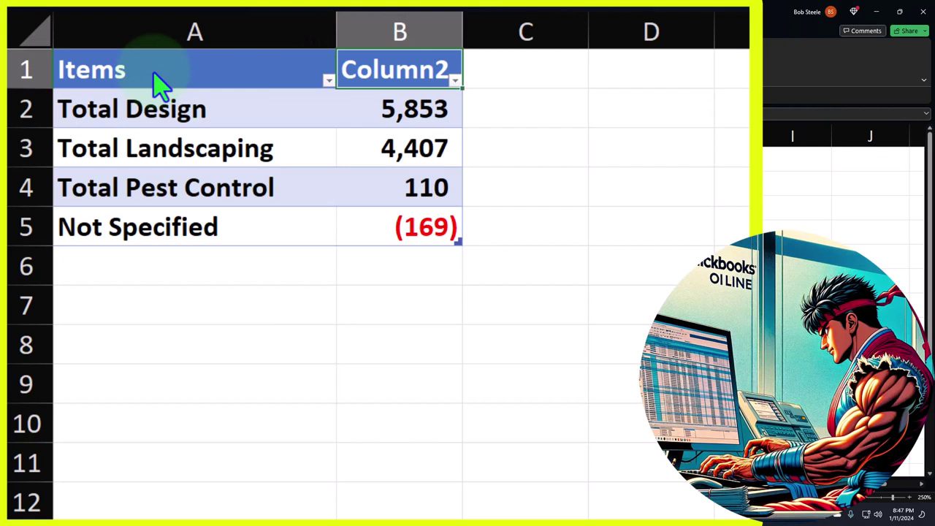
text(A)
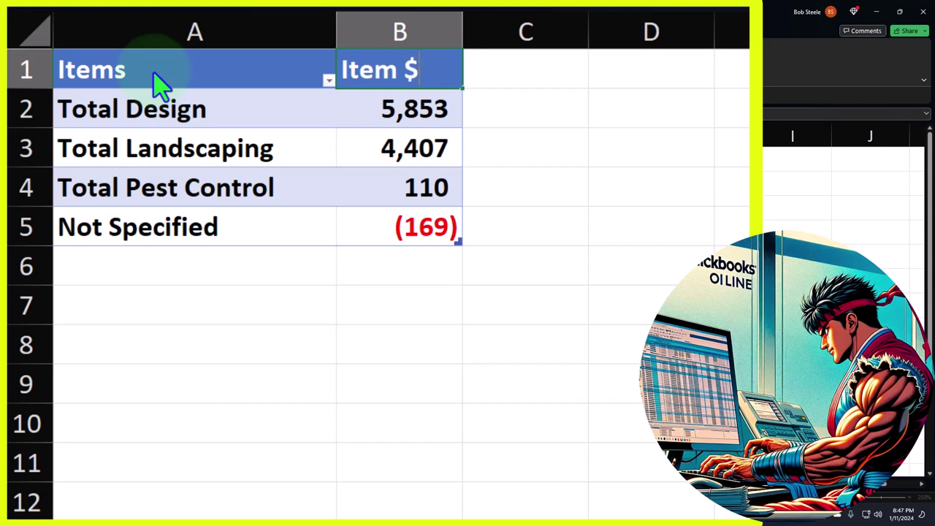
key(Return)
click(222, 307)
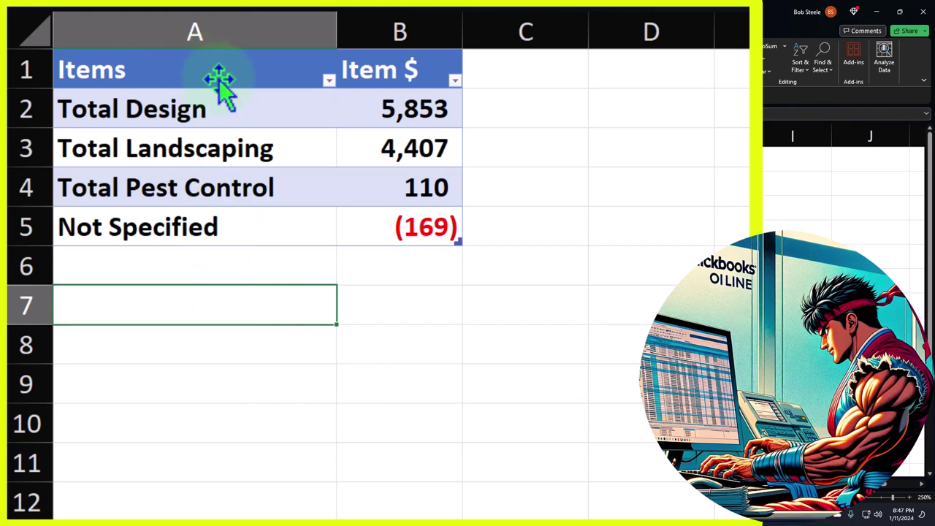
Step: Sort Item $ largest to smallest and add a Total row showing 10,201
click(454, 81)
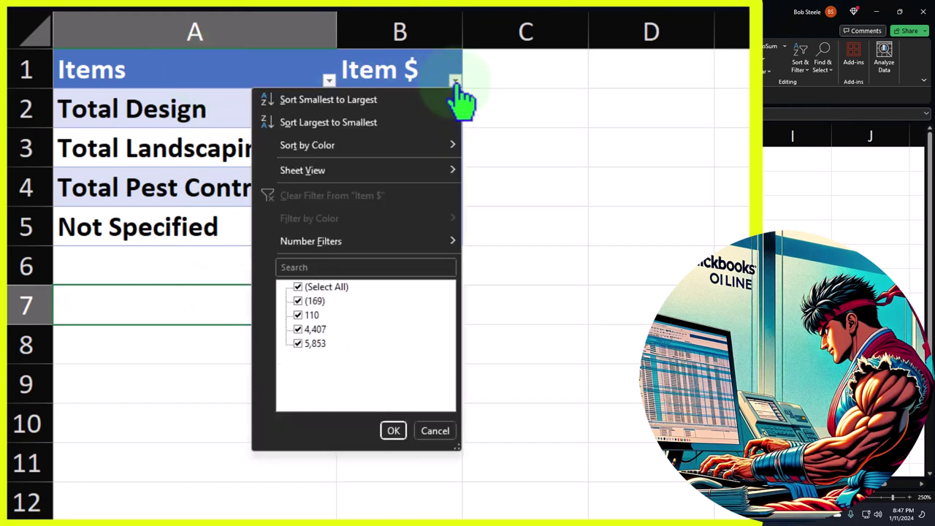
click(363, 122)
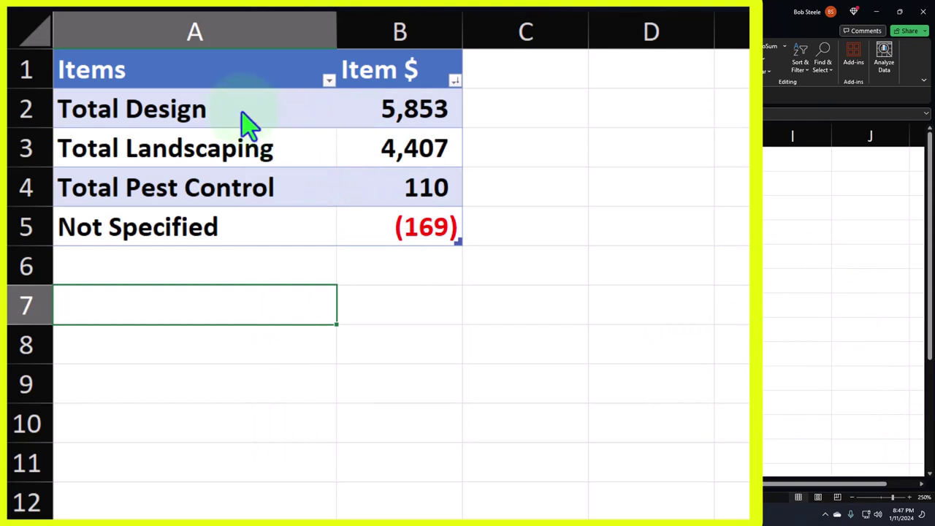
click(192, 186)
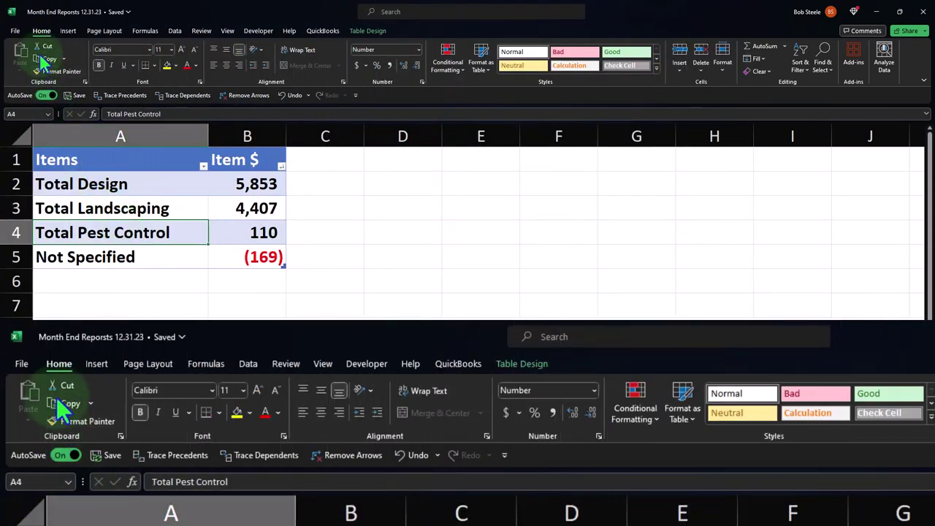
click(369, 31)
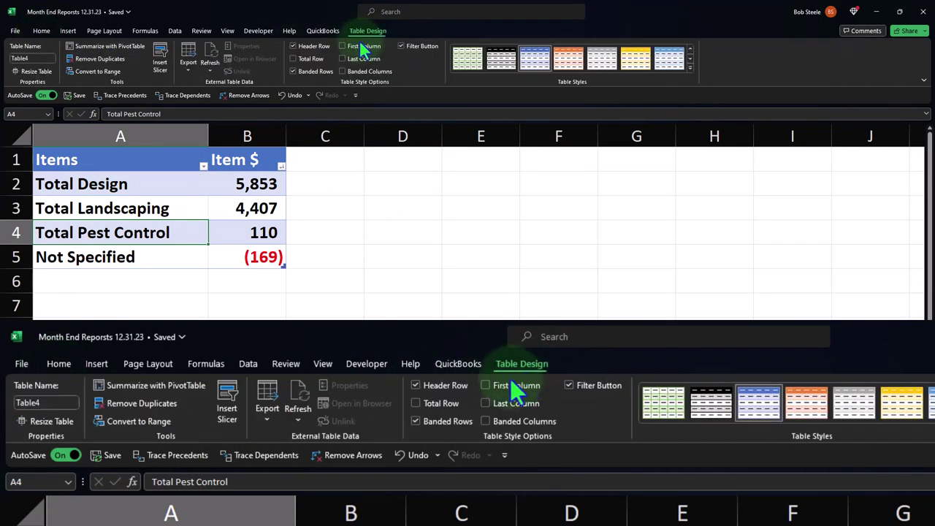
click(293, 58)
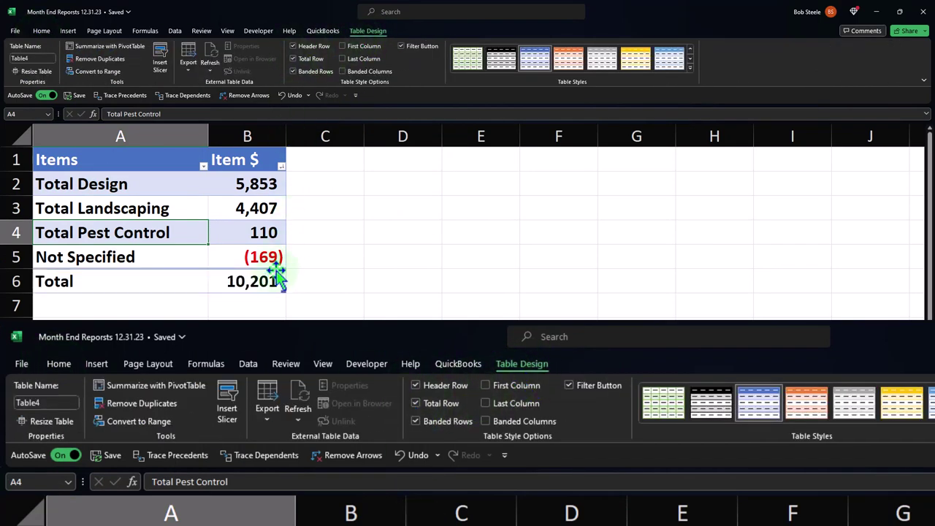
click(325, 165)
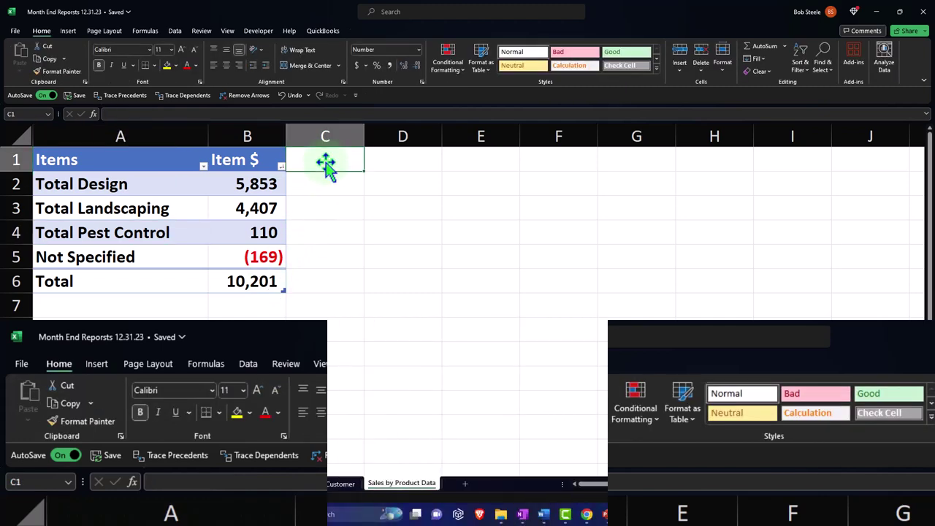
Step: Add a % of Total column dividing each Item $ by the Item $ total
text(% of Total)
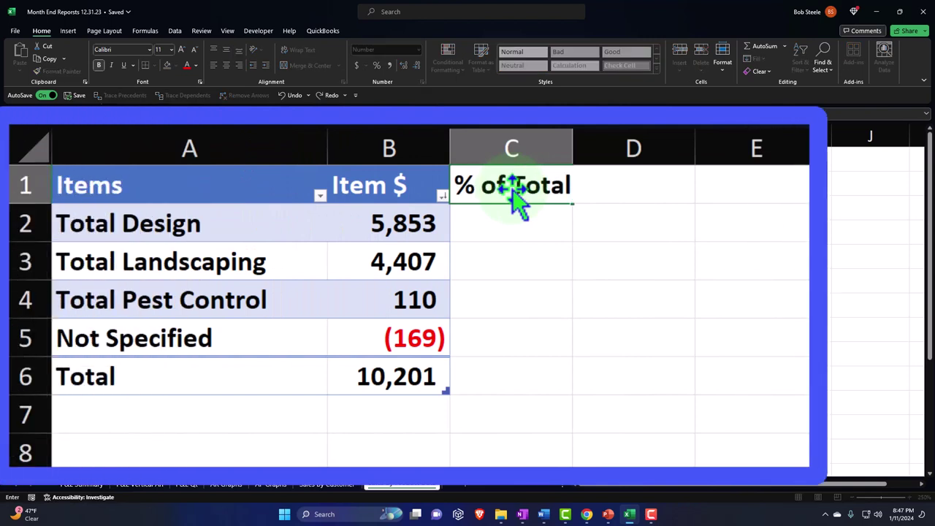
key(Return)
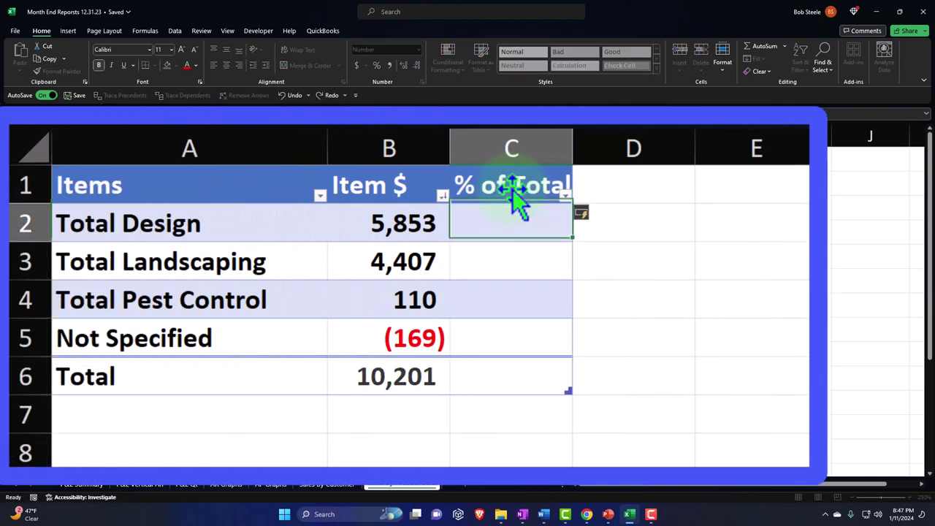
text(=)
key(Left)
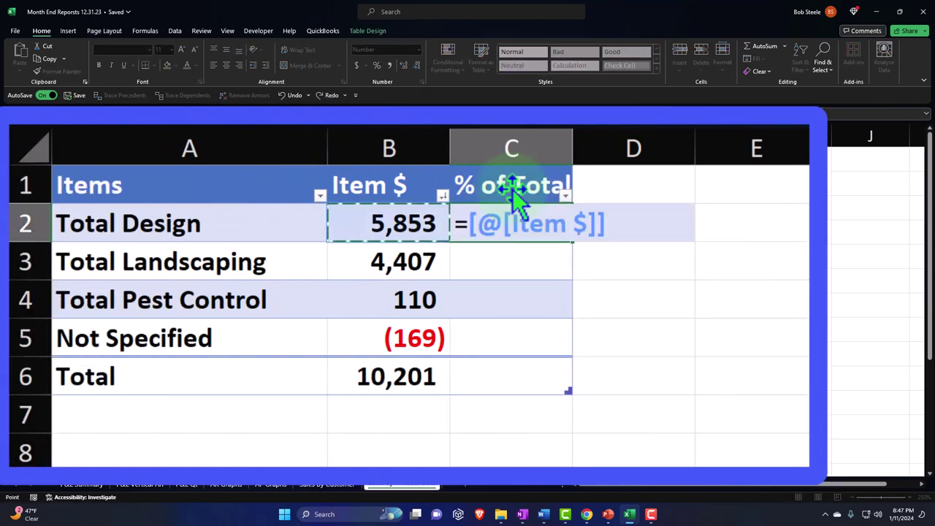
text(/)
key(Down)
key(Down)
key(Down)
key(Down)
key(Left)
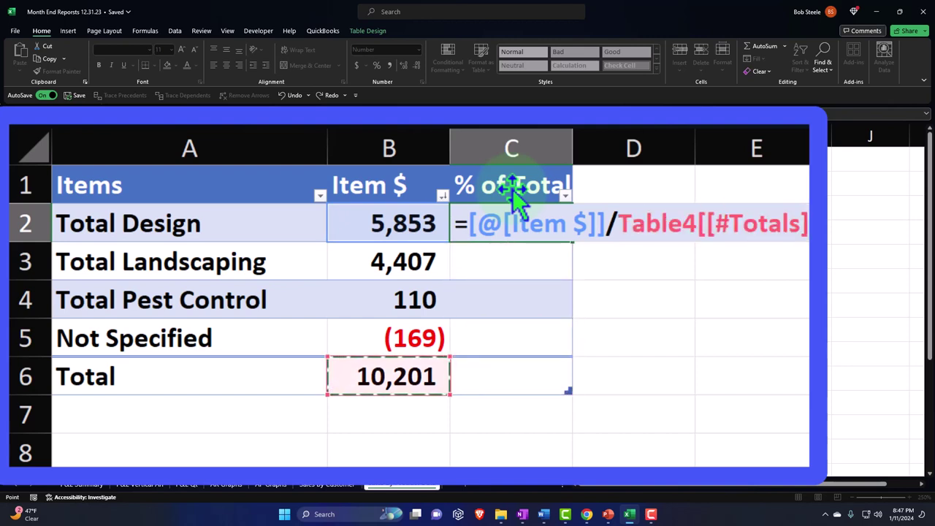
key(Return)
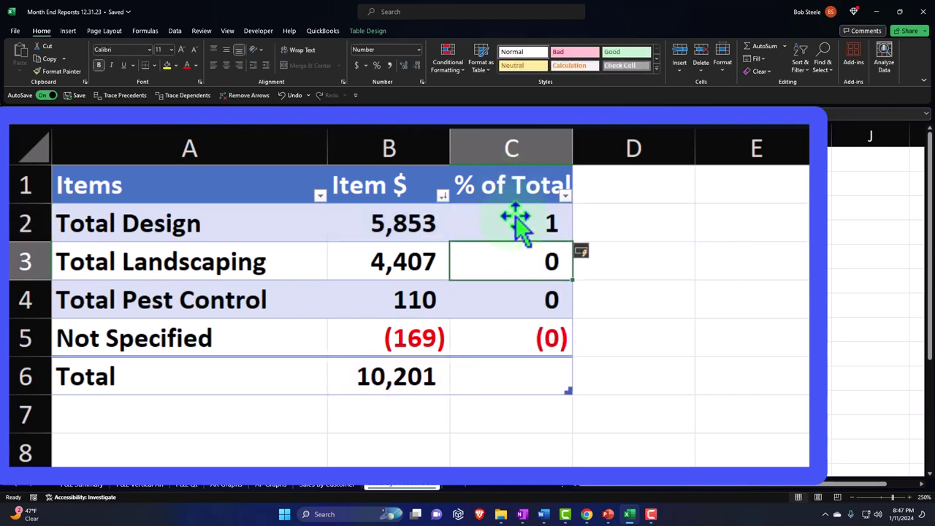
Step: Format C2:C6 as percentages and set the C6 total to Sum, reading 100%
drag(515, 223, 515, 370)
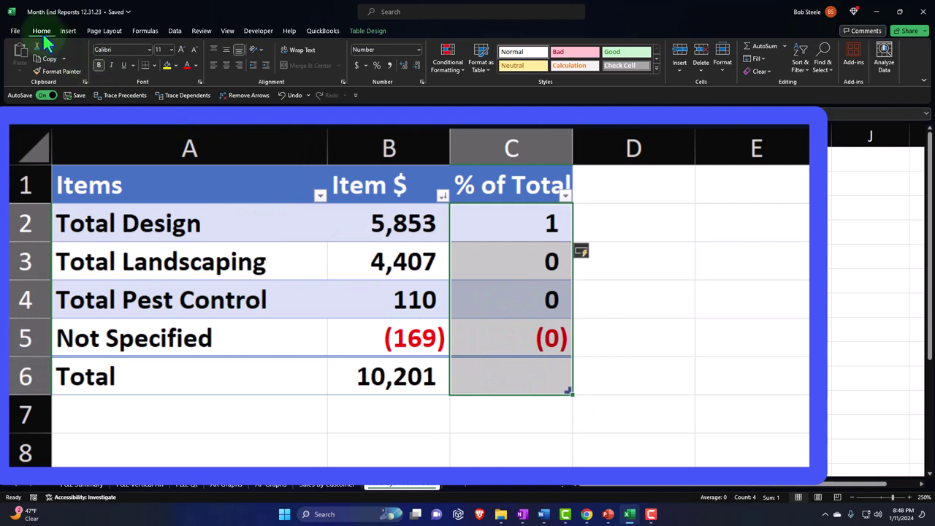
click(376, 65)
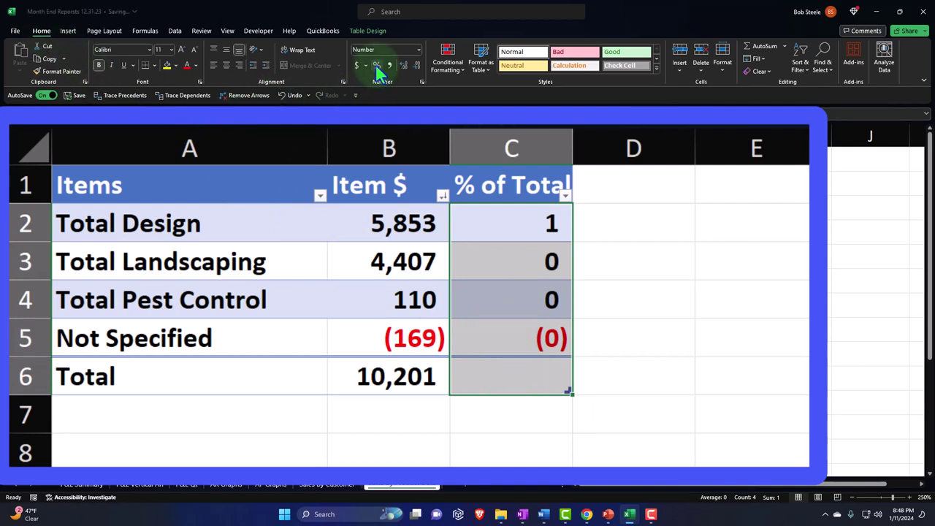
click(535, 375)
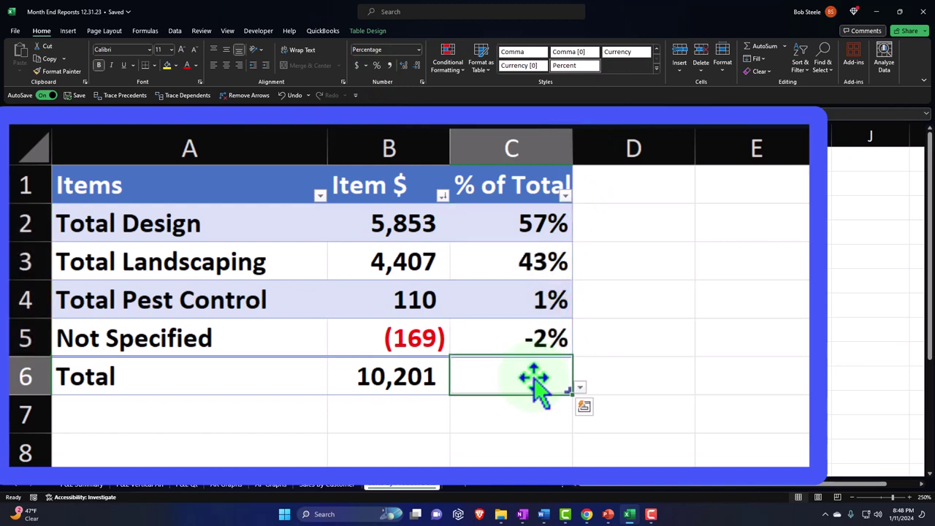
text(=sum)
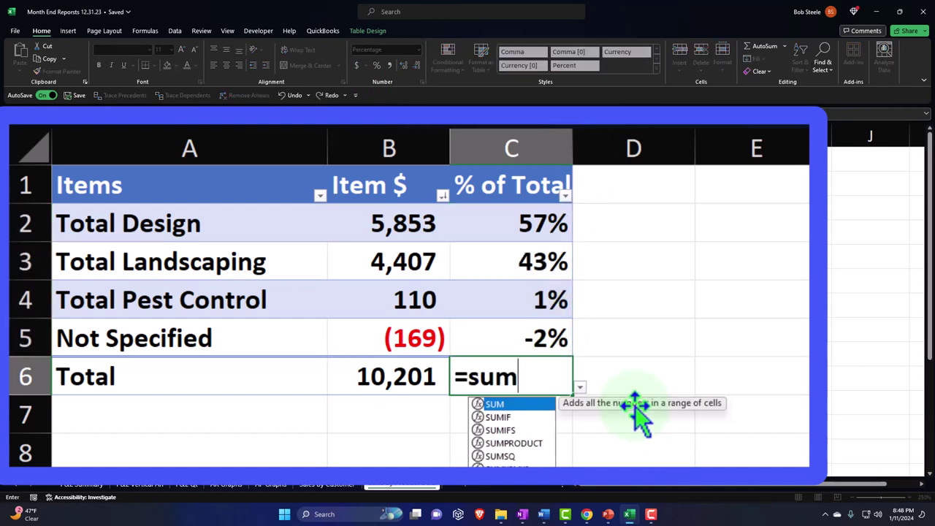
key(ctrl+Return)
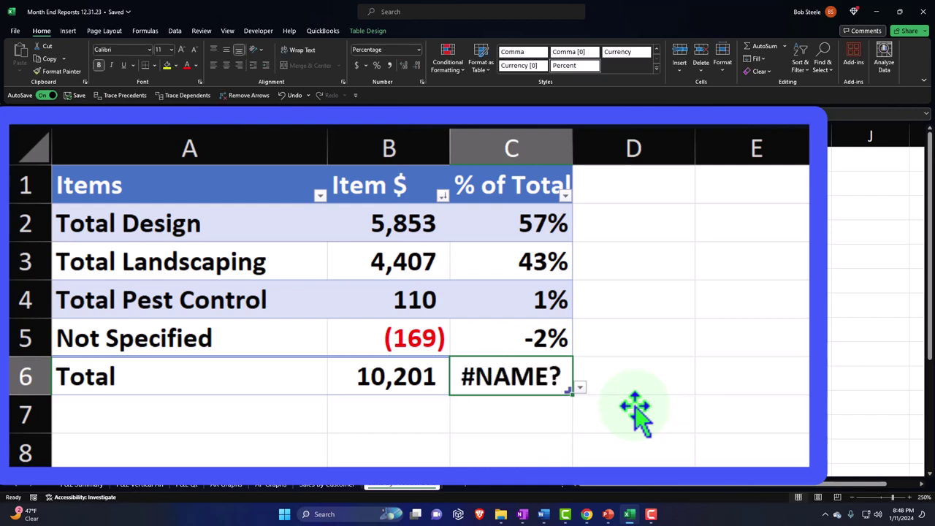
click(580, 387)
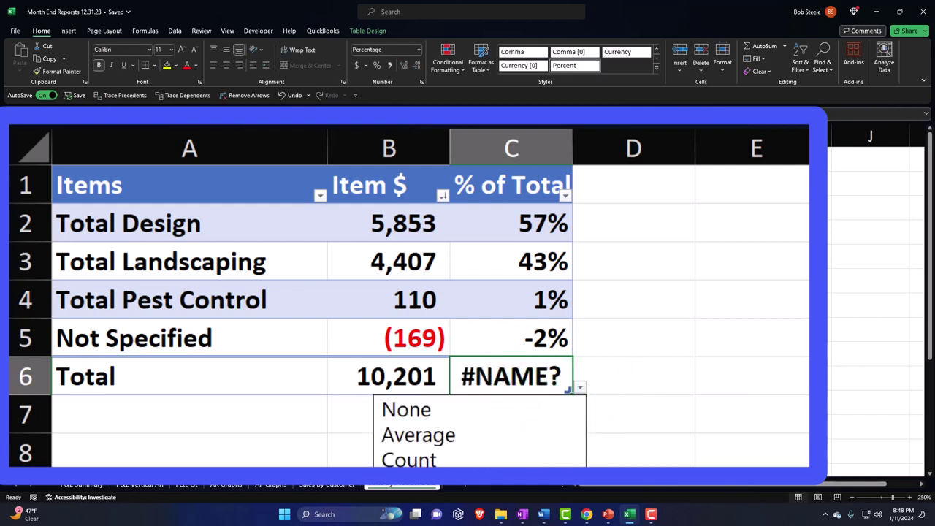
key(Down)
key(Down)
key(Down)
key(Down)
key(Down)
key(Down)
key(Return)
key(Down)
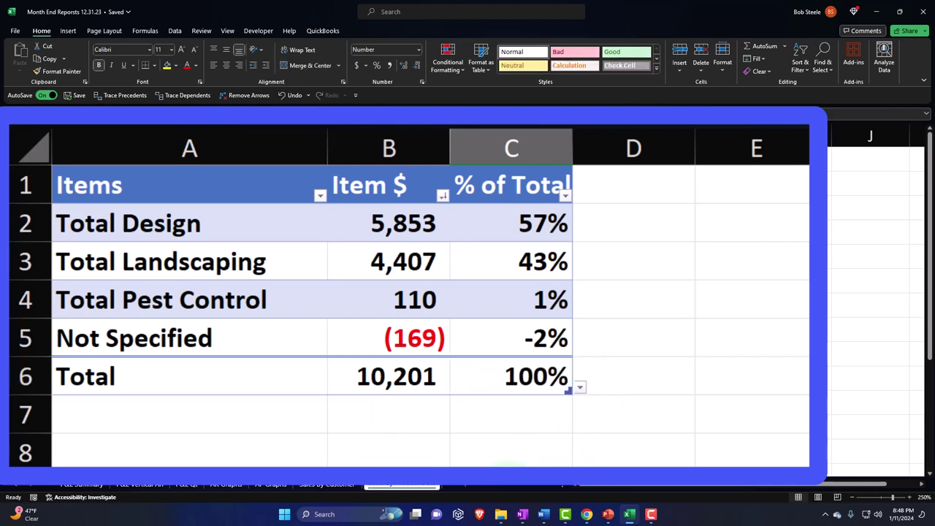
drag(186, 188, 361, 329)
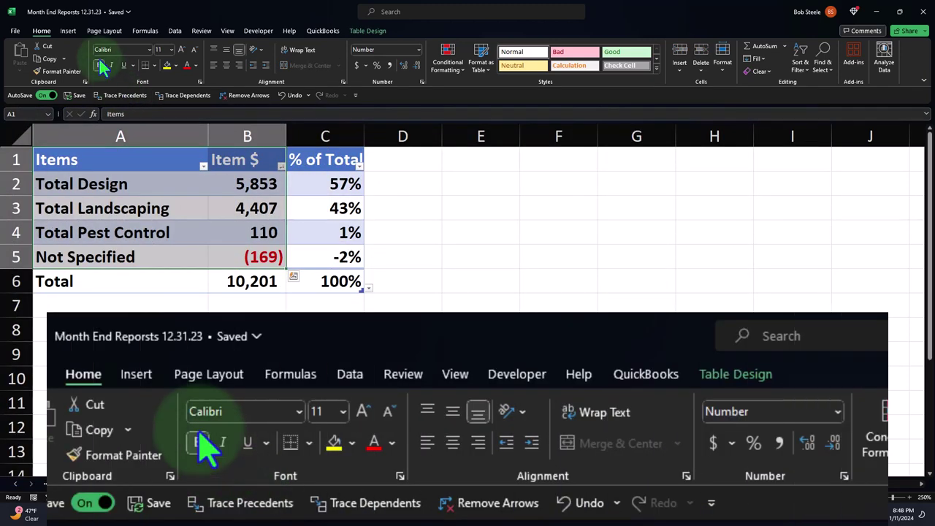
Step: Insert a doughnut chart of Item $ sales and place its legend on the right
click(69, 32)
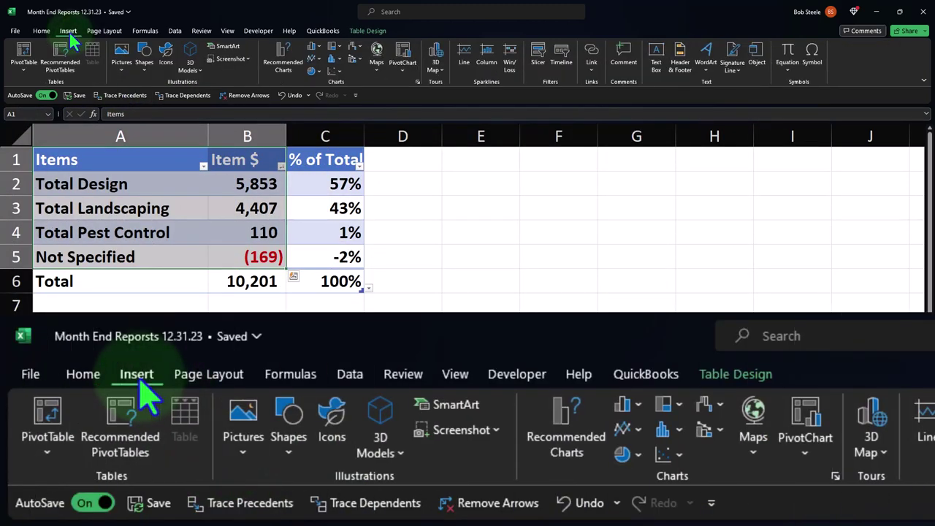
click(314, 71)
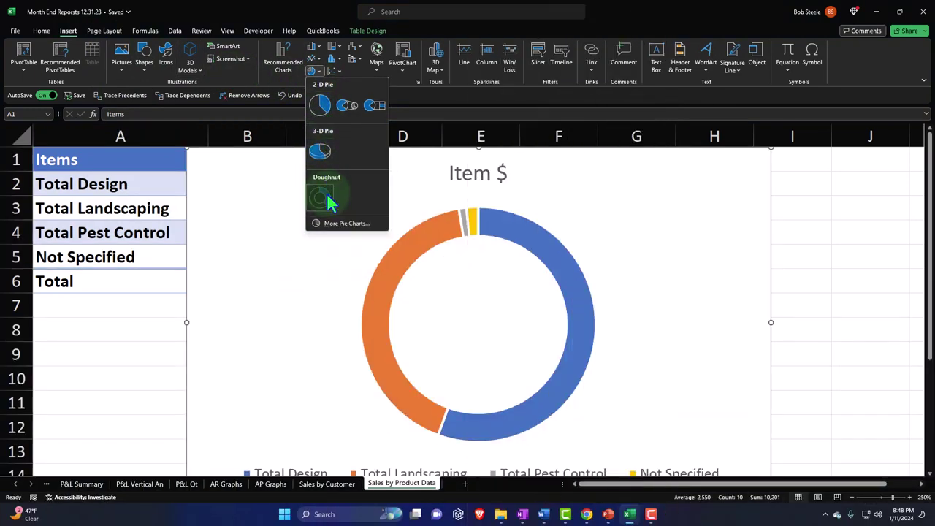
click(327, 197)
drag(187, 148, 396, 188)
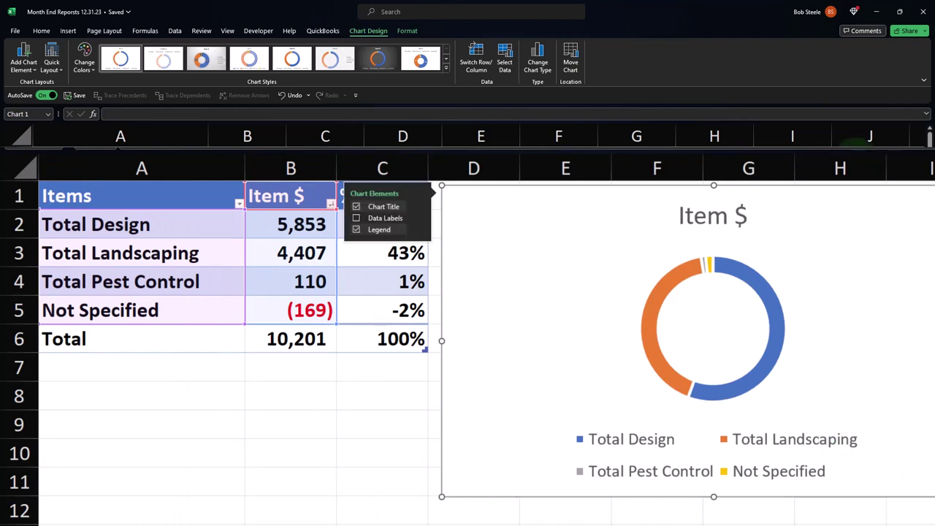
click(421, 231)
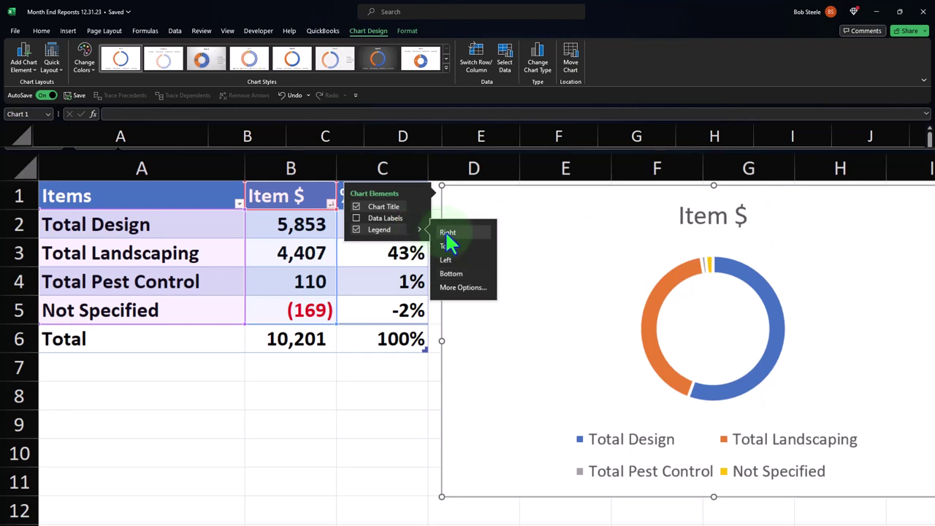
click(446, 234)
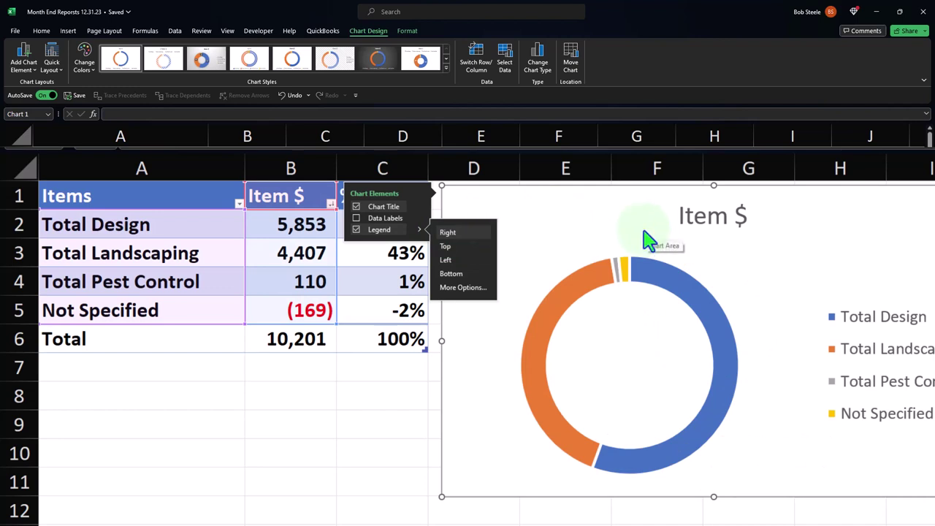
Step: Add data labels to the doughnut showing percentages only, without dollar values
click(356, 218)
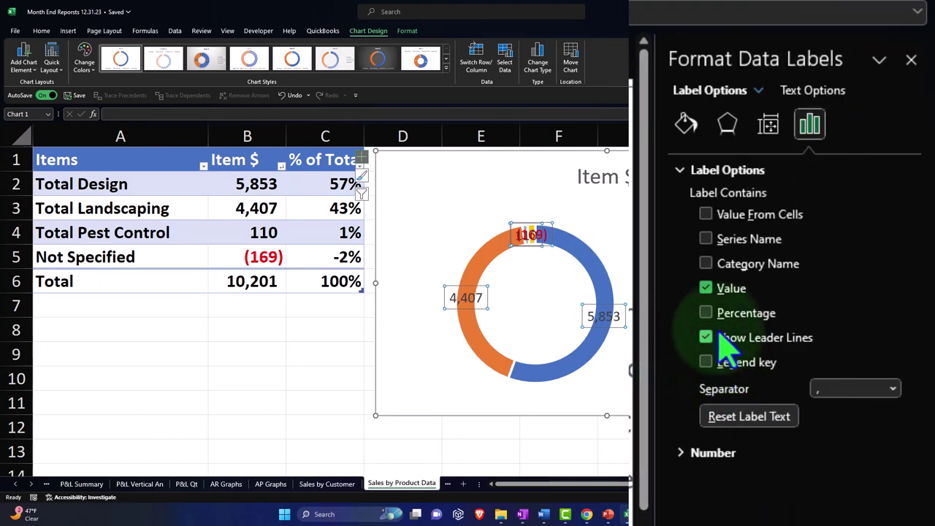
click(705, 313)
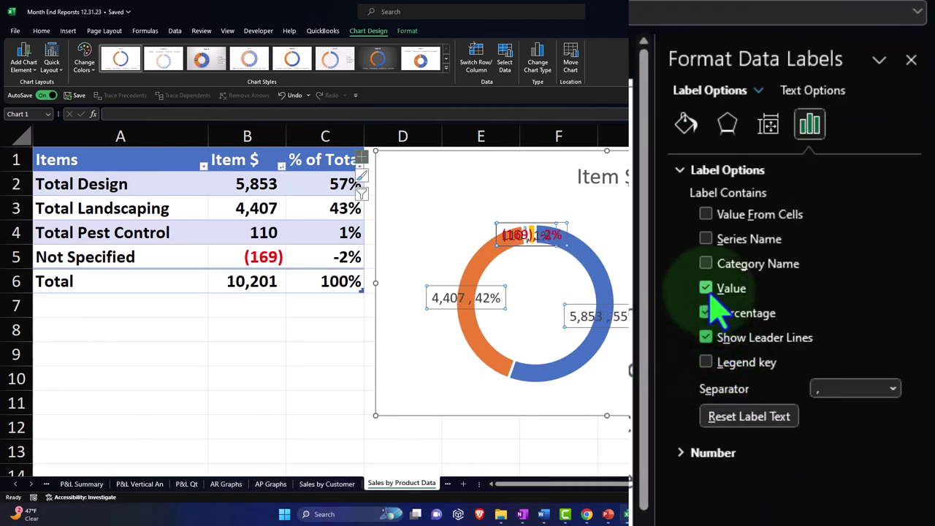
click(705, 289)
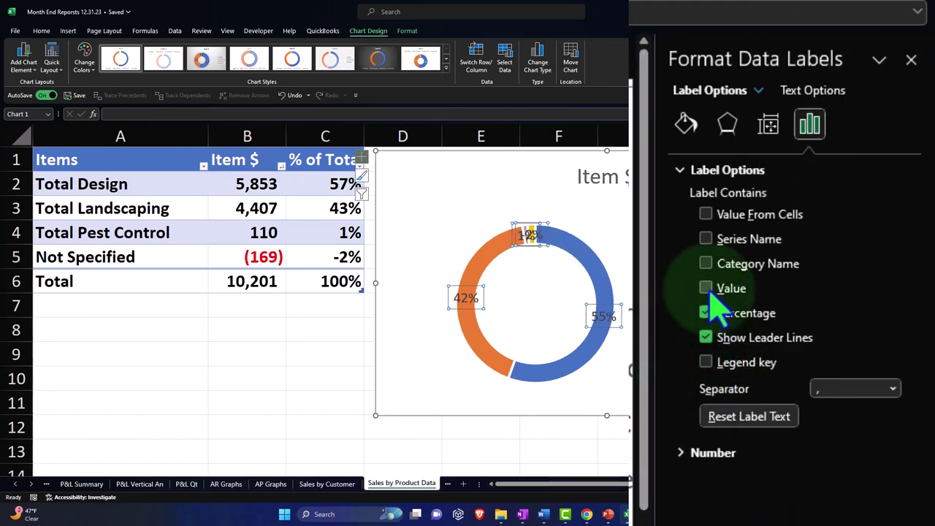
click(911, 60)
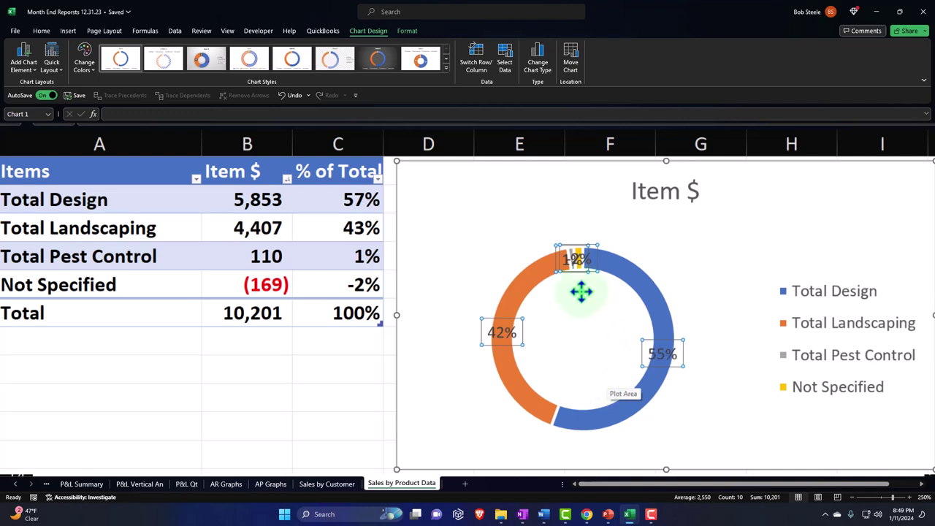
Step: Move the 1% and -2% labels apart, side by side above the ring's top gap
click(530, 269)
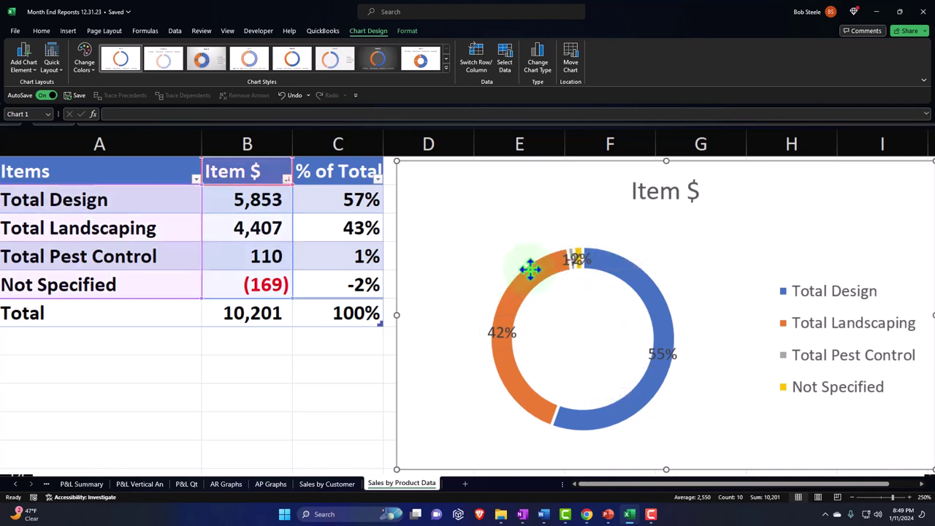
click(563, 261)
drag(556, 256, 518, 221)
click(569, 262)
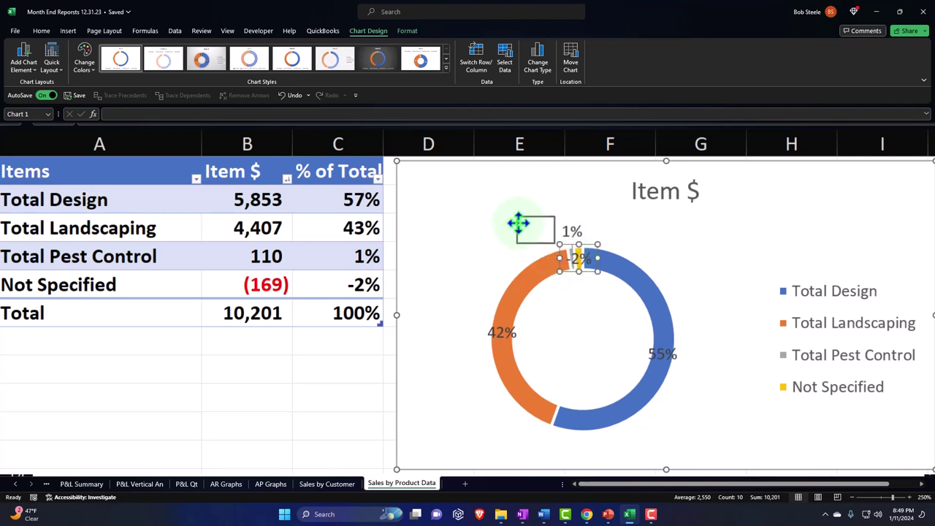
click(576, 230)
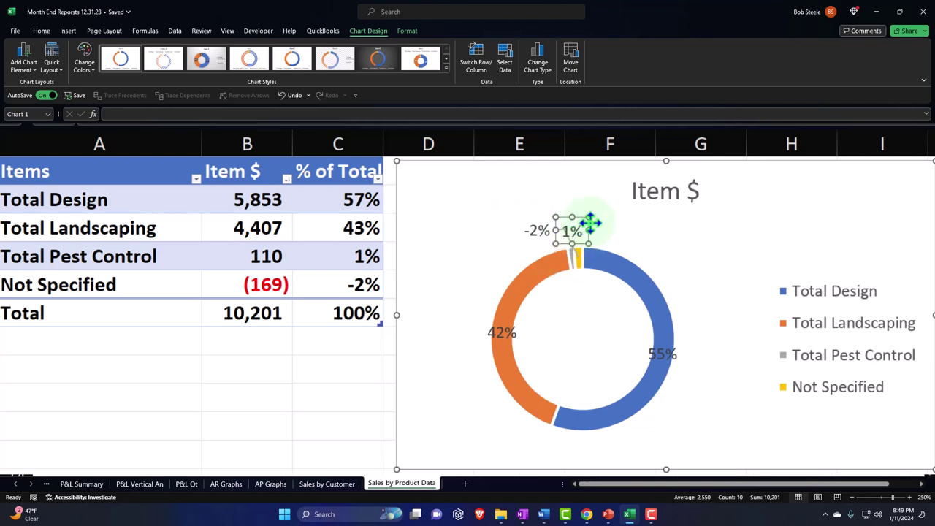
drag(591, 223, 404, 233)
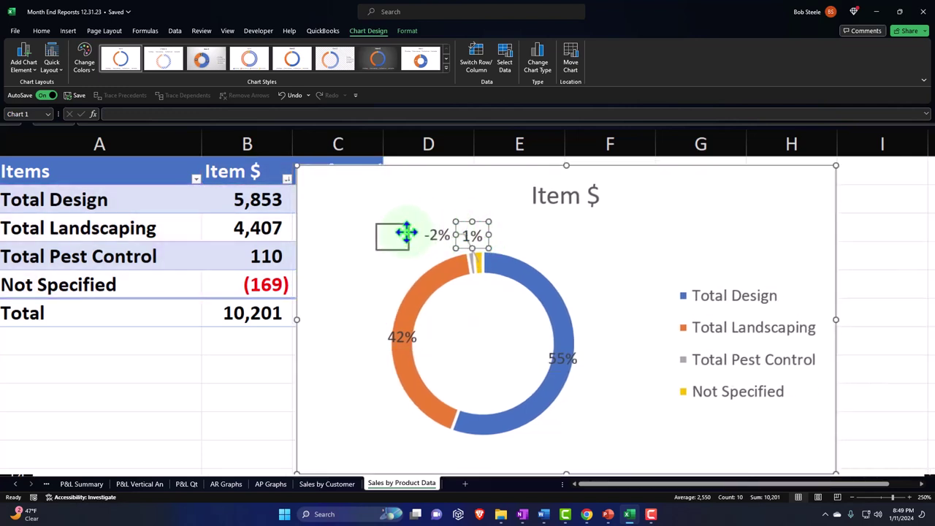
click(448, 234)
drag(458, 226, 513, 225)
click(393, 235)
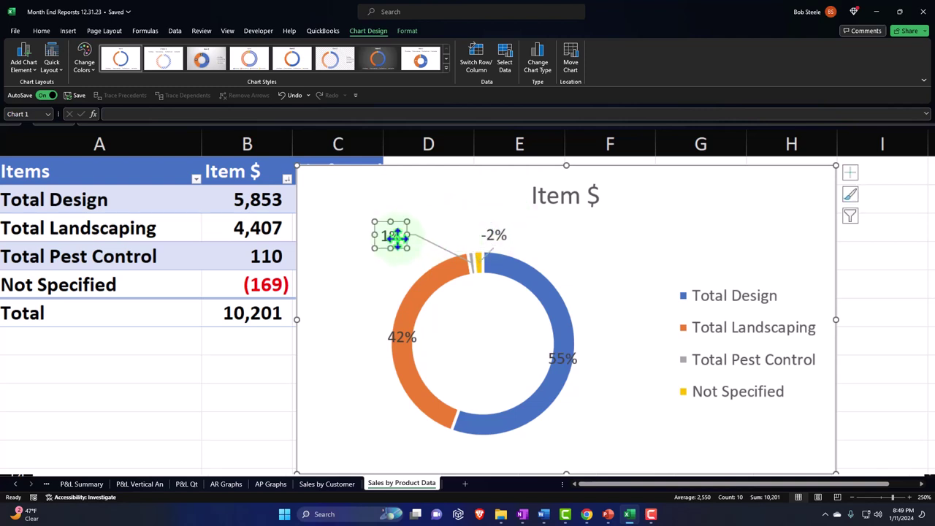
drag(407, 229, 463, 226)
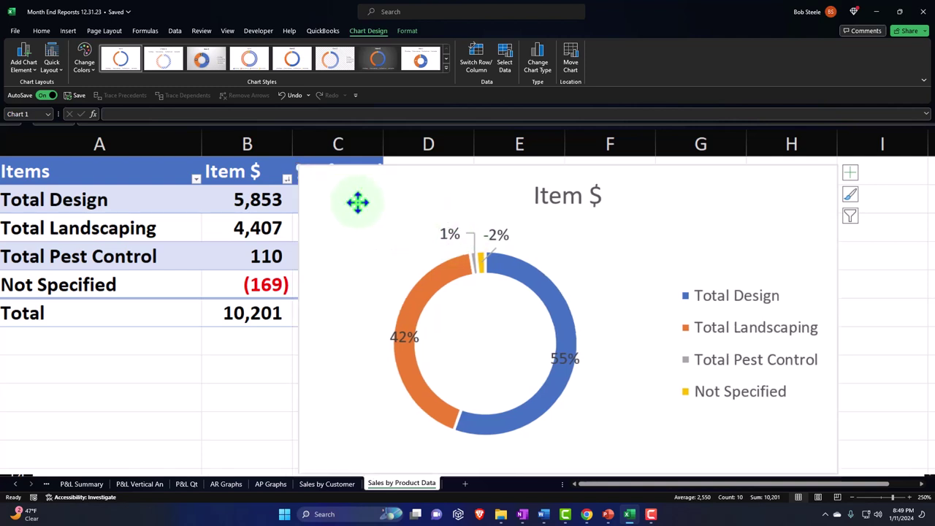
drag(357, 202, 440, 202)
Step: Move the 55% label right and the 42% label left, outside the ring
click(662, 362)
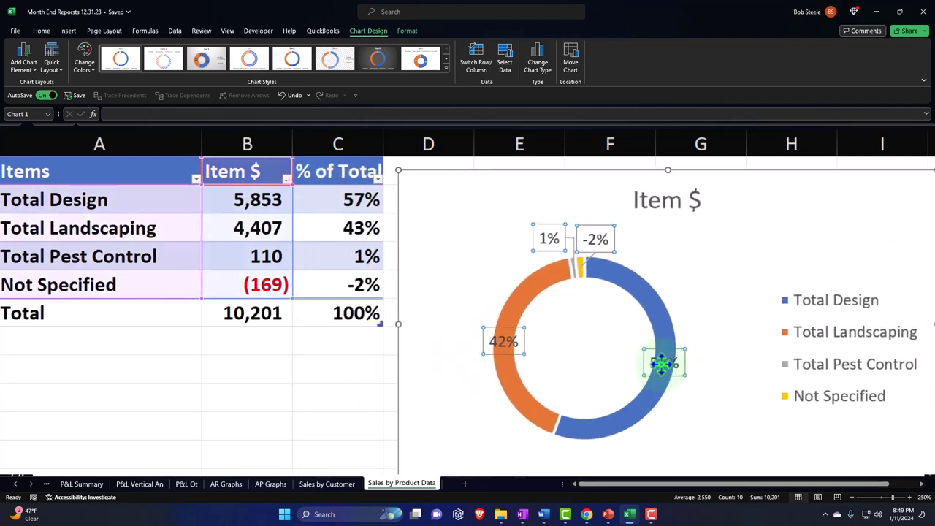
click(663, 367)
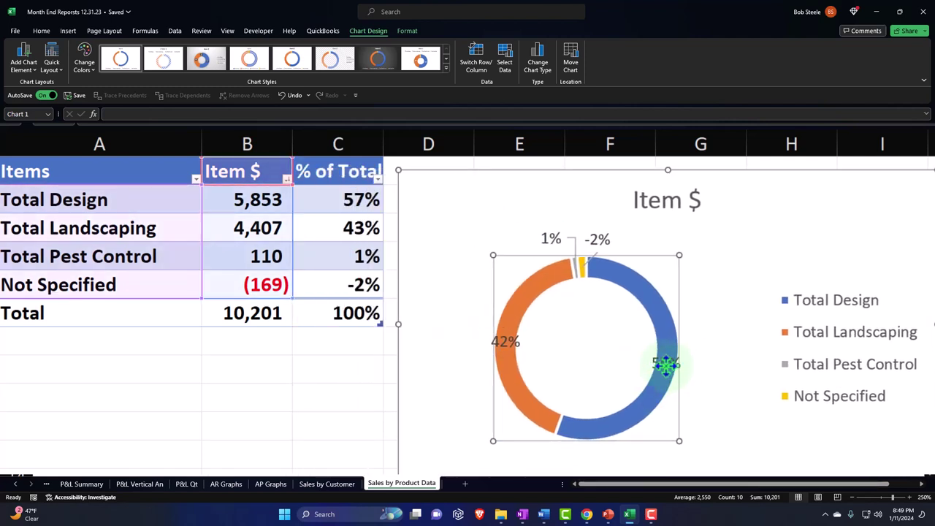
click(678, 361)
click(287, 96)
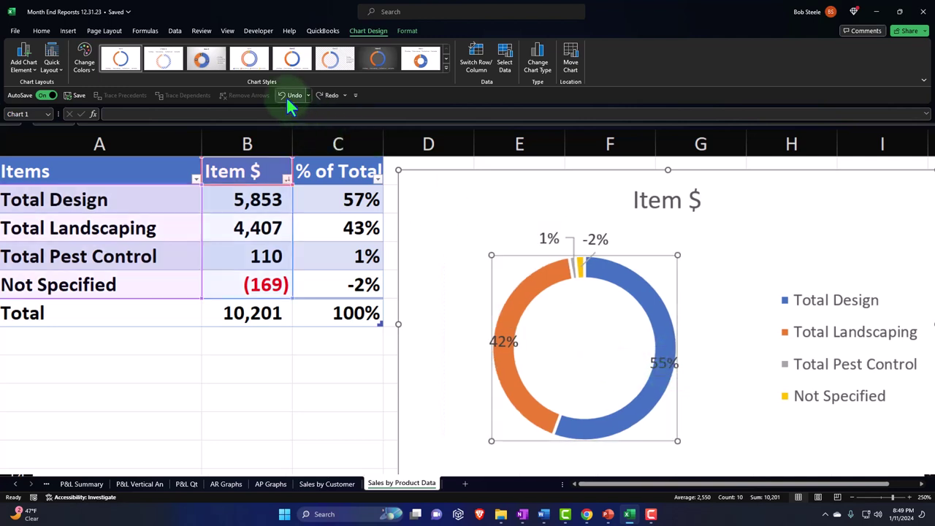
click(664, 355)
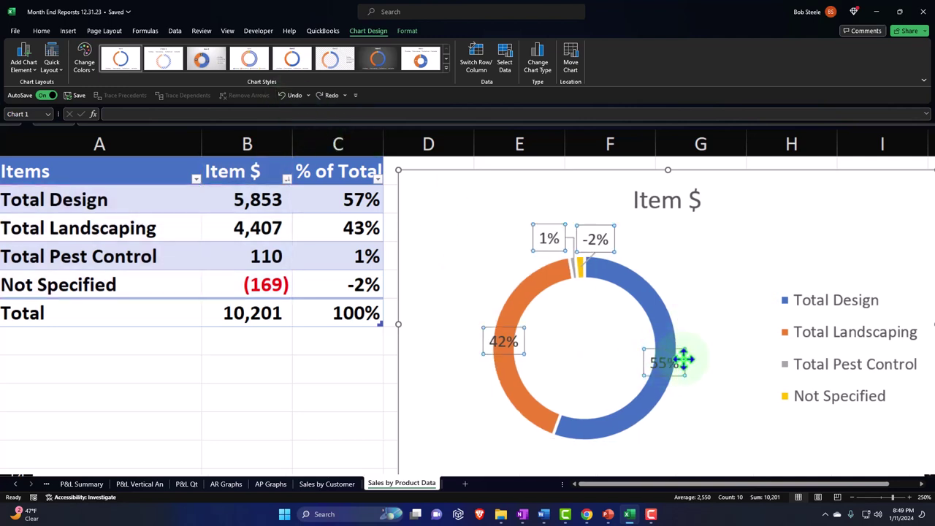
click(685, 359)
drag(685, 358, 727, 358)
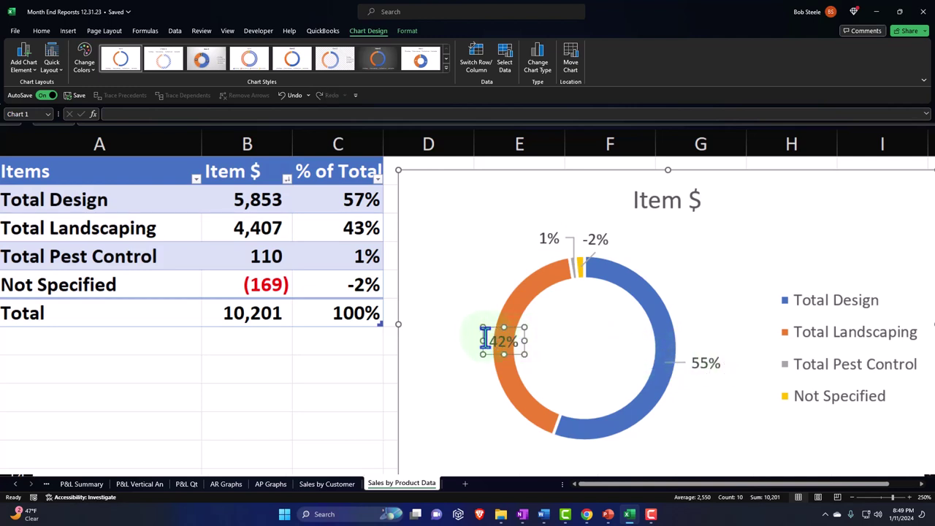
drag(482, 335, 436, 337)
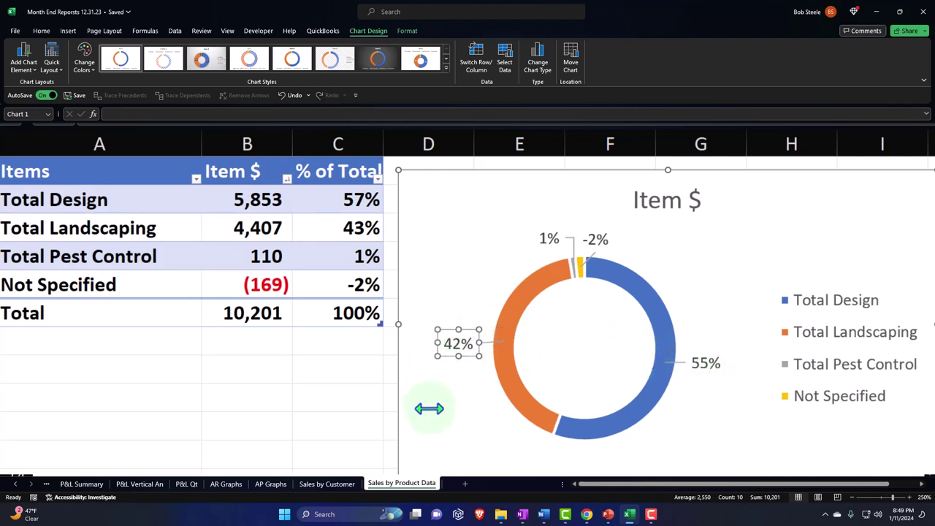
click(449, 341)
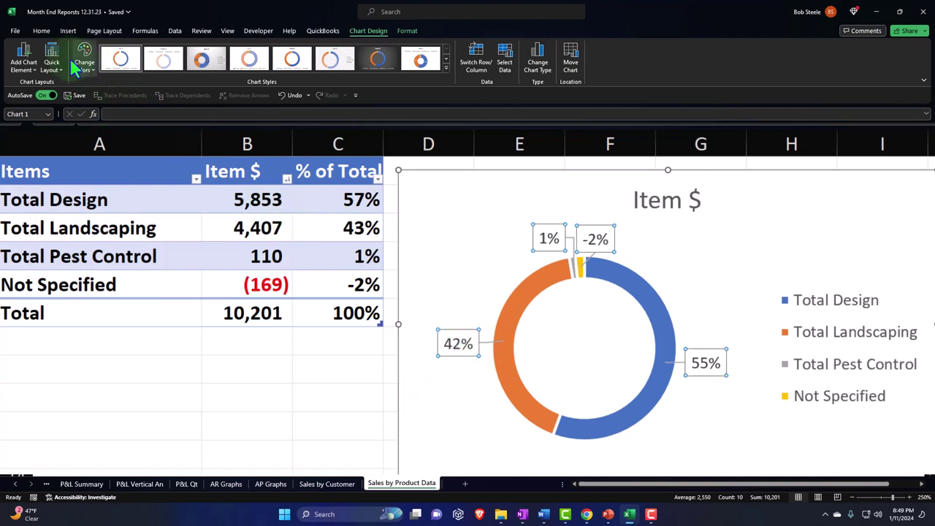
Step: Bold the data labels, then select A1:A5 together with C1:C5
click(41, 32)
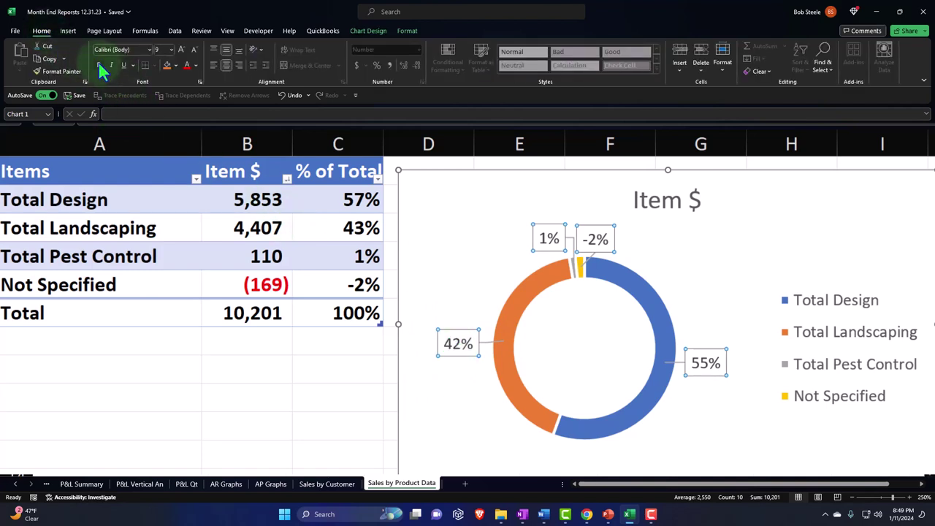
click(191, 394)
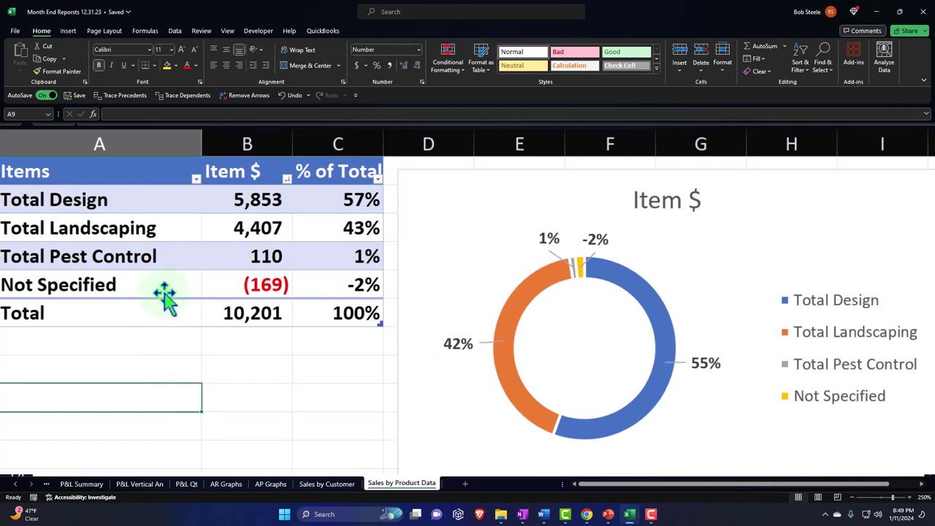
drag(110, 178, 104, 285)
drag(317, 179, 324, 285)
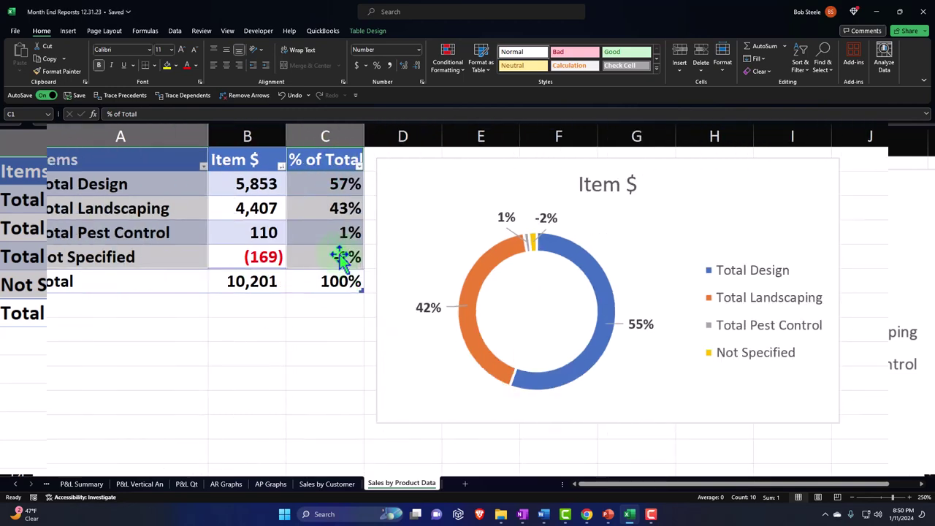
click(68, 31)
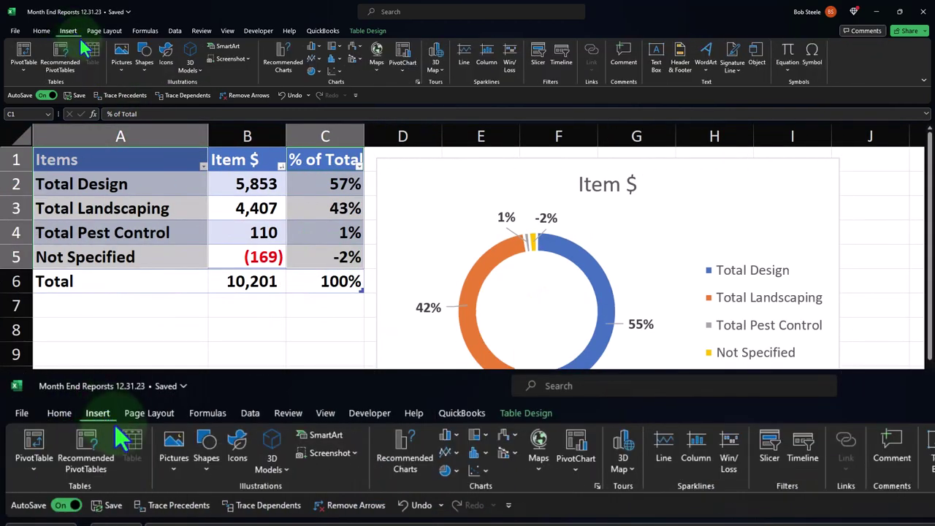
click(311, 71)
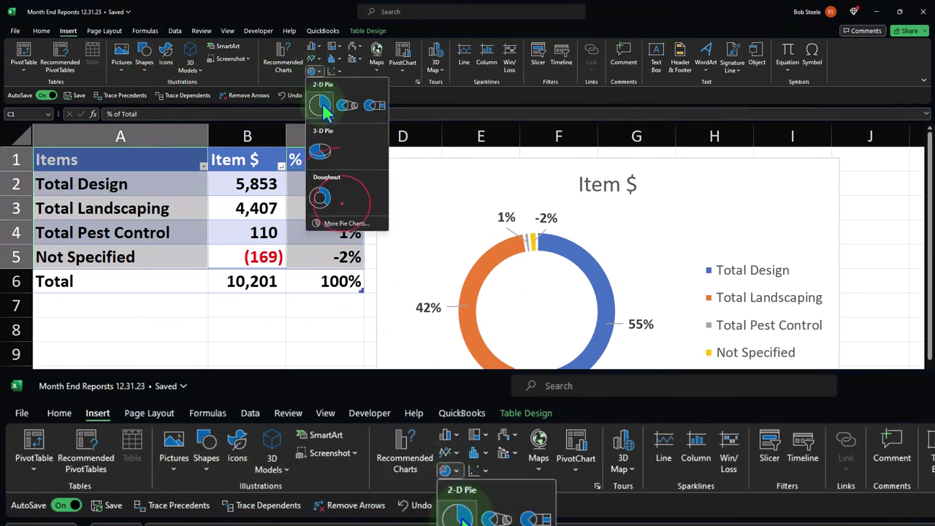
click(322, 197)
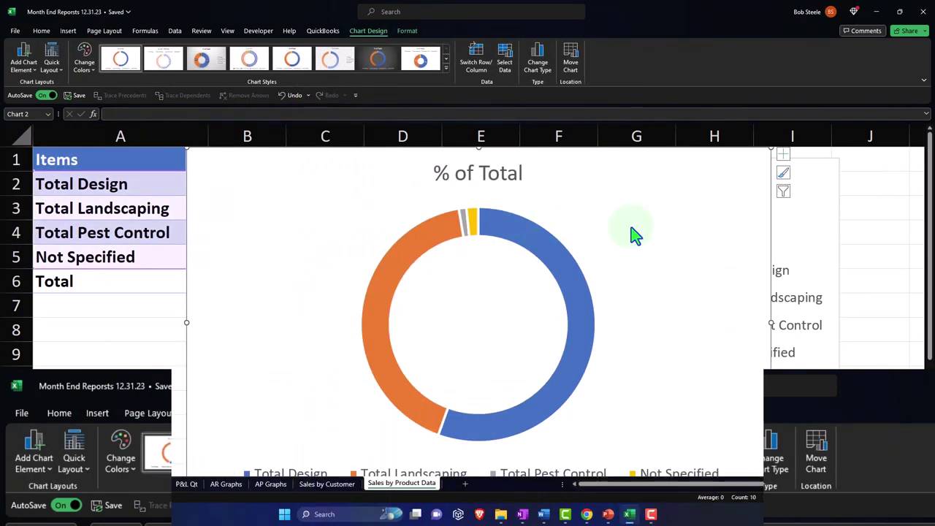
click(782, 156)
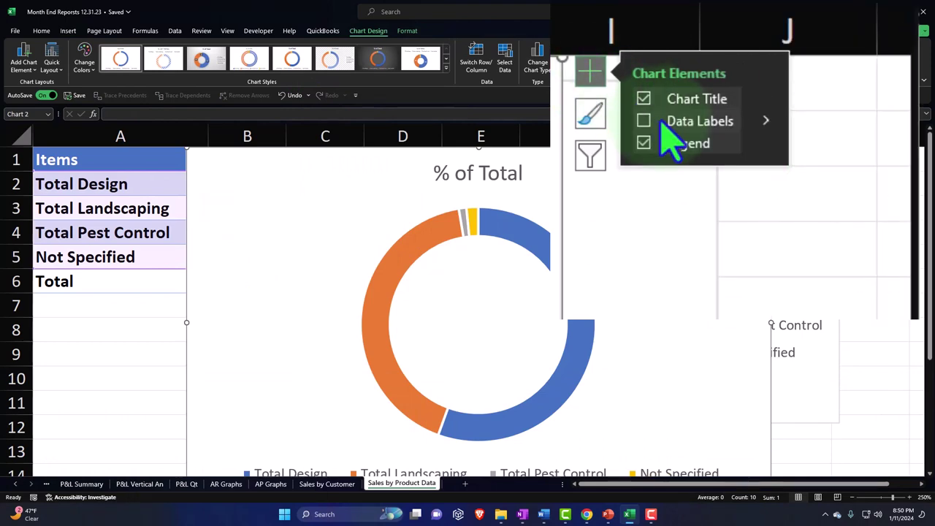
click(807, 179)
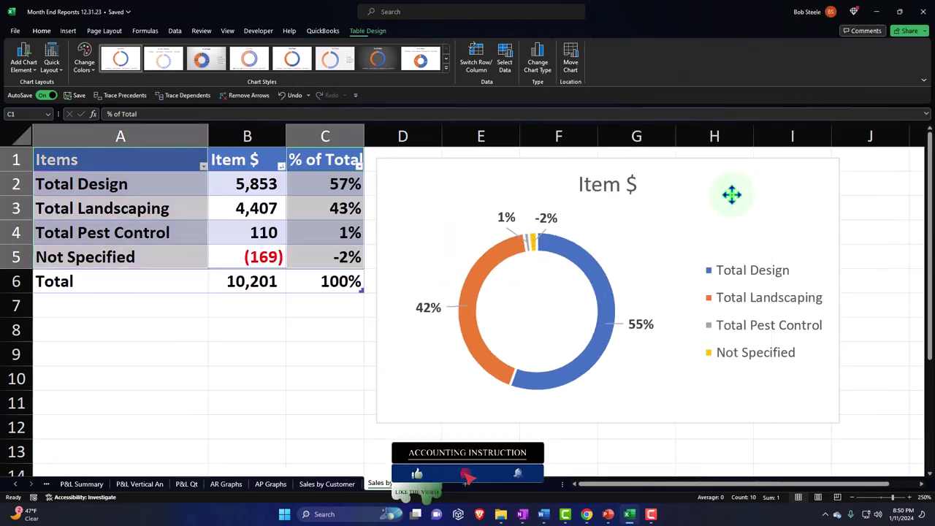
click(328, 356)
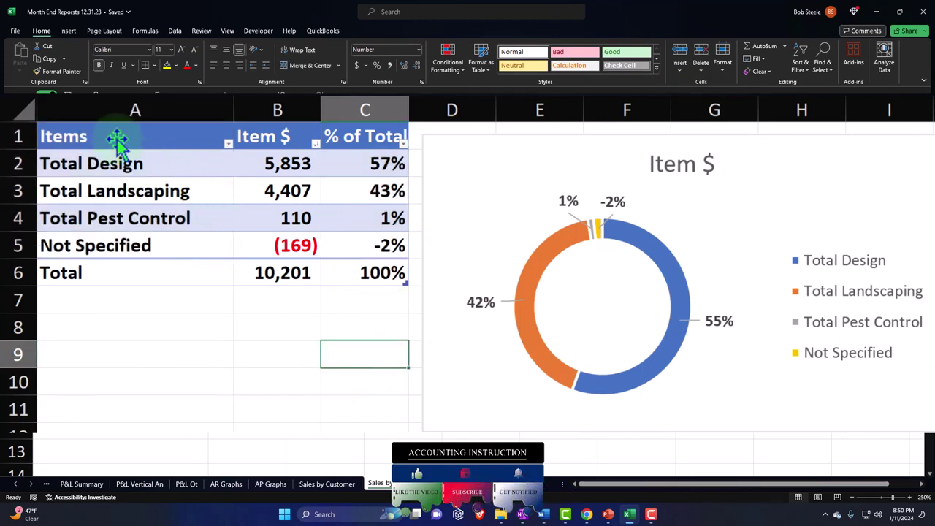
Step: Select the item sales range A1:B5 and browse the recommended and column/bar chart types
drag(117, 139, 262, 241)
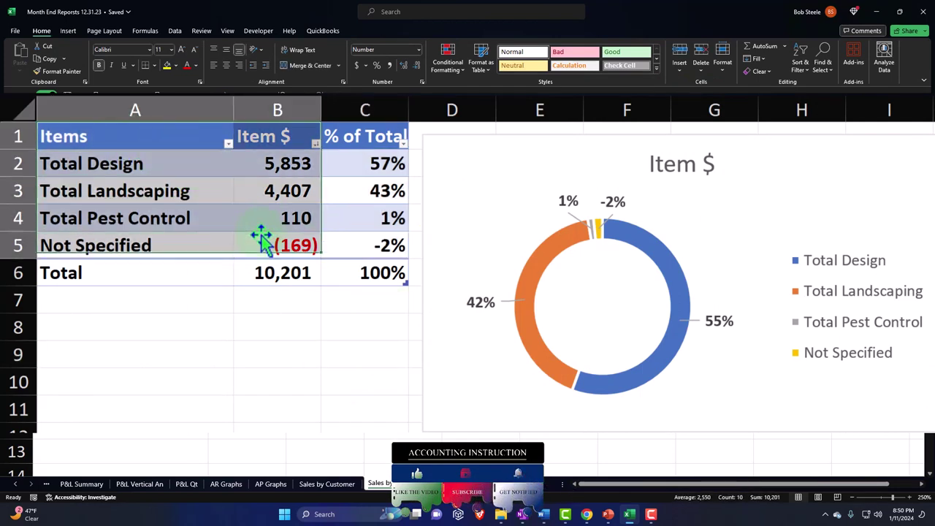
click(67, 32)
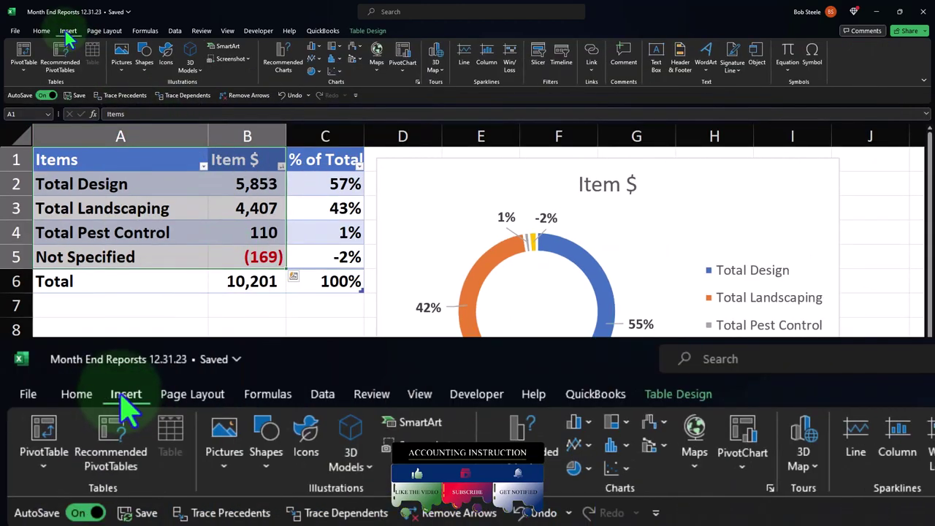
click(311, 48)
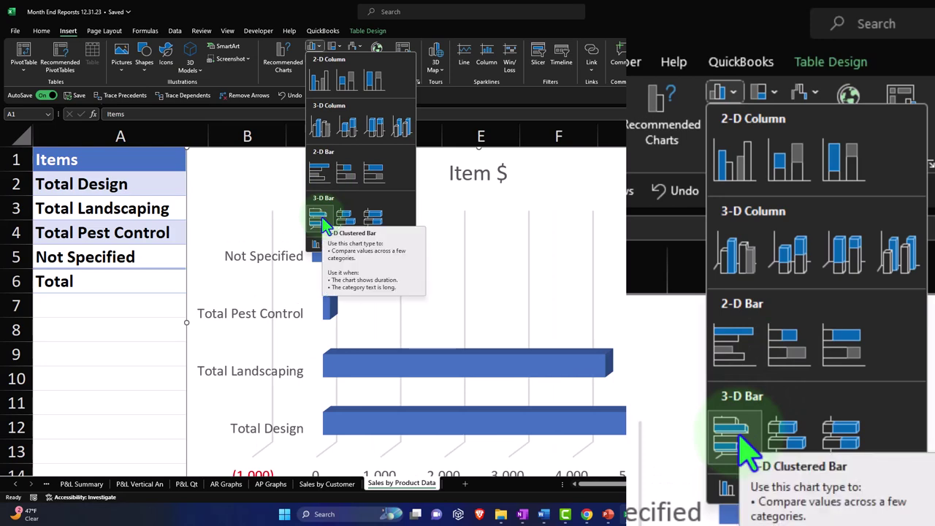
click(286, 63)
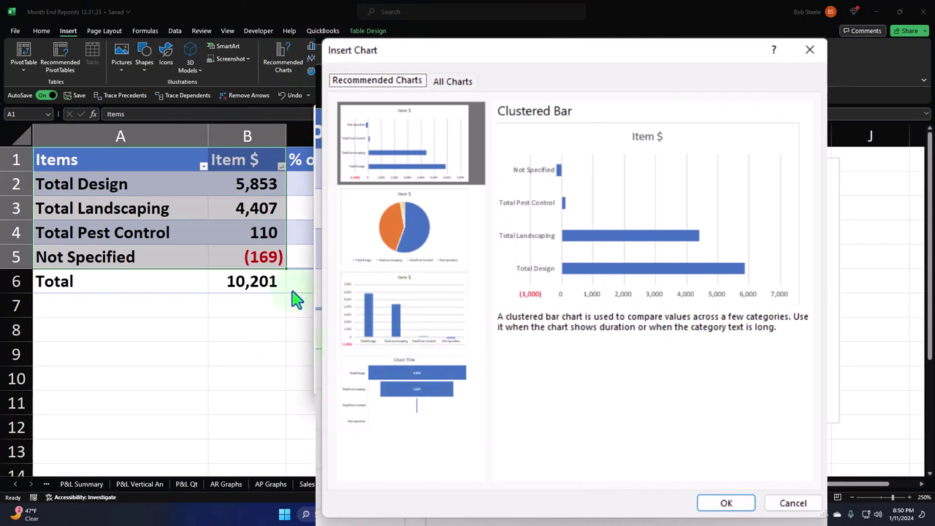
click(809, 50)
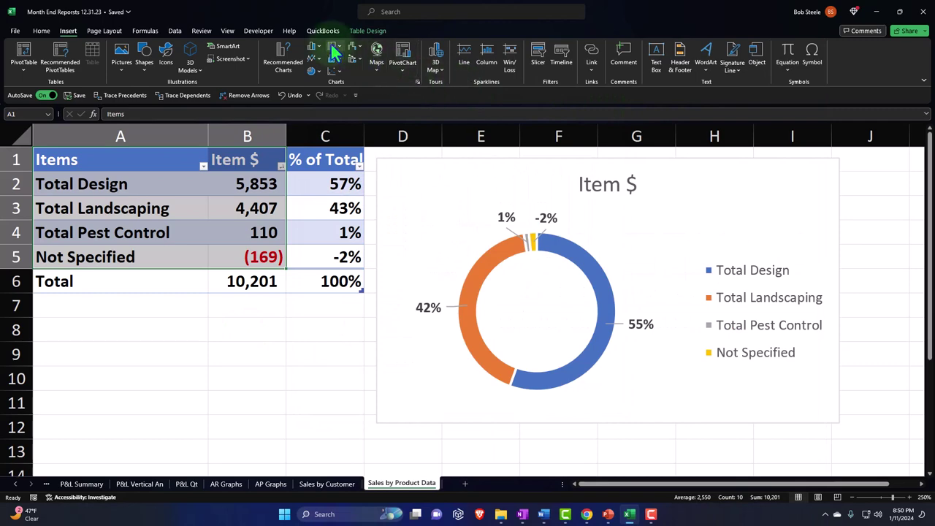
click(317, 45)
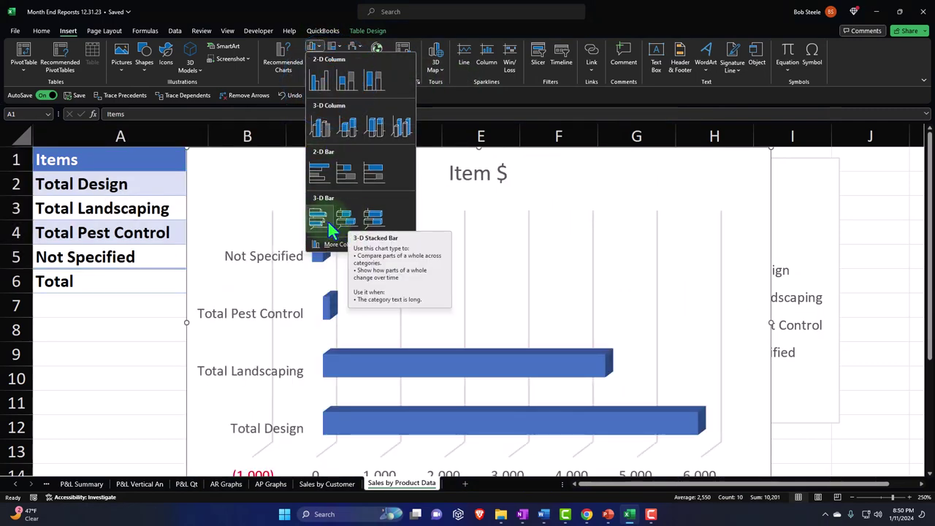
Step: Insert a 3-D bar chart of the item sales and recolour it with an orange palette
click(336, 219)
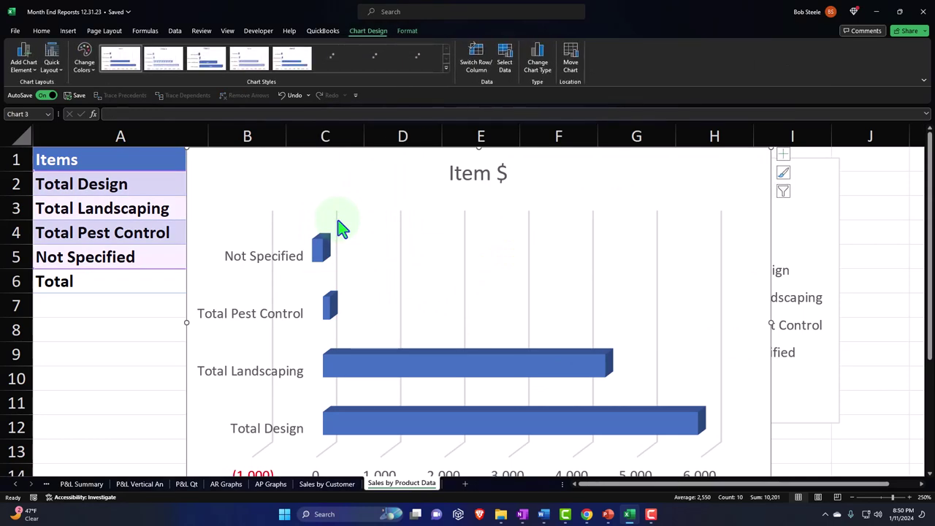
click(84, 60)
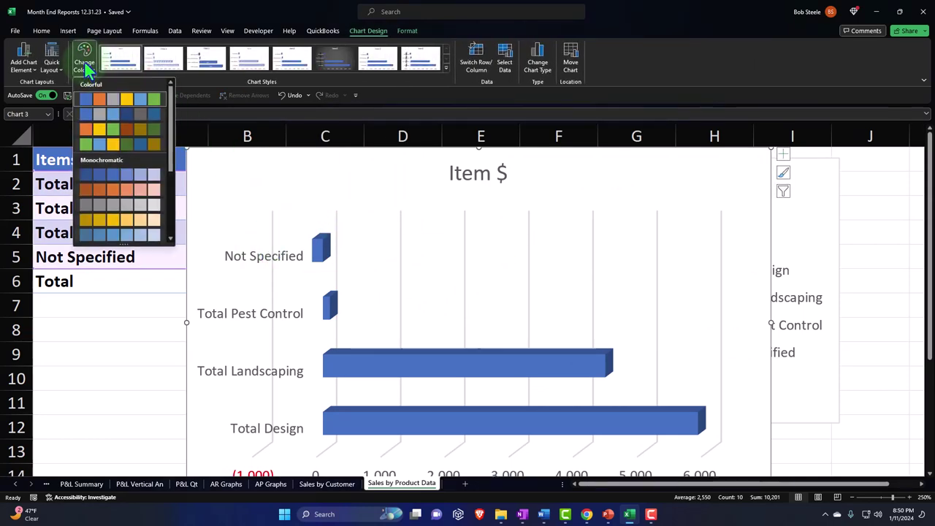
click(102, 131)
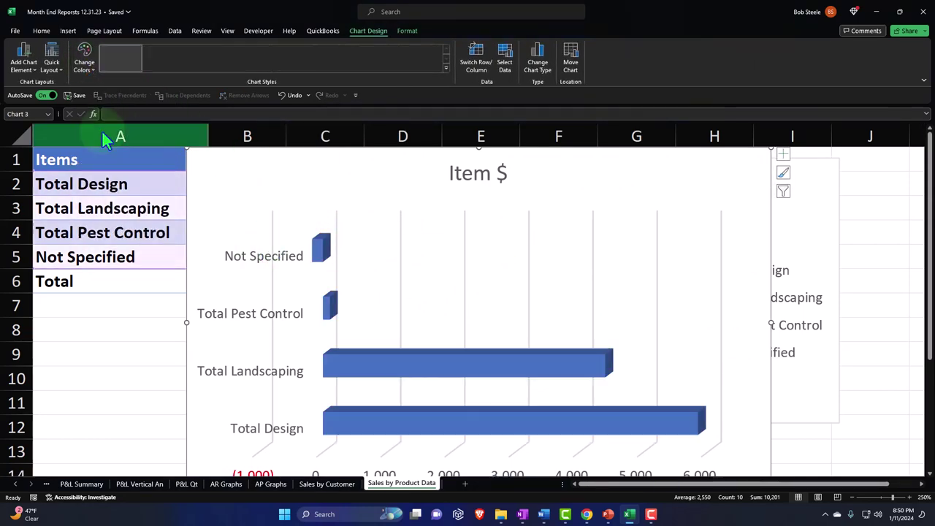
click(149, 378)
Step: Move the 3-D bar chart below the doughnut chart, around row 12
drag(238, 175, 352, 370)
scroll(358, 344, down, 3)
drag(355, 195, 392, 251)
drag(642, 484, 679, 484)
scroll(755, 378, down, 1)
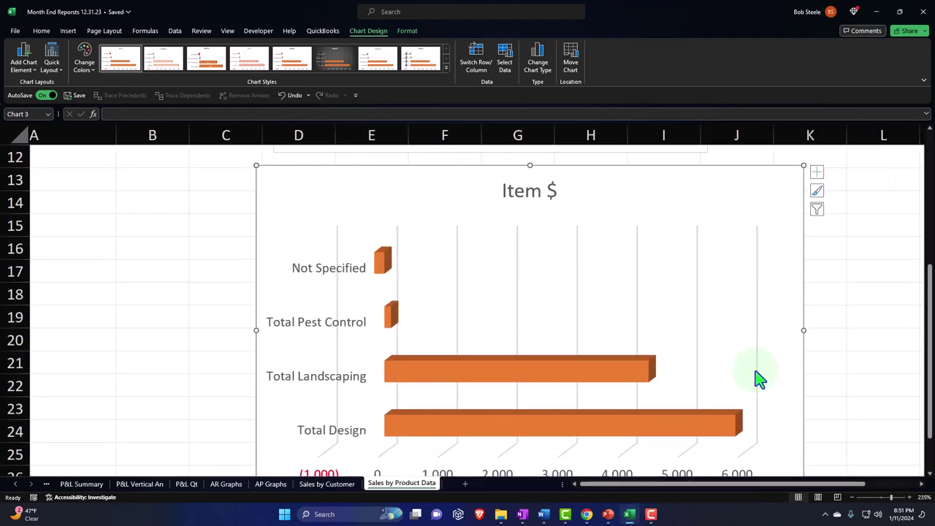
Step: Add data labels to the bar chart showing 5,853, 4,407, 110 and (169)
click(817, 173)
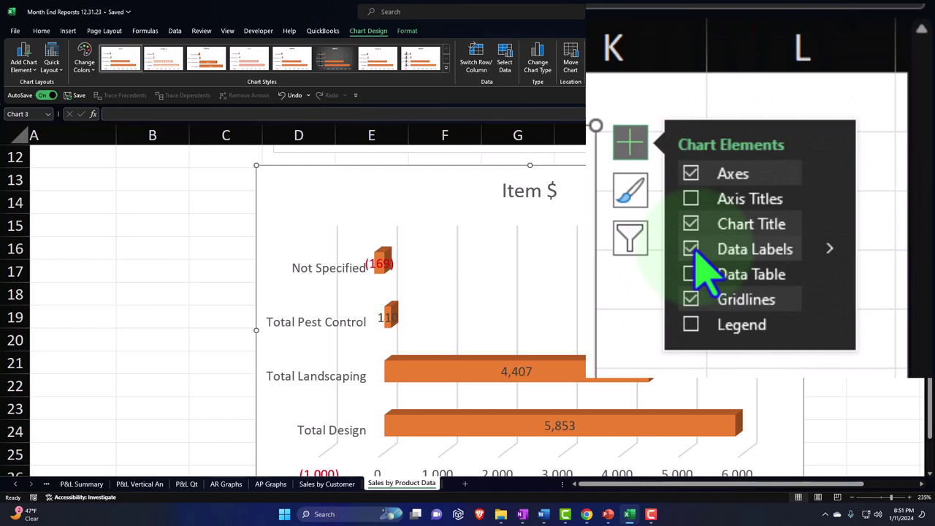
click(168, 252)
scroll(171, 267, down, 3)
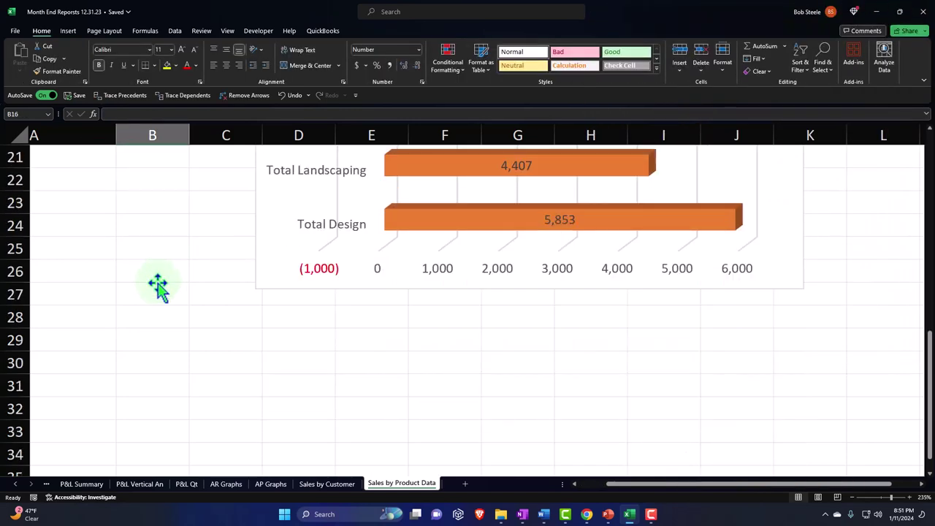
scroll(157, 286, up, 7)
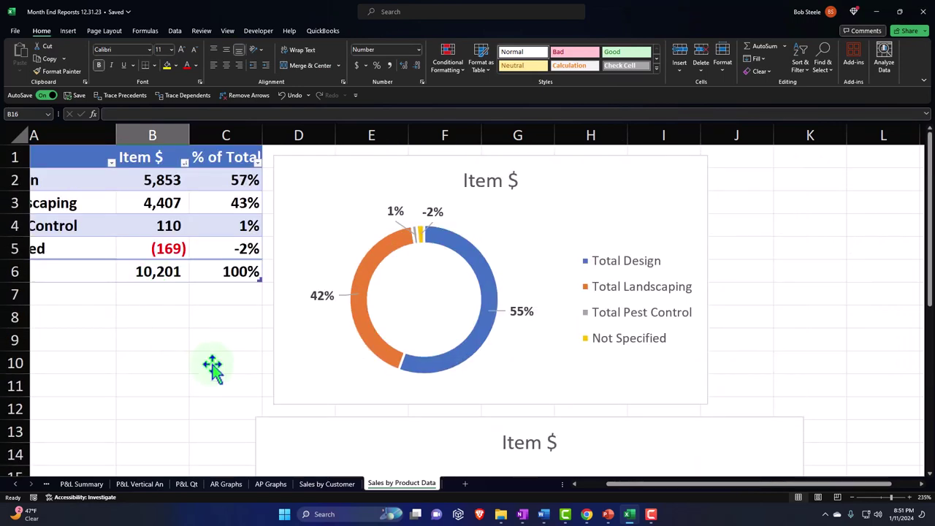
Step: Add a blank worksheet after Sales by Product Data, named Sales by Product
drag(653, 487, 605, 487)
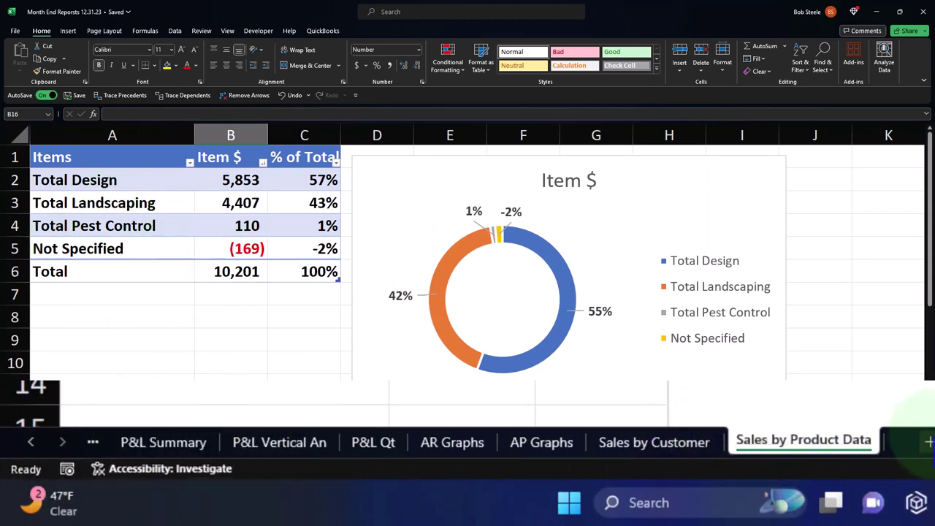
click(929, 441)
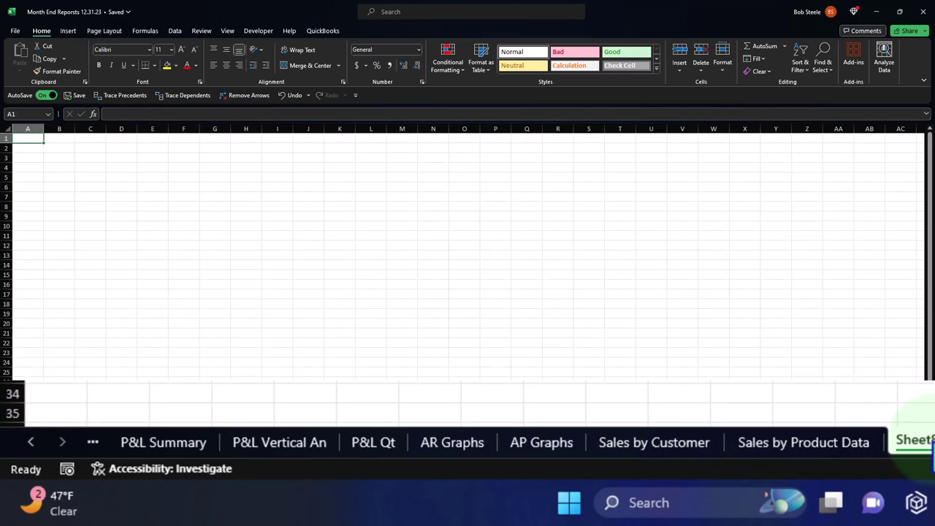
click(819, 442)
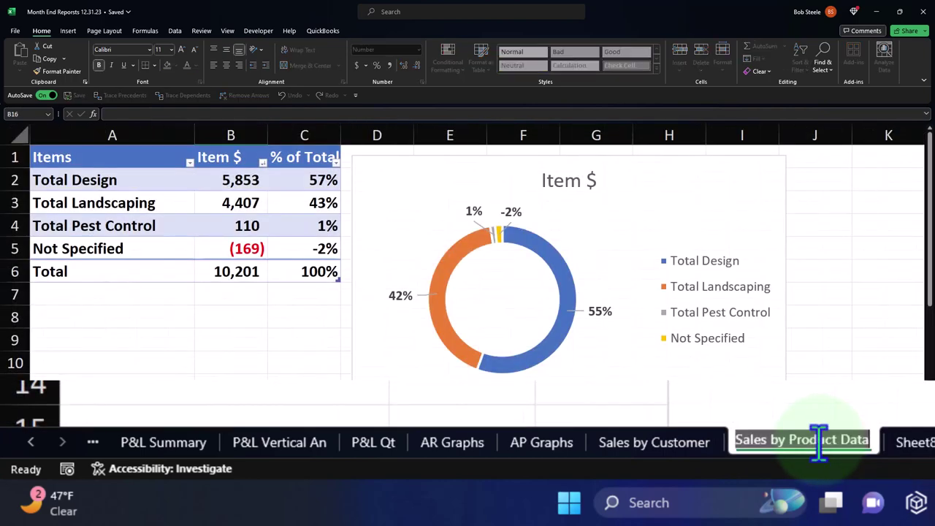
click(911, 442)
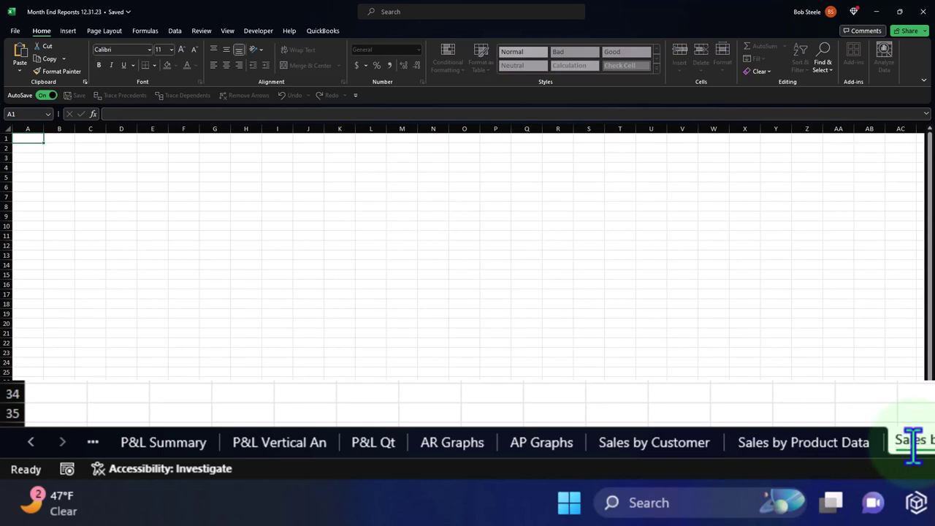
click(848, 444)
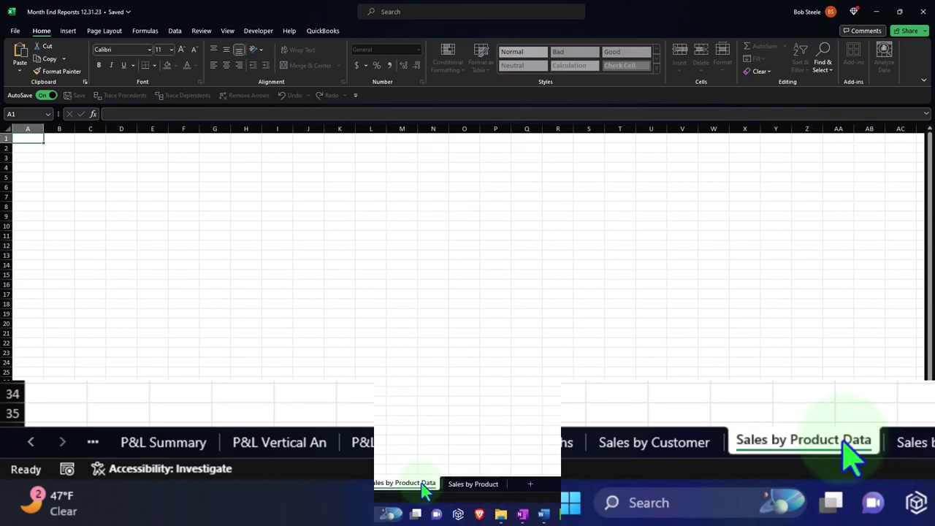
Step: Cut the doughnut chart from Sales by Product Data and paste it at A1 on Sales by Product
click(380, 184)
right_click(380, 183)
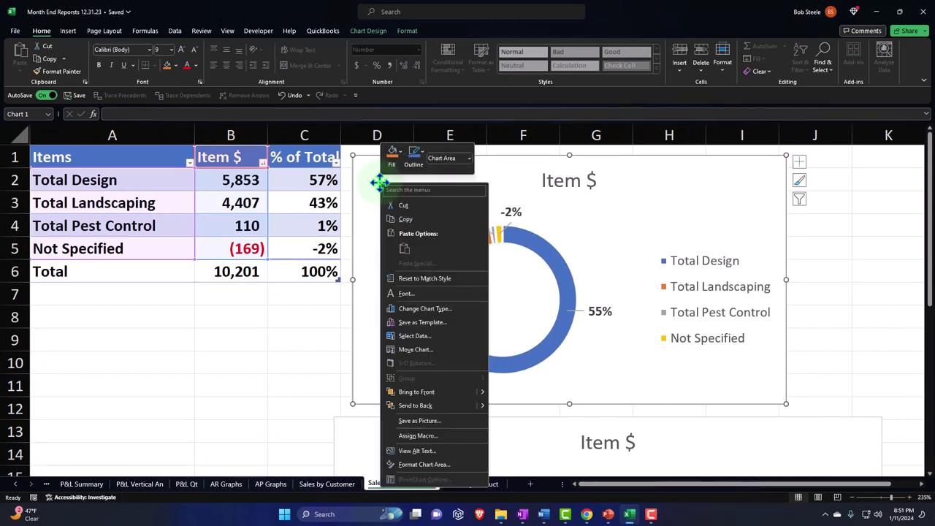
click(400, 207)
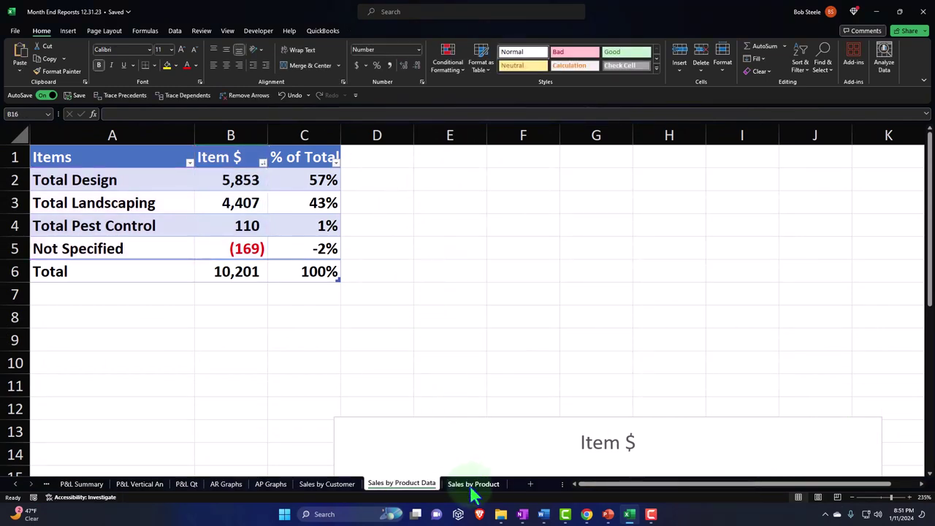
click(473, 487)
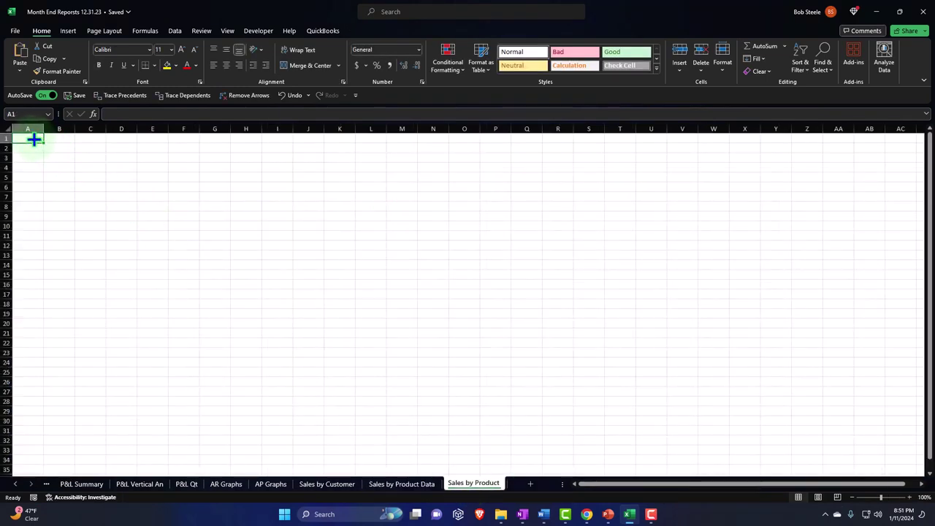
right_click(35, 140)
click(70, 204)
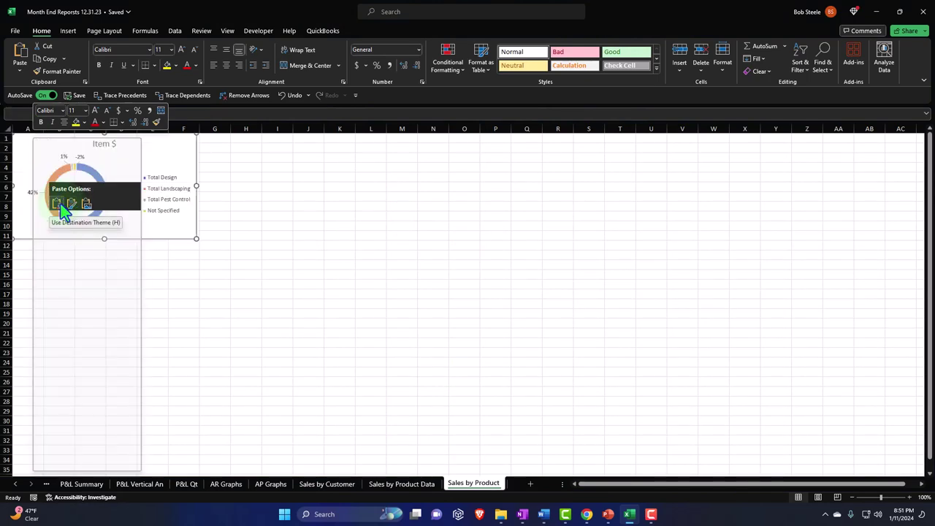
Step: Move the 3-D bar chart to A13 on Sales by Product and check the Page Layout fit
click(406, 486)
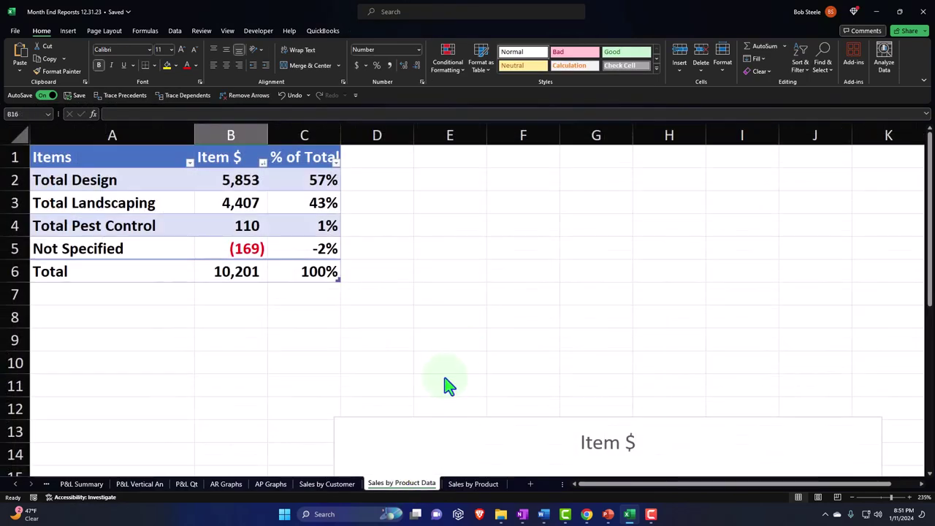
scroll(442, 417, down, 3)
right_click(371, 221)
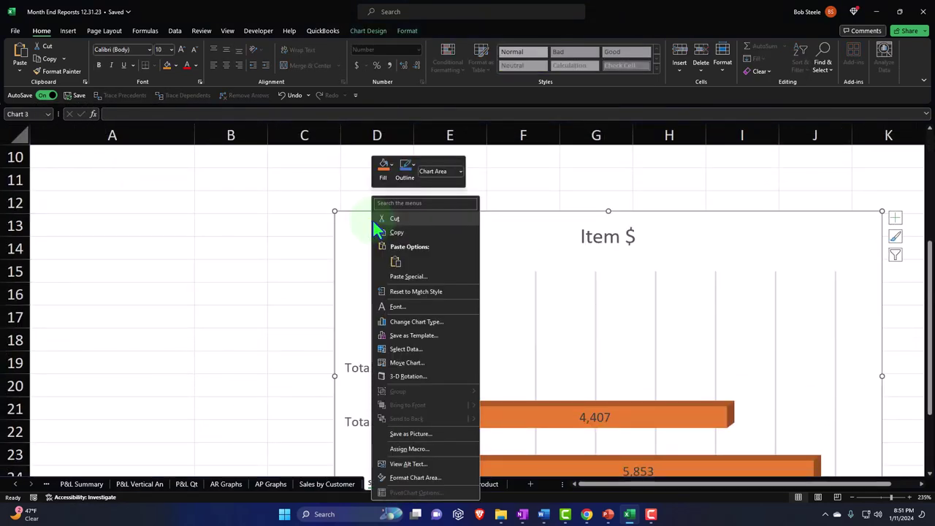
click(374, 219)
click(475, 483)
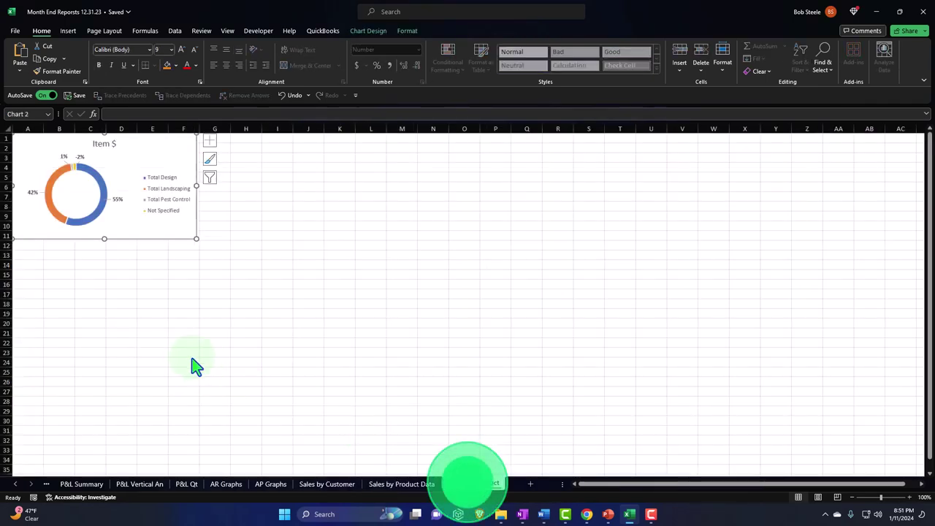
click(33, 262)
key(ctrl+v)
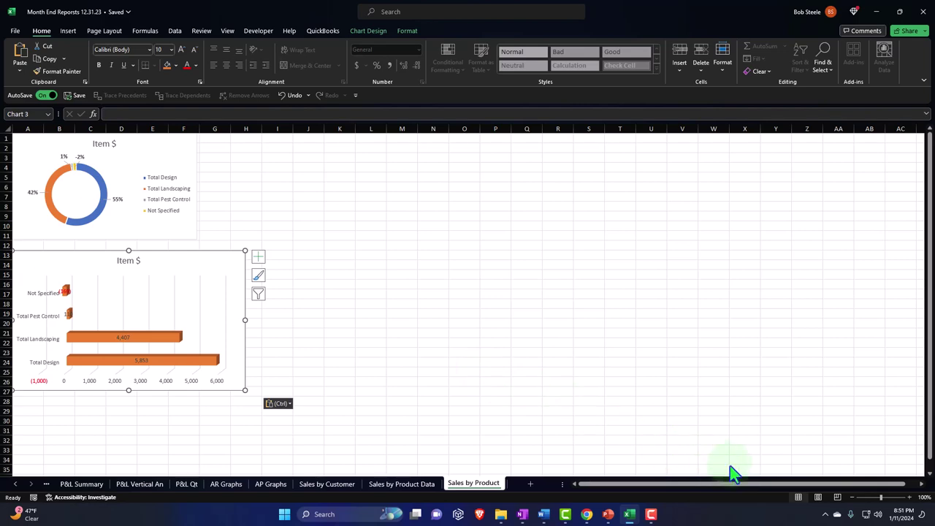
click(819, 498)
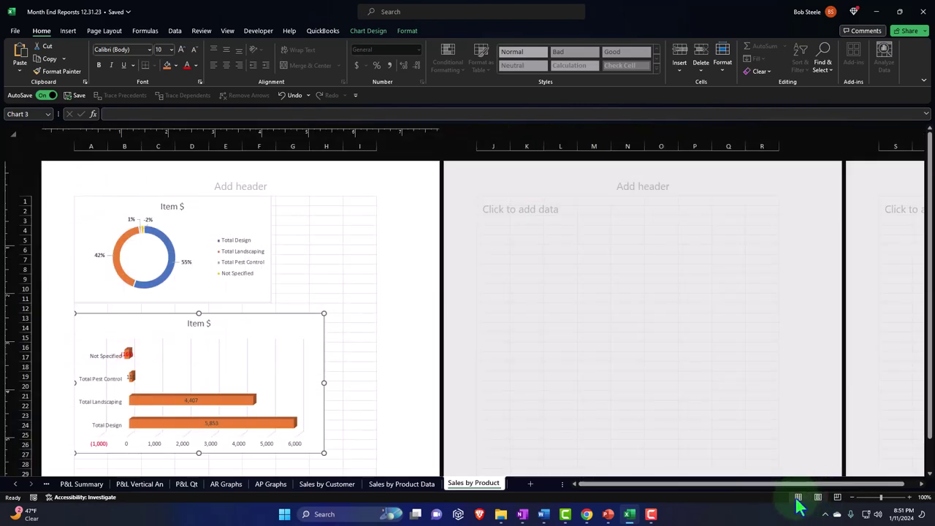
click(798, 498)
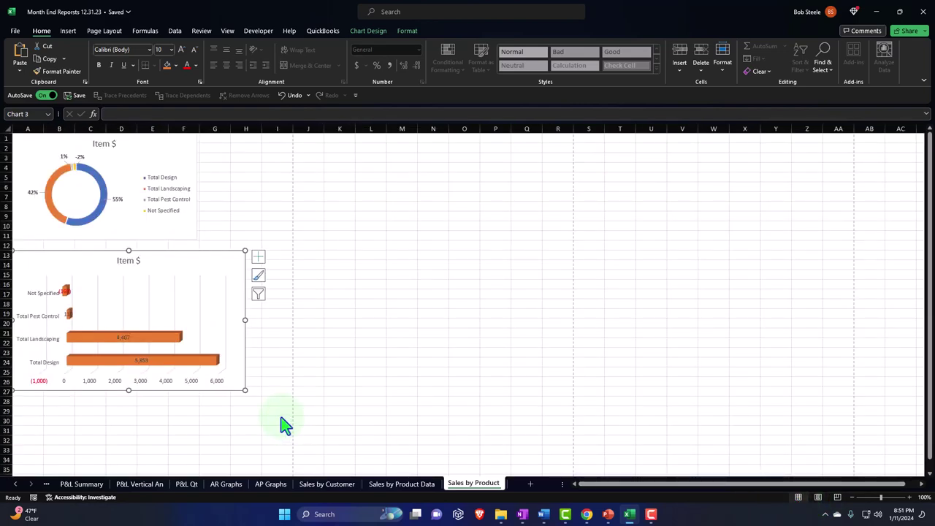
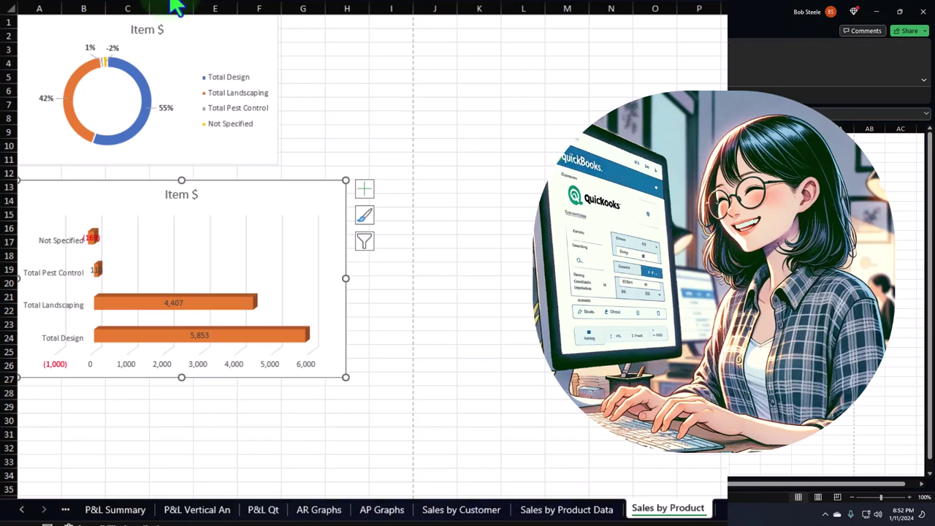
Step: Move the Item $ bar chart beside the donut chart near columns N–T, then enlarge the donut chart
click(398, 103)
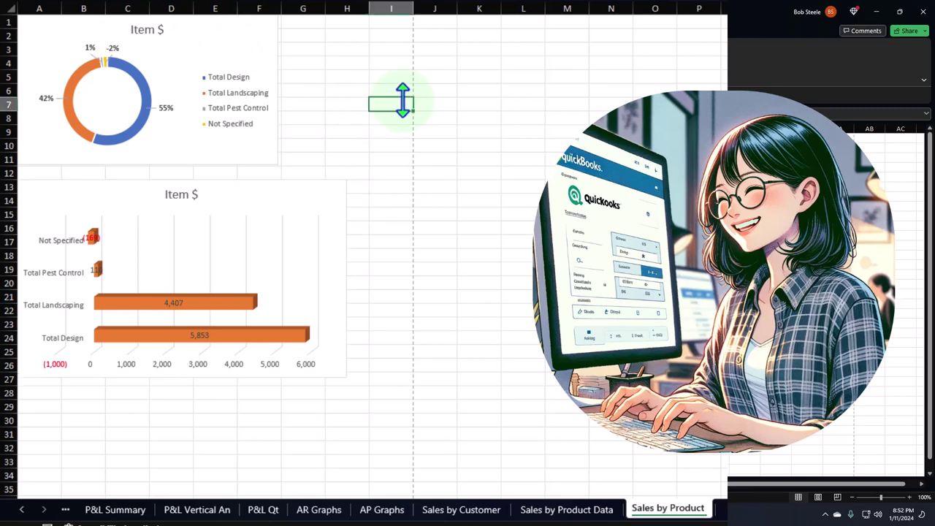
click(346, 63)
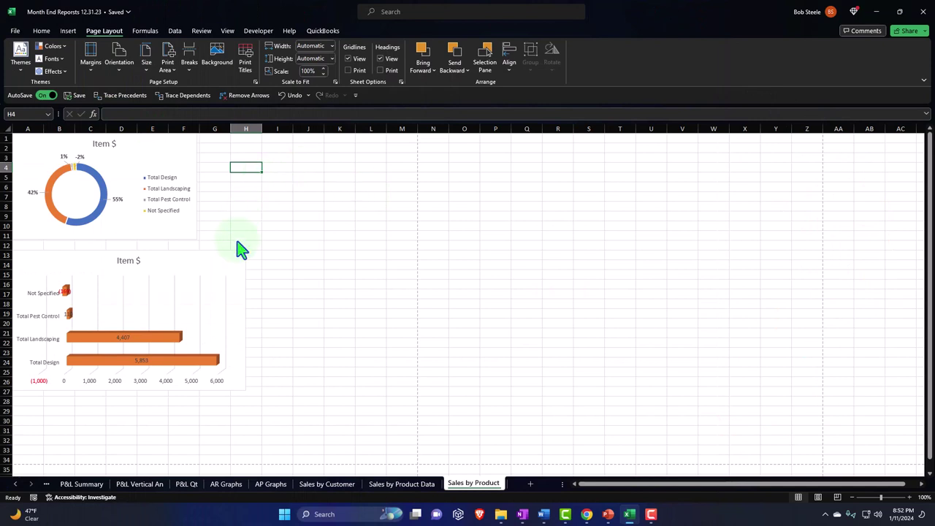
drag(223, 269, 630, 150)
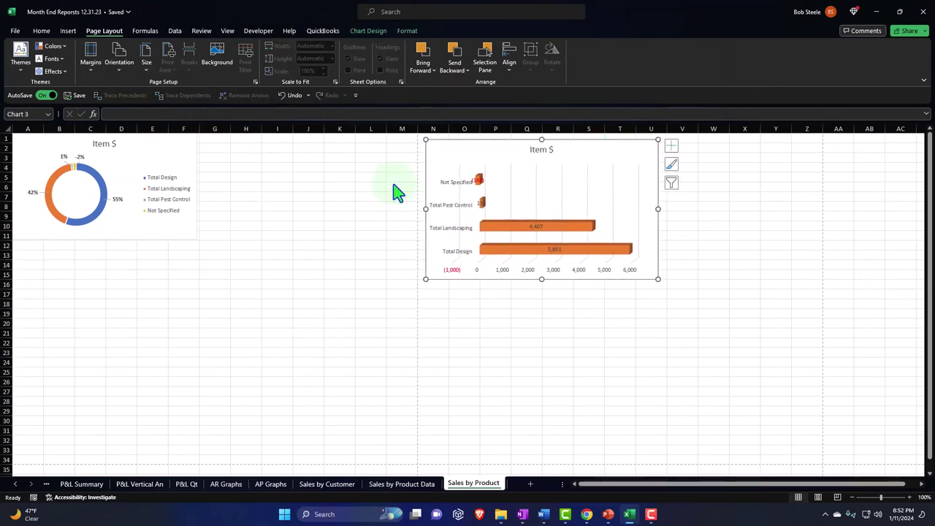
click(193, 162)
drag(196, 240, 407, 358)
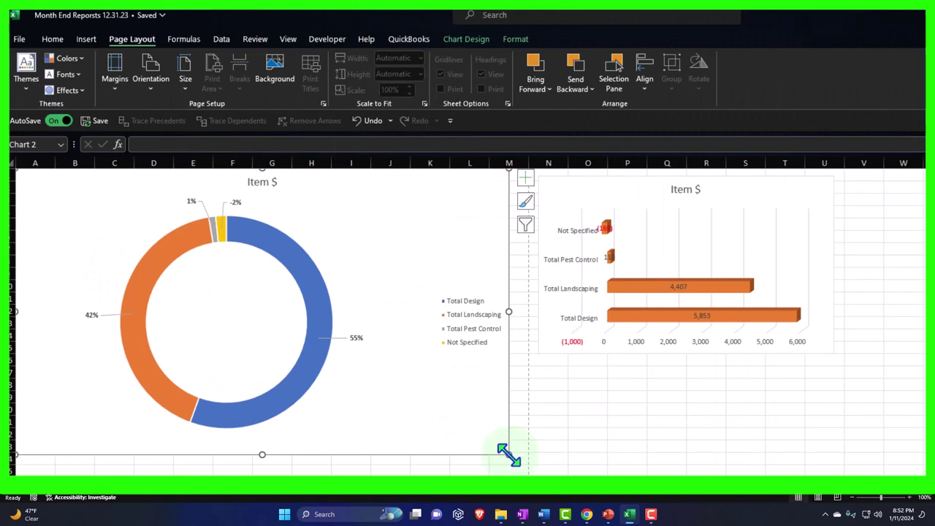
Step: Enlarge the donut chart and its legend box, and set the legend text to size 18
drag(509, 455, 522, 472)
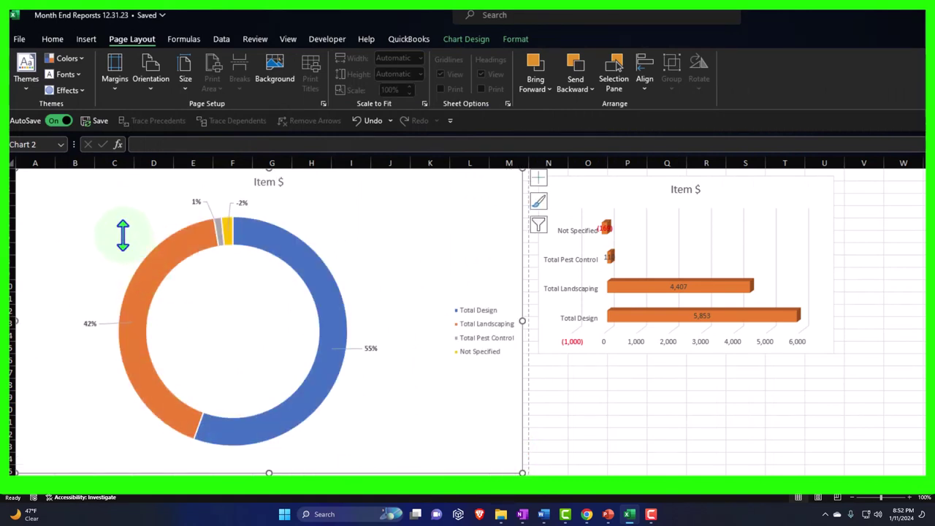
mouse_move(82, 202)
mouse_down()
mouse_move(83, 212)
mouse_move(83, 204)
mouse_up()
click(467, 319)
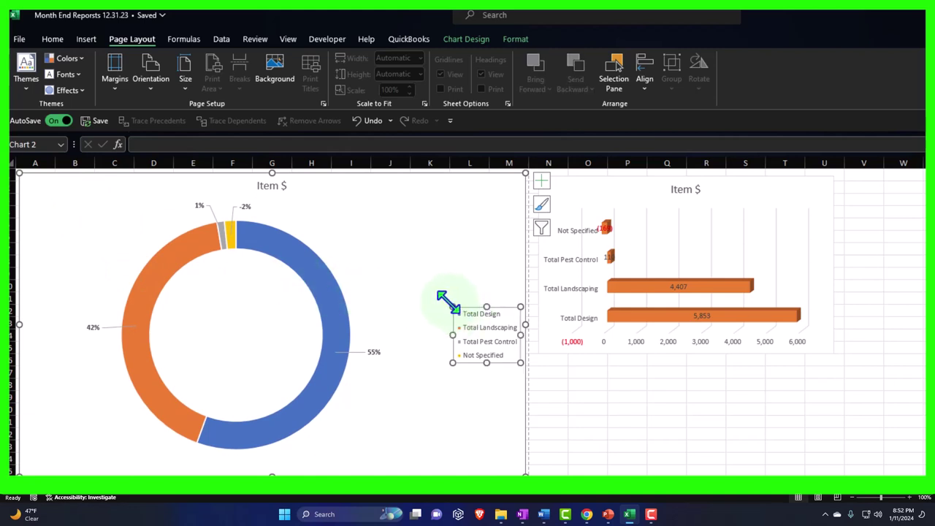
drag(451, 306, 435, 236)
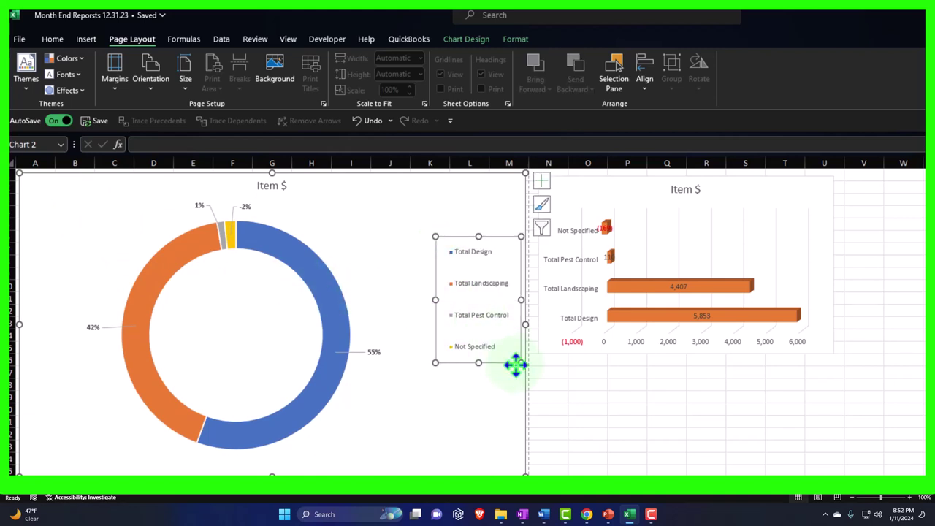
drag(521, 363, 516, 442)
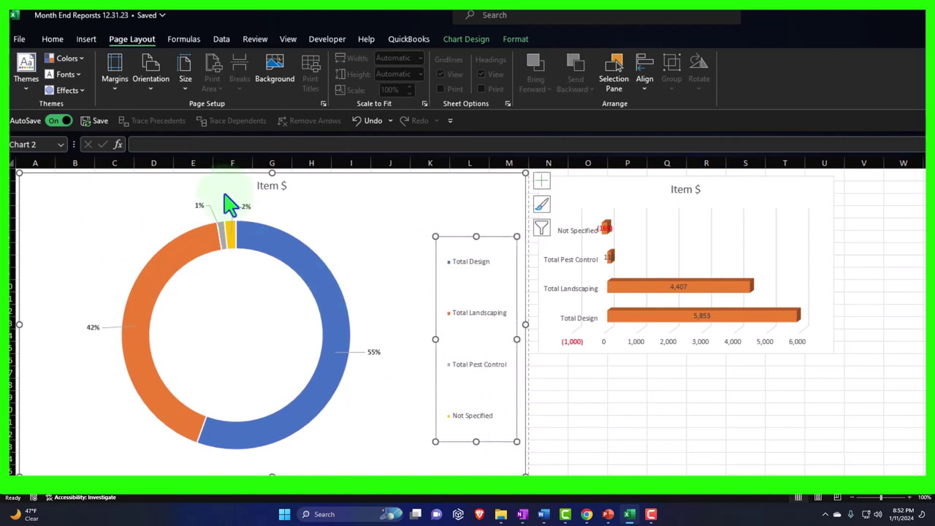
click(51, 39)
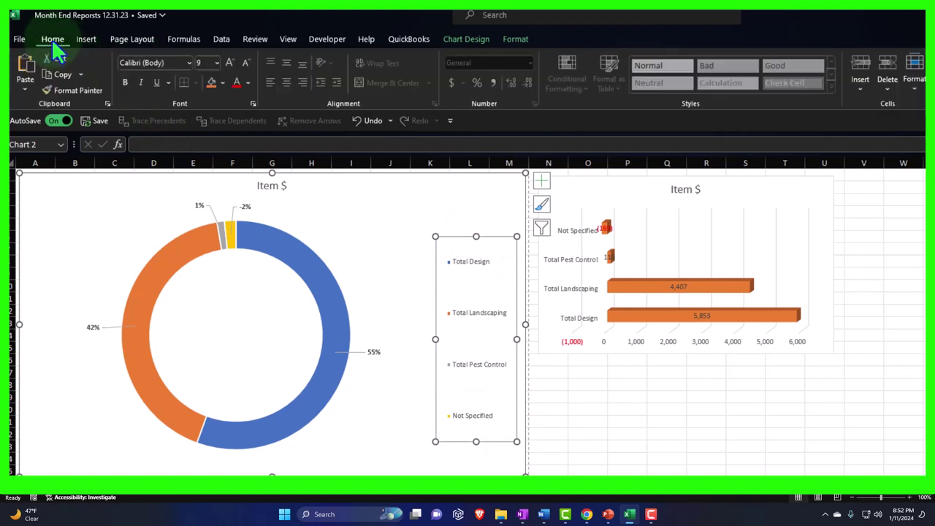
click(217, 61)
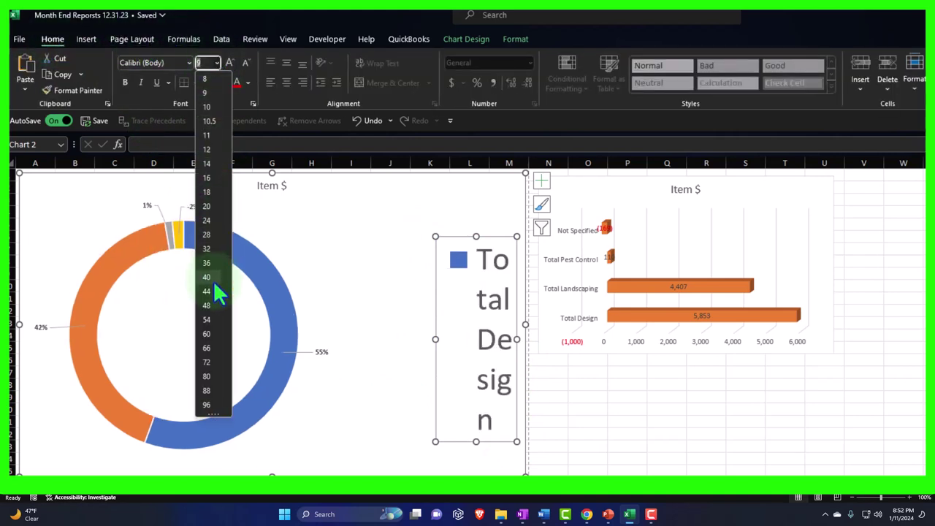
click(205, 191)
drag(435, 339, 392, 338)
Step: Increase the donut's percentage data labels by six font sizes
click(346, 354)
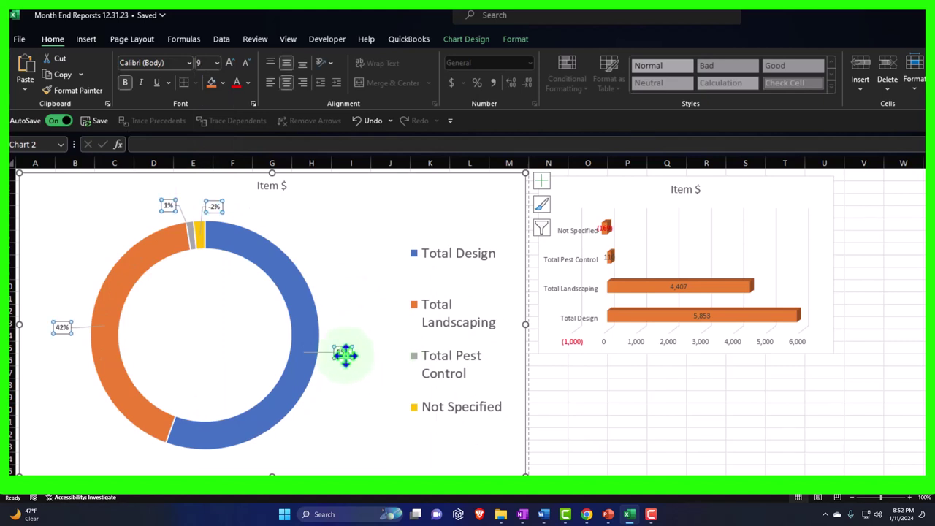
click(226, 63)
click(226, 63)
click(227, 63)
click(226, 63)
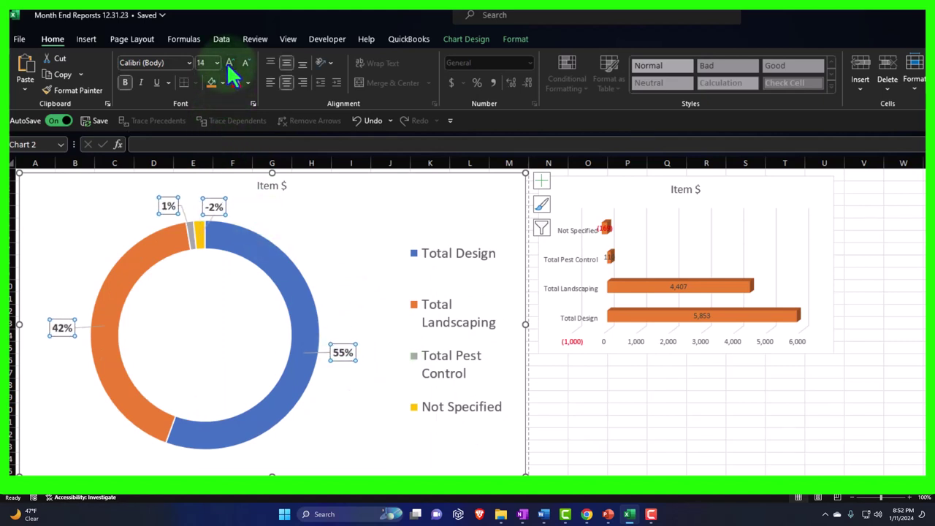
click(228, 63)
click(228, 63)
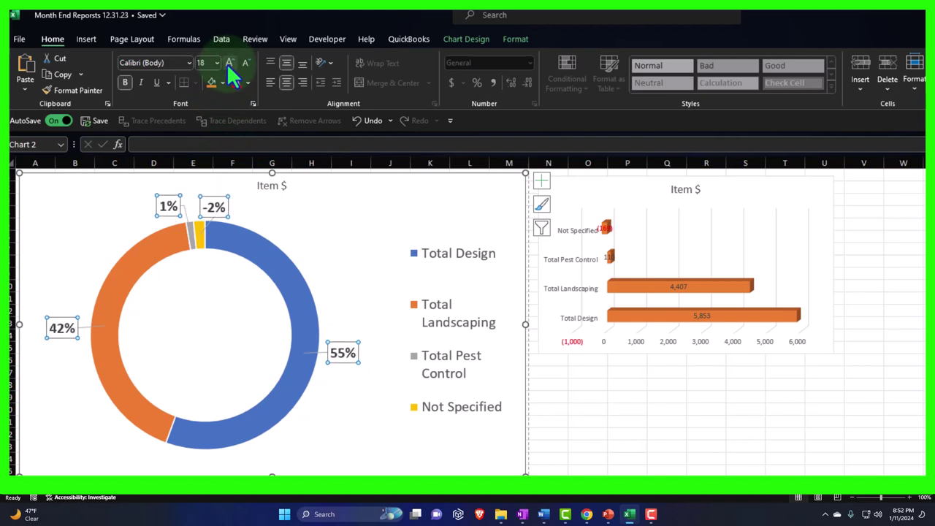
key(Escape)
key(Escape)
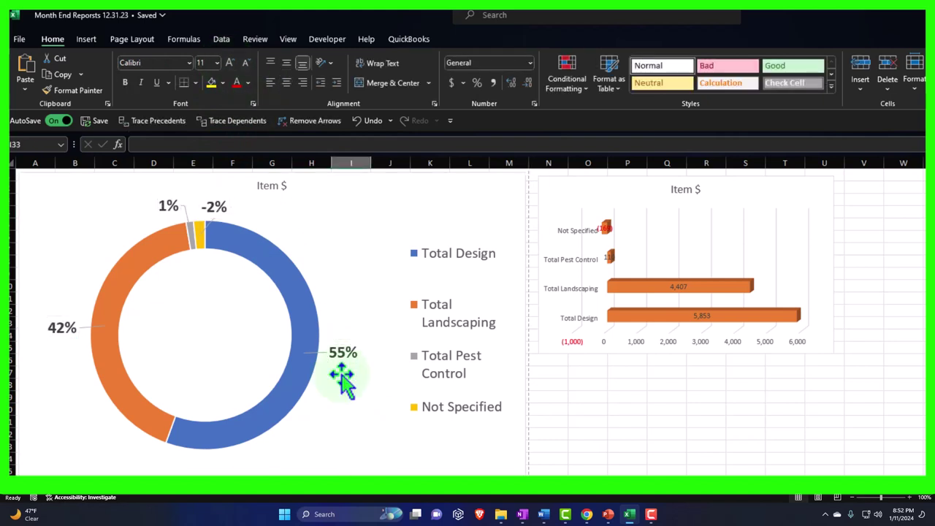
Step: Make the donut chart's Item $ title three font sizes larger
click(278, 189)
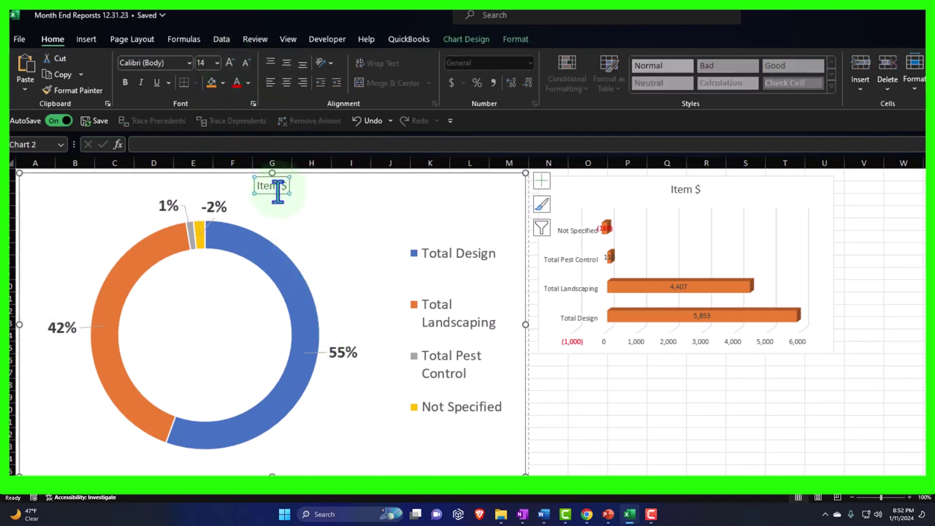
click(232, 61)
click(233, 61)
click(232, 61)
click(232, 62)
click(232, 62)
click(233, 61)
click(232, 61)
click(232, 62)
click(232, 61)
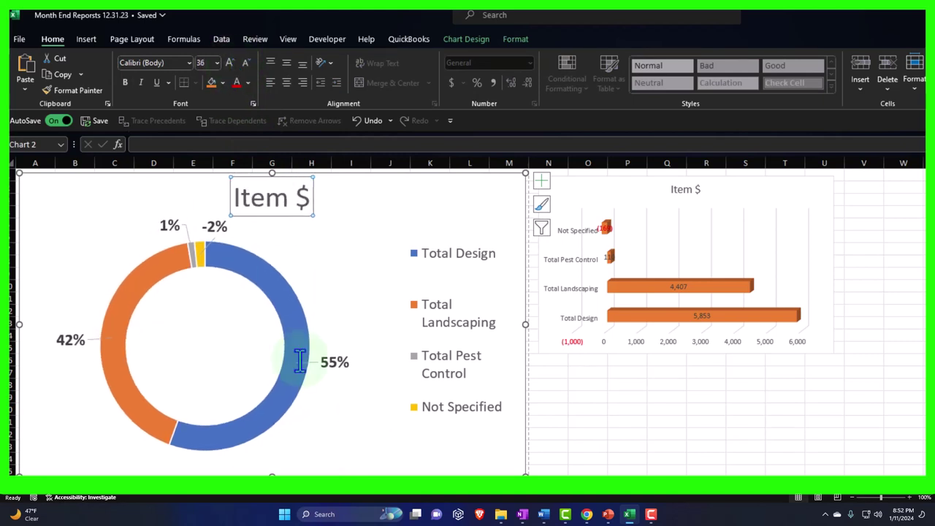
Step: Enlarge the bar chart and shift both charts down so their titles show
click(635, 316)
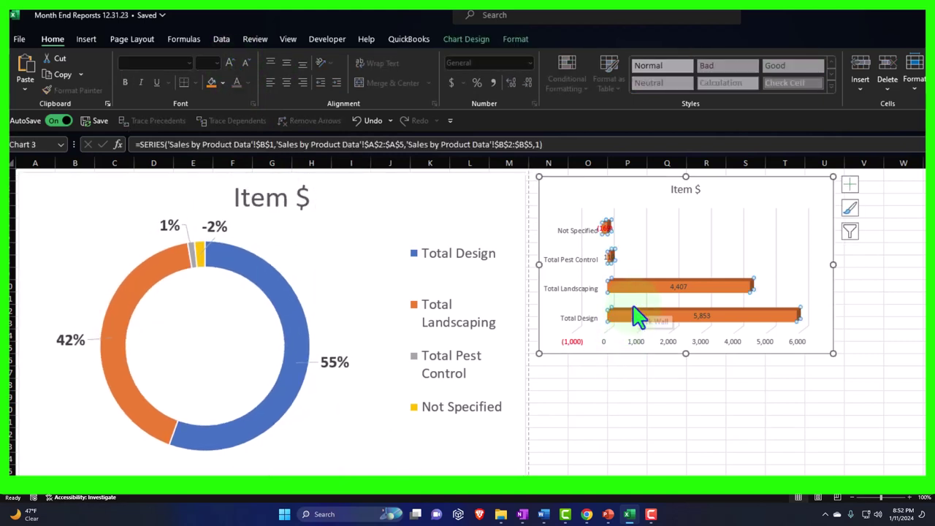
drag(837, 356, 924, 381)
drag(832, 352, 924, 383)
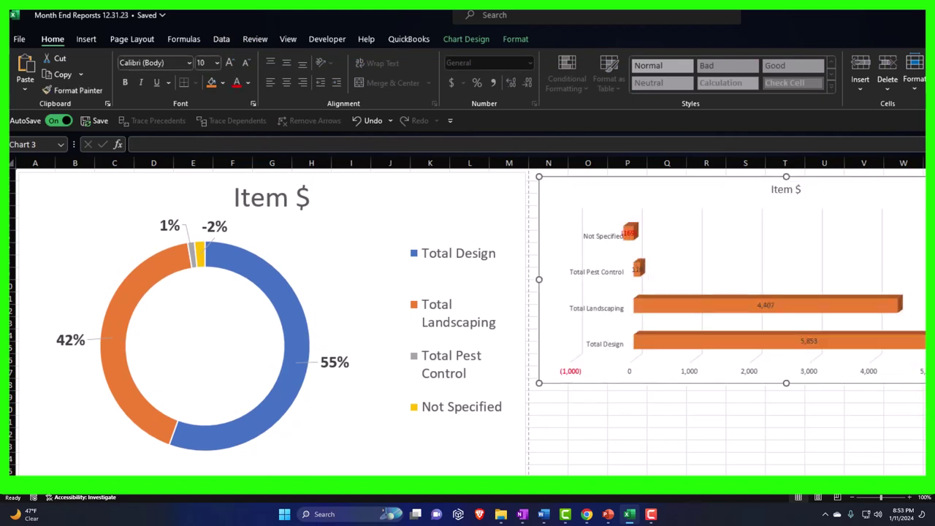
drag(786, 383, 788, 431)
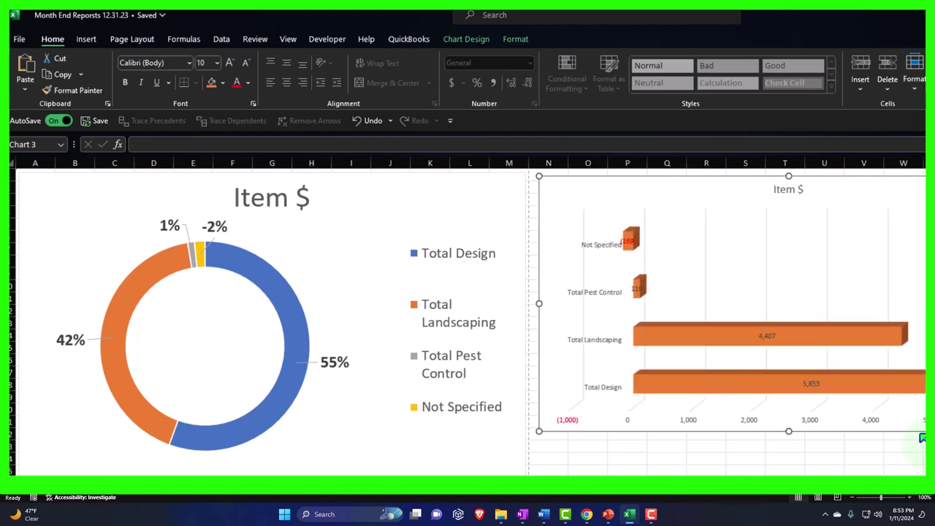
drag(886, 432, 887, 501)
scroll(468, 322, down, 1)
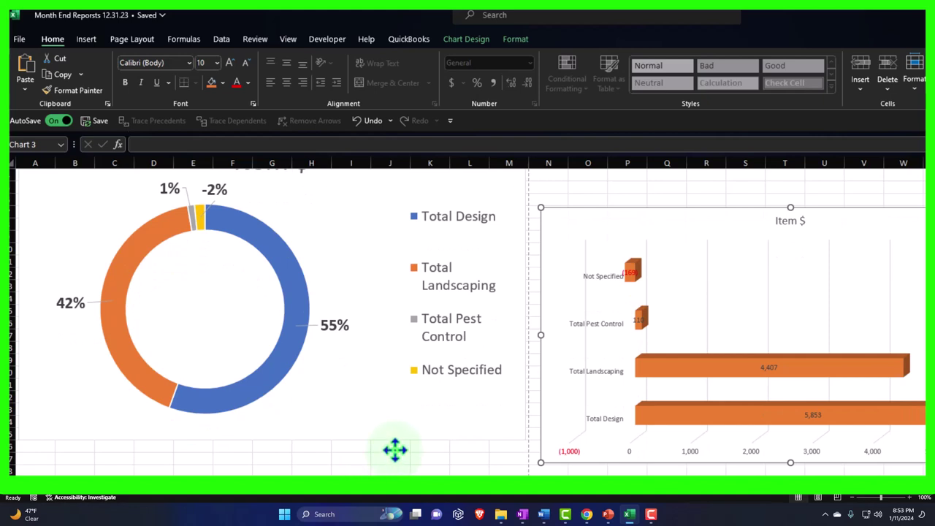
mouse_move(396, 438)
mouse_down()
mouse_move(396, 494)
mouse_move(400, 471)
mouse_up()
drag(596, 458, 596, 465)
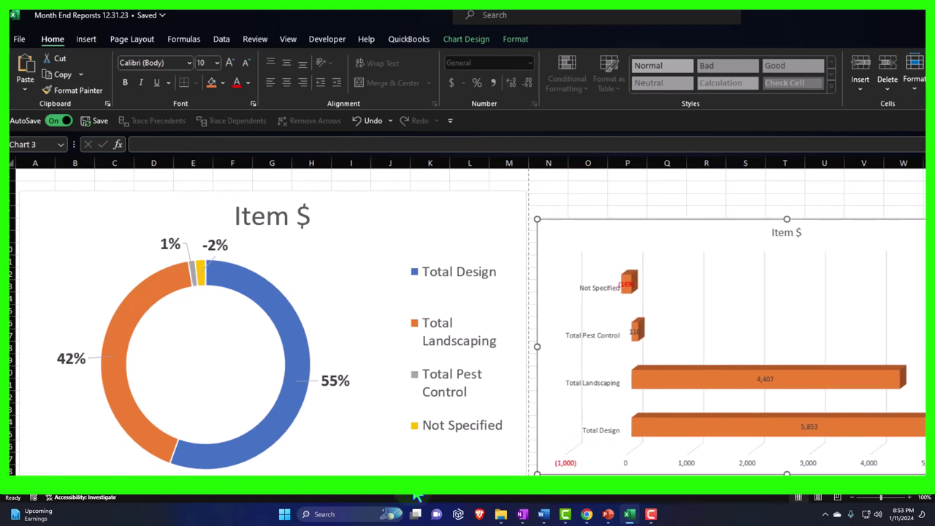
Step: Check the Sales by Product Data sheet, then return to the Sales by Product sheet
click(409, 484)
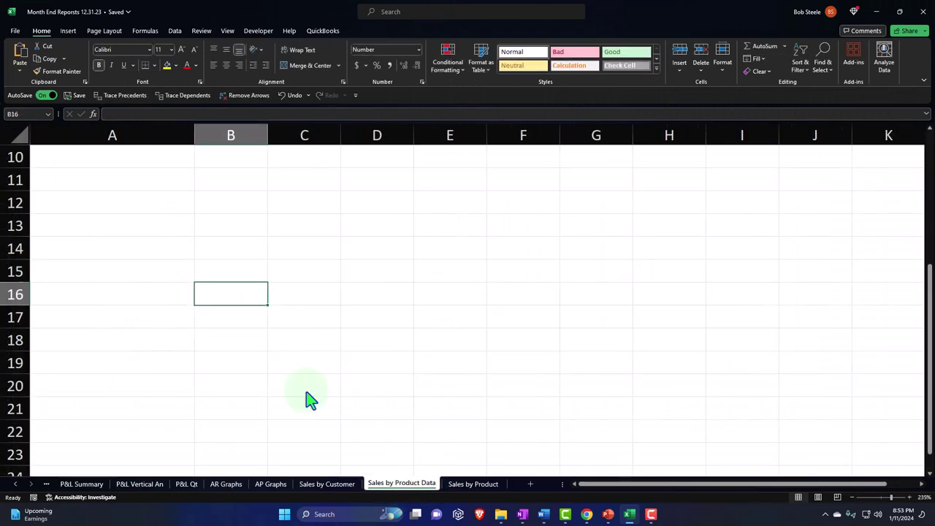
scroll(307, 400, up, 3)
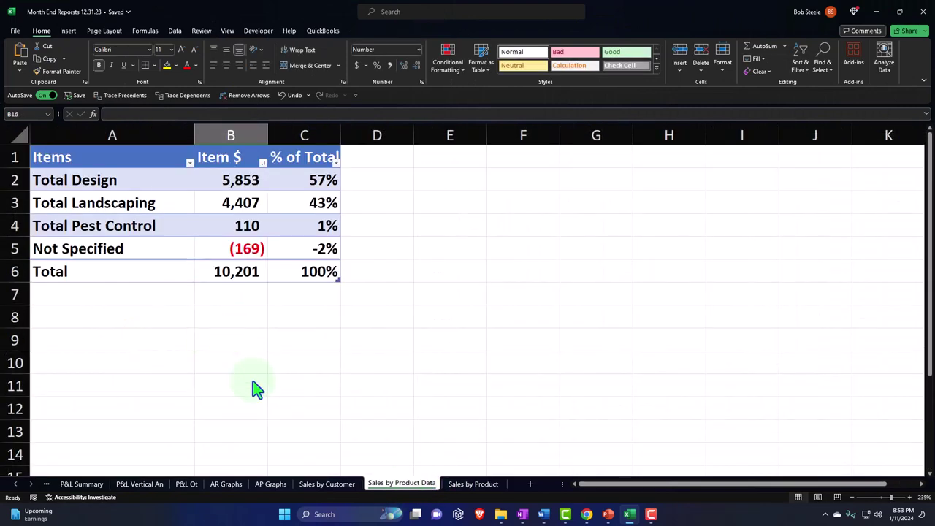
click(473, 483)
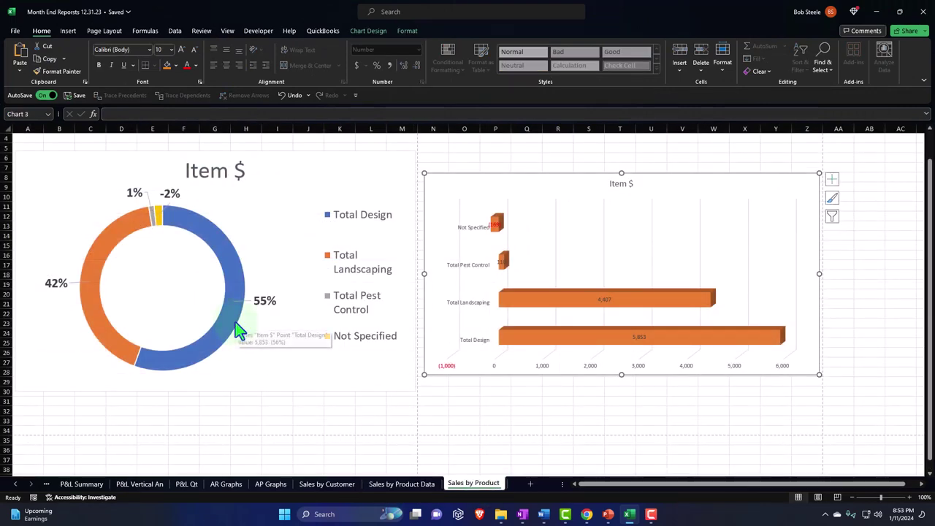
click(15, 31)
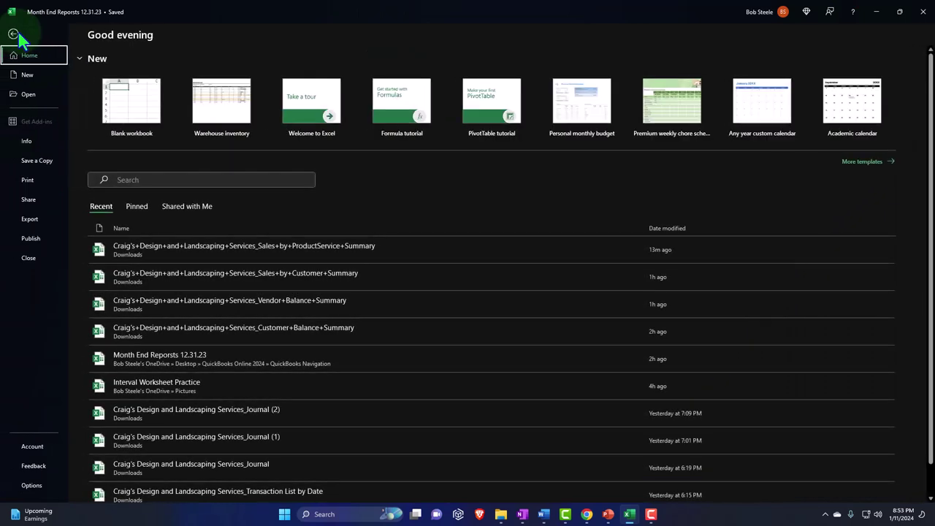
Step: Look at the print options for the selected chart, then return to the sheet and deselect the chart
click(23, 185)
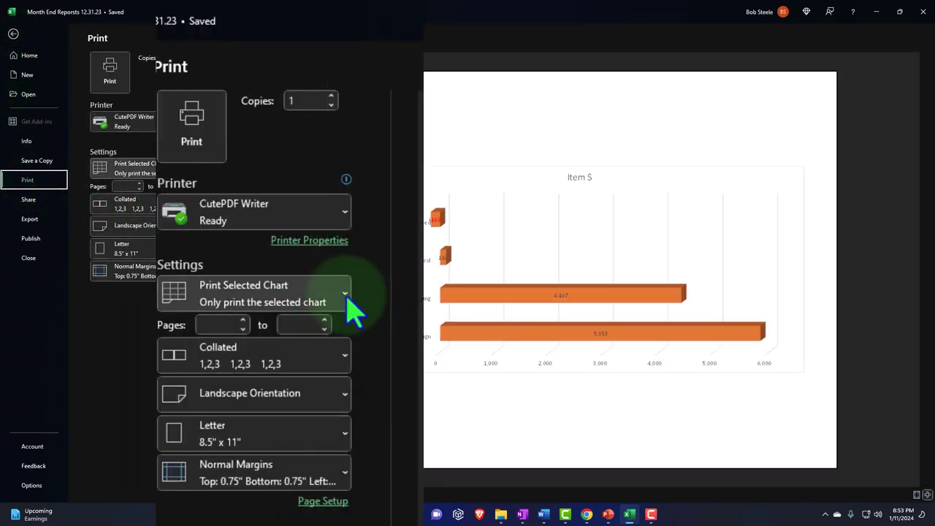
click(195, 173)
click(194, 177)
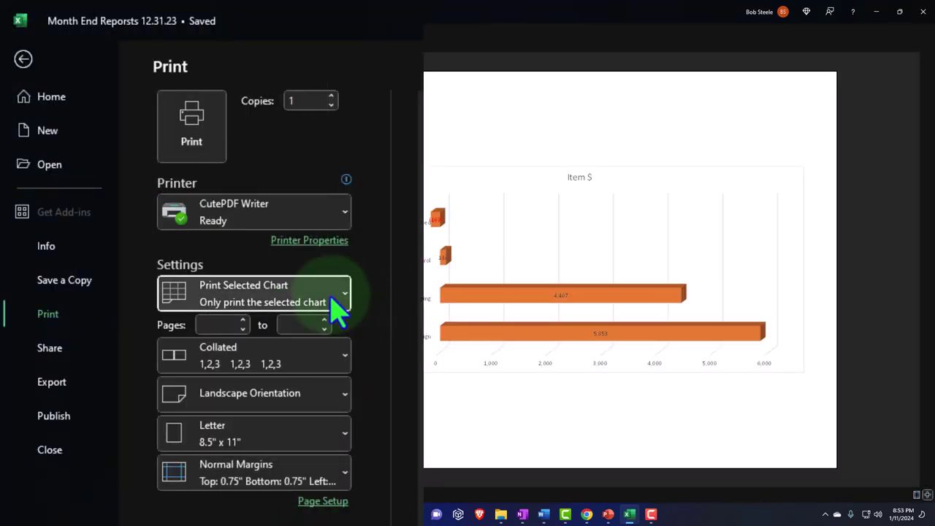
click(333, 299)
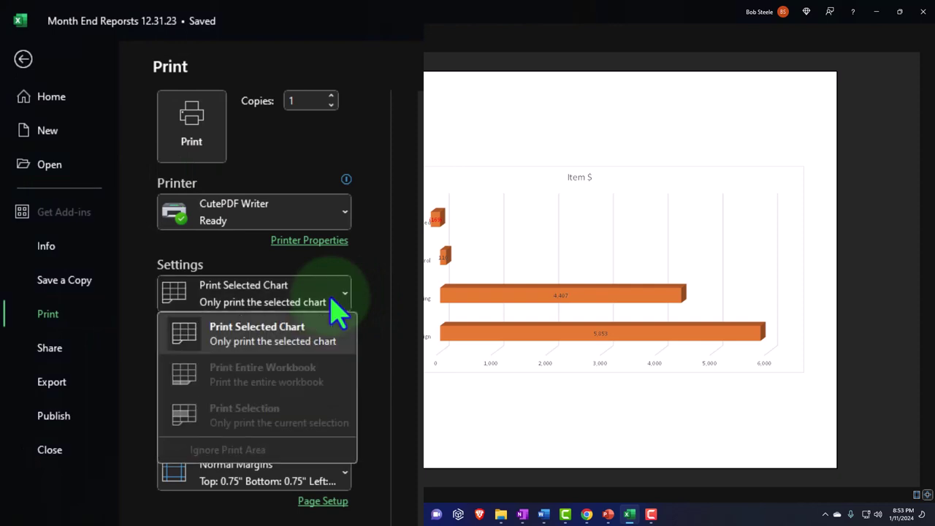
click(332, 298)
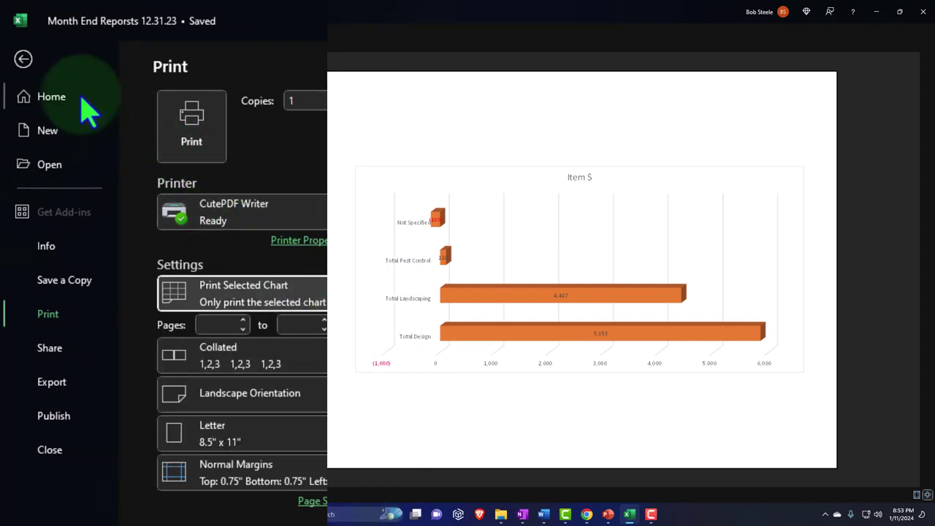
click(24, 59)
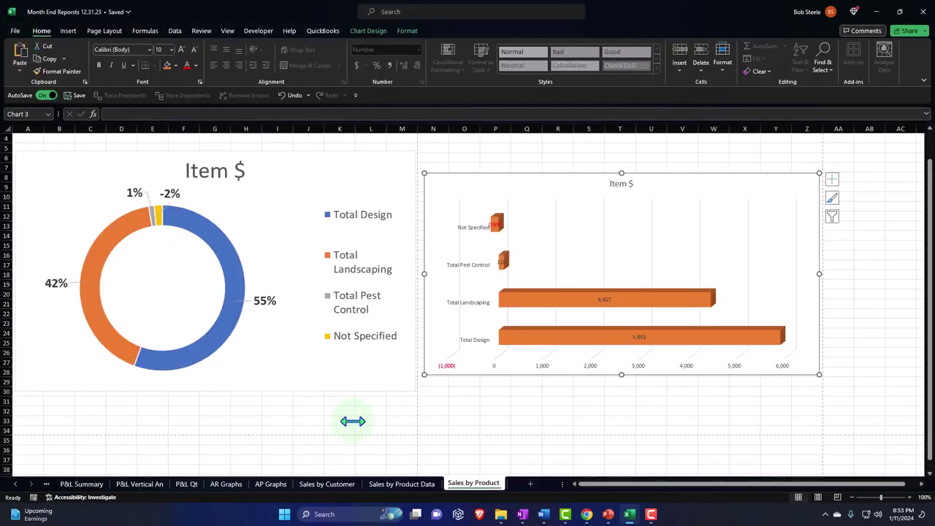
click(463, 412)
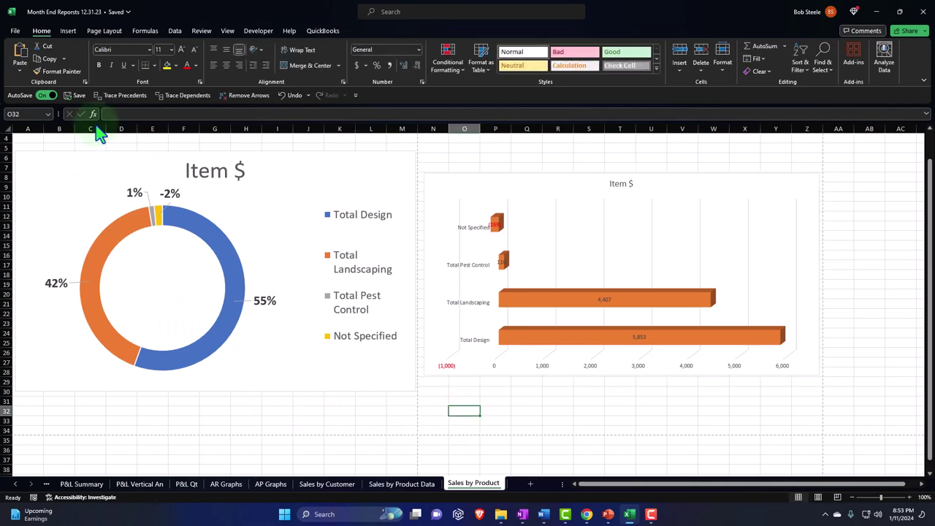
Step: Set printing to CutePDF Writer with Print Entire Workbook
click(15, 32)
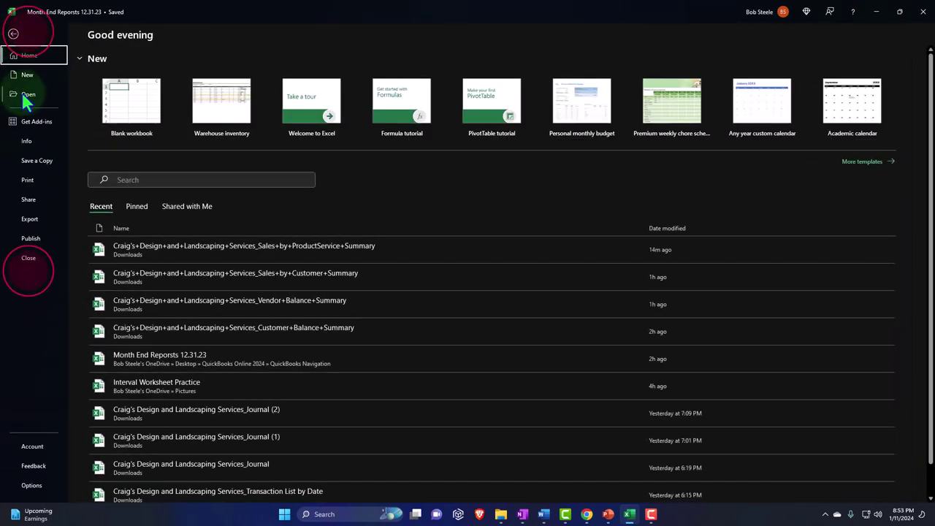
click(29, 187)
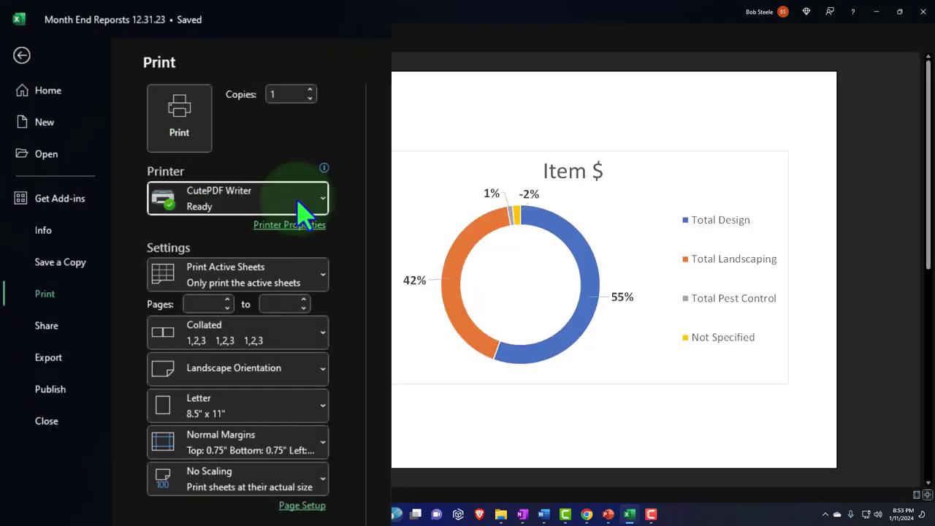
click(314, 205)
click(314, 208)
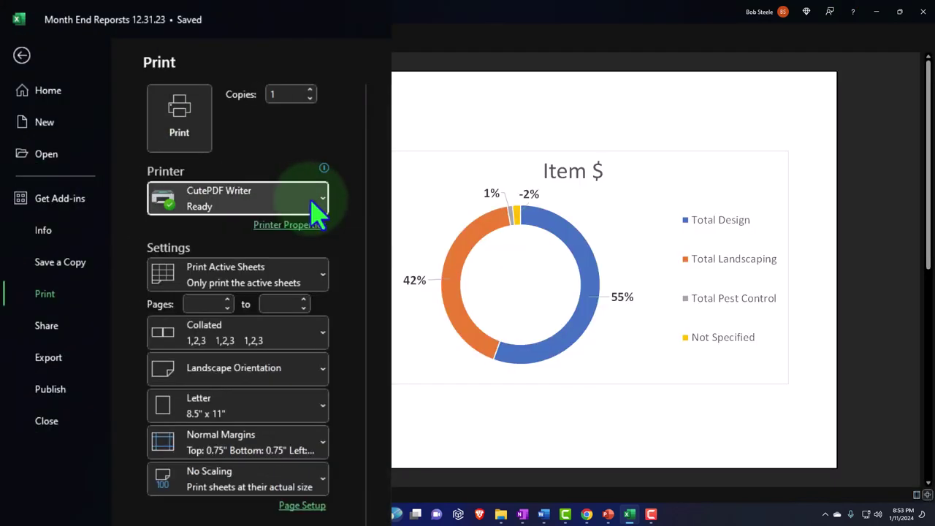
click(326, 279)
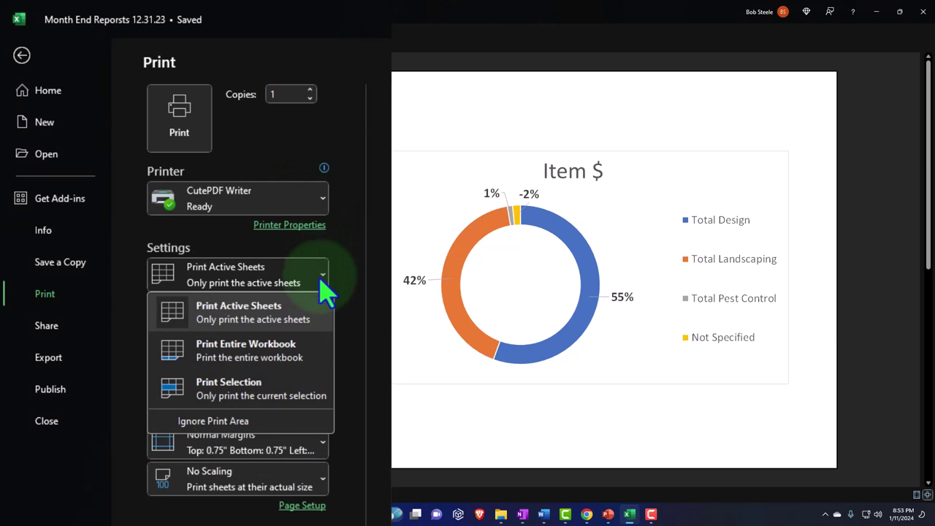
click(248, 350)
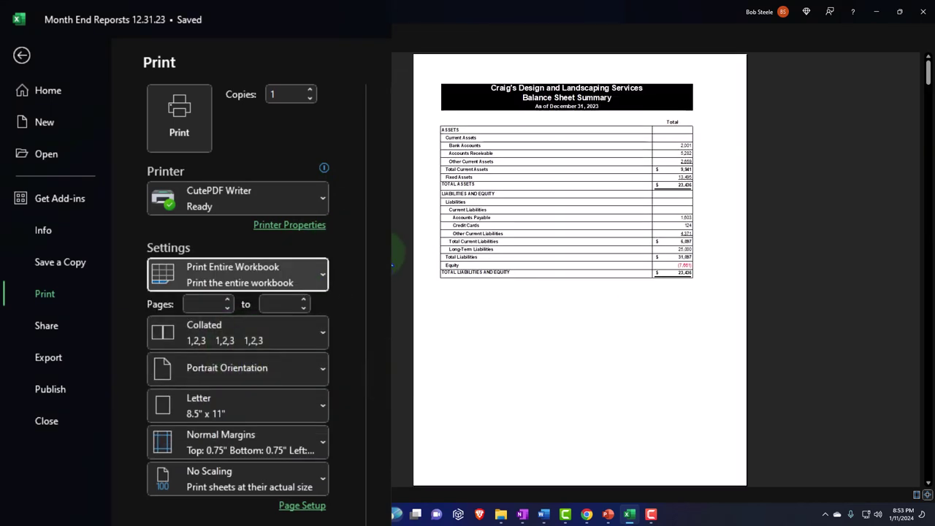
Step: Scroll through the whole-workbook print preview pages, then return to the charts sheet
scroll(392, 264, down, 10)
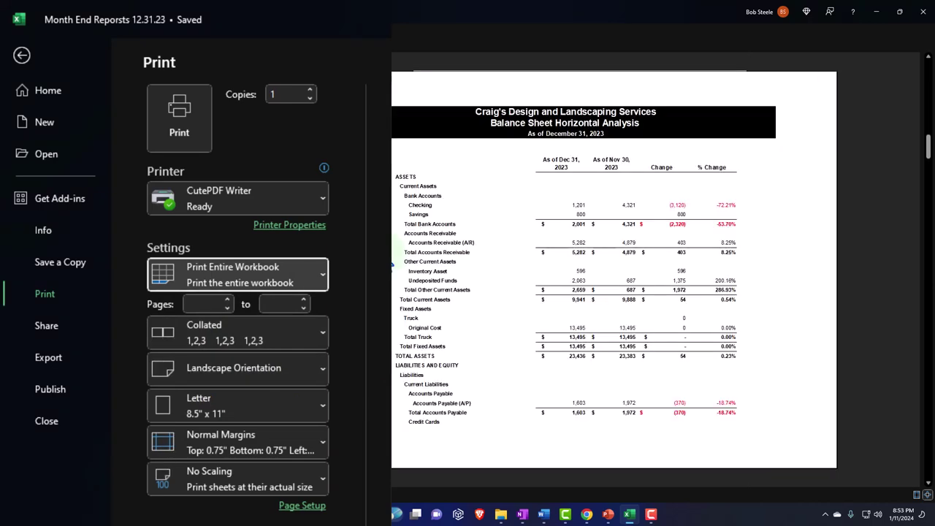
scroll(393, 264, down, 8)
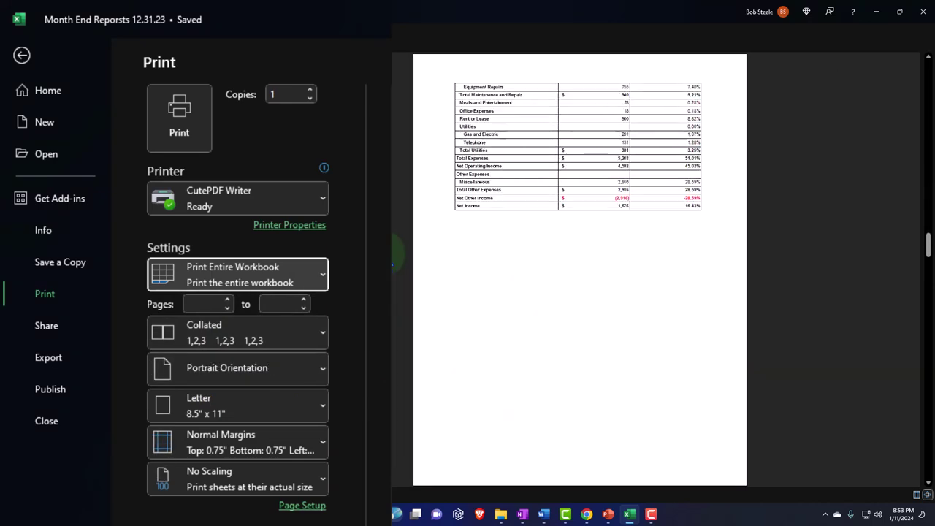
scroll(392, 264, down, 5)
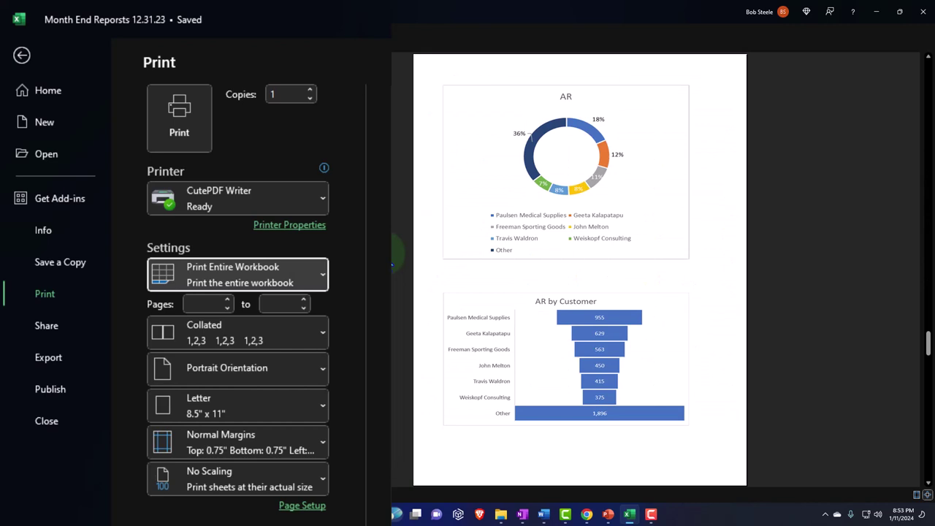
scroll(392, 264, down, 1)
scroll(392, 265, up, 1)
scroll(393, 264, down, 1)
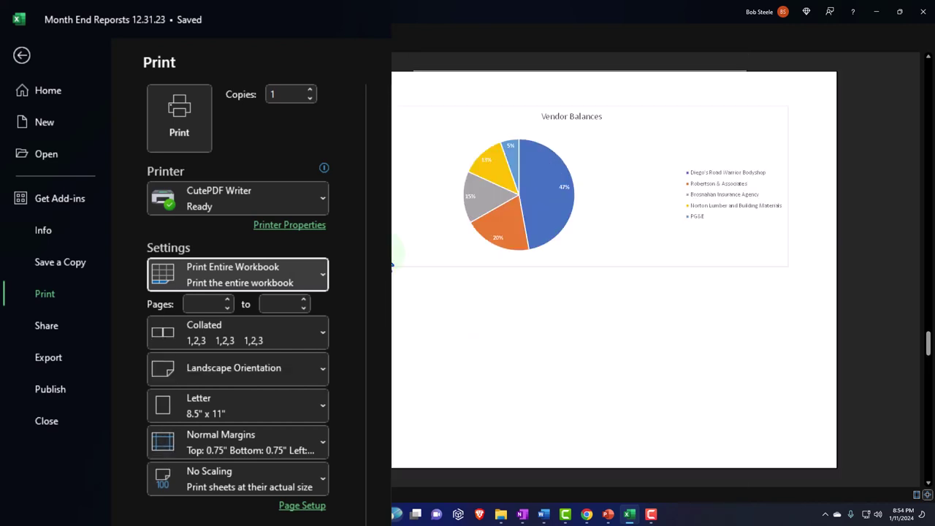
scroll(392, 264, down, 1)
scroll(392, 264, down, 1)
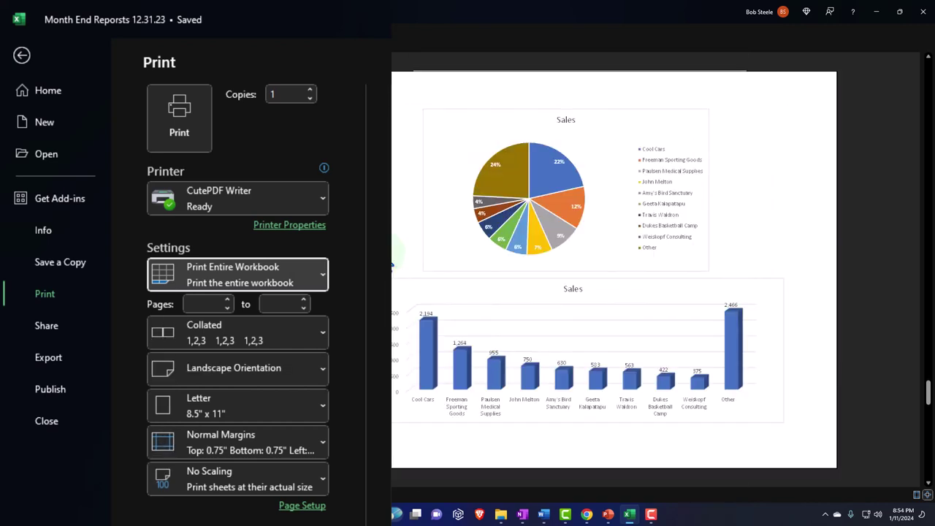
scroll(392, 264, down, 1)
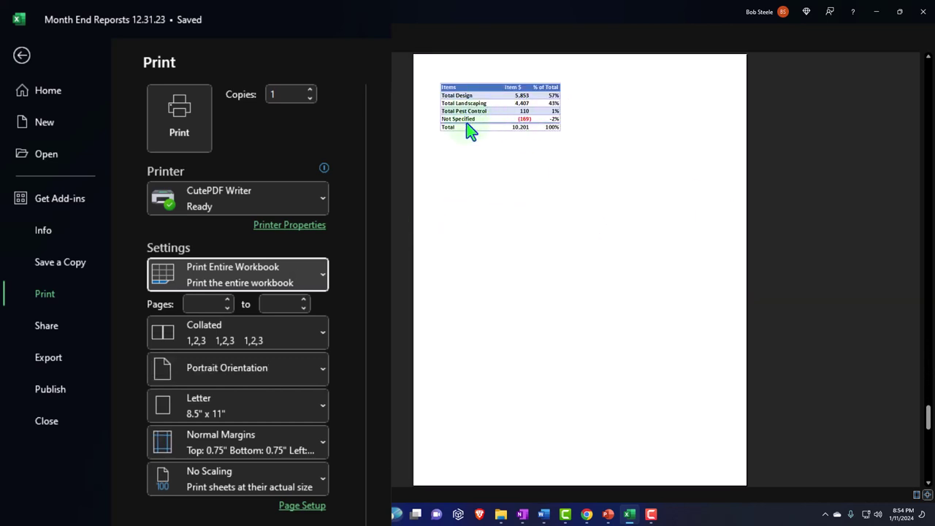
scroll(464, 121, down, 1)
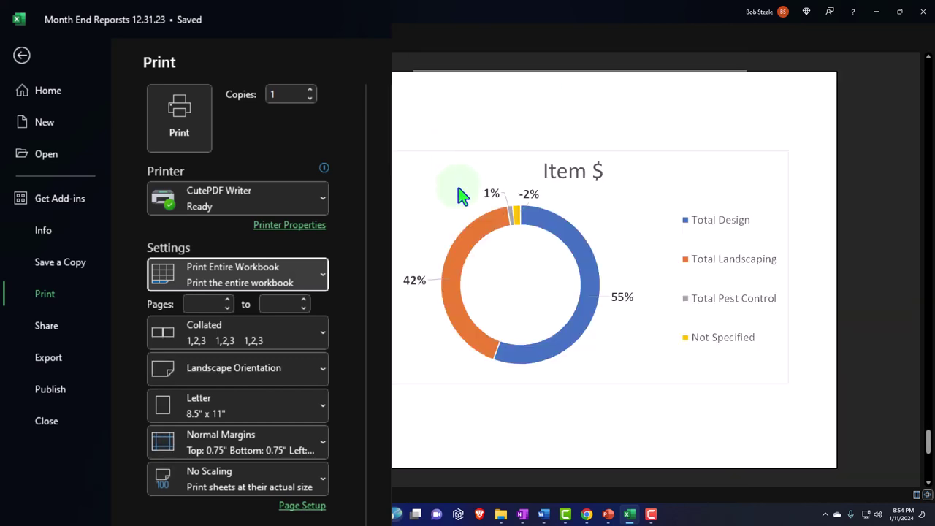
scroll(461, 201, down, 1)
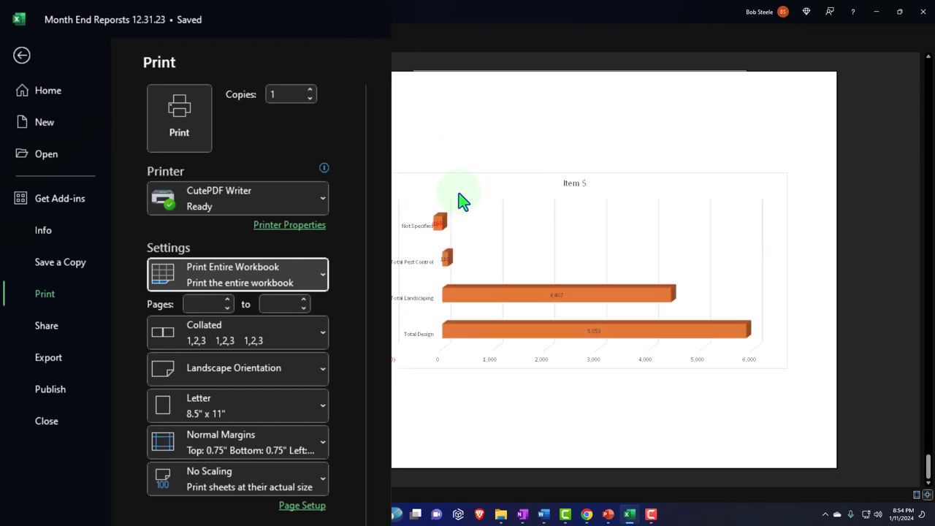
scroll(471, 252, up, 1)
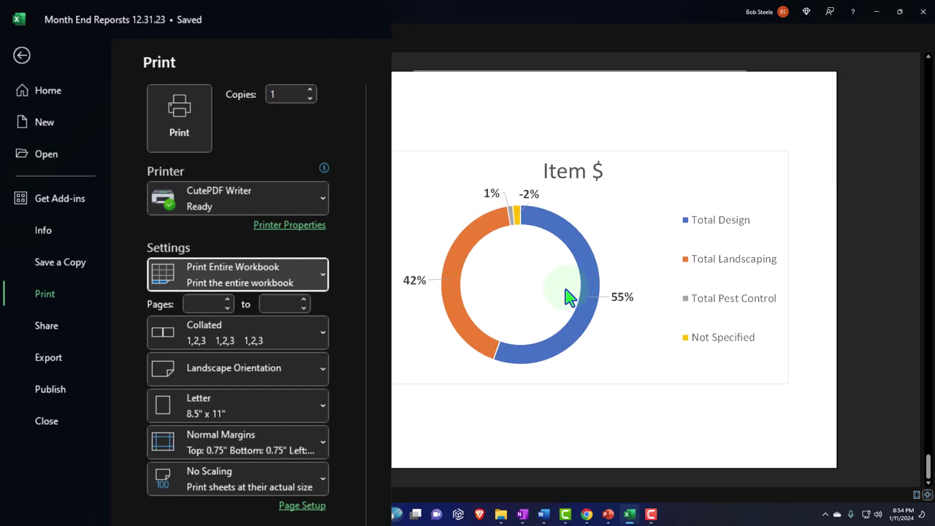
scroll(570, 296, down, 1)
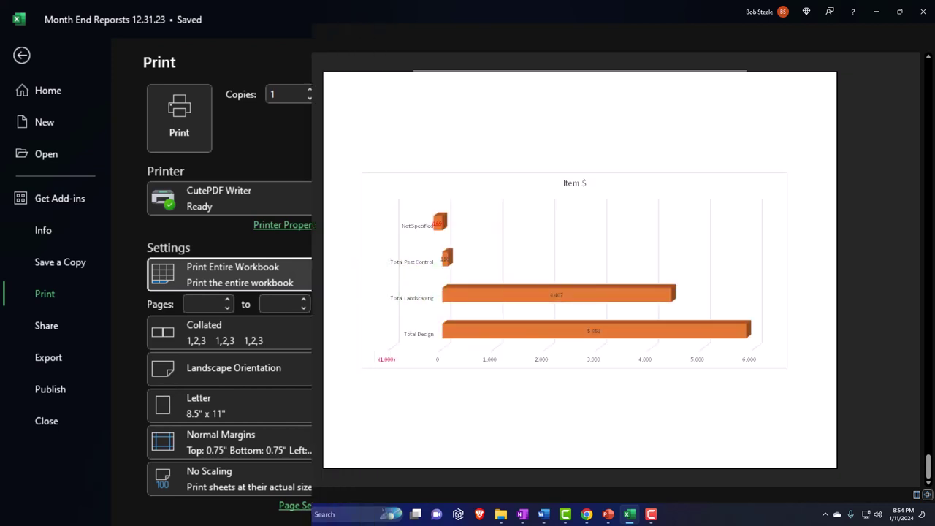
click(22, 54)
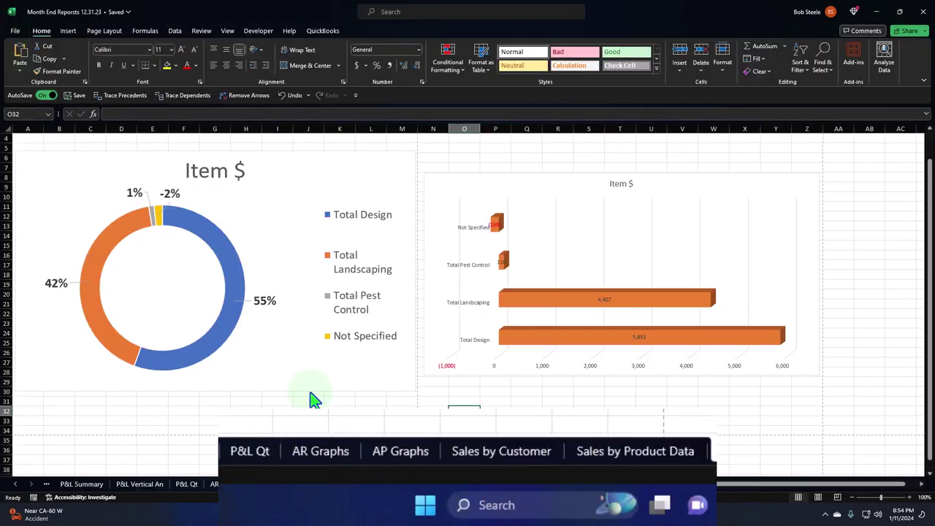
Step: Hide the Sales by Product Data sheet
click(661, 451)
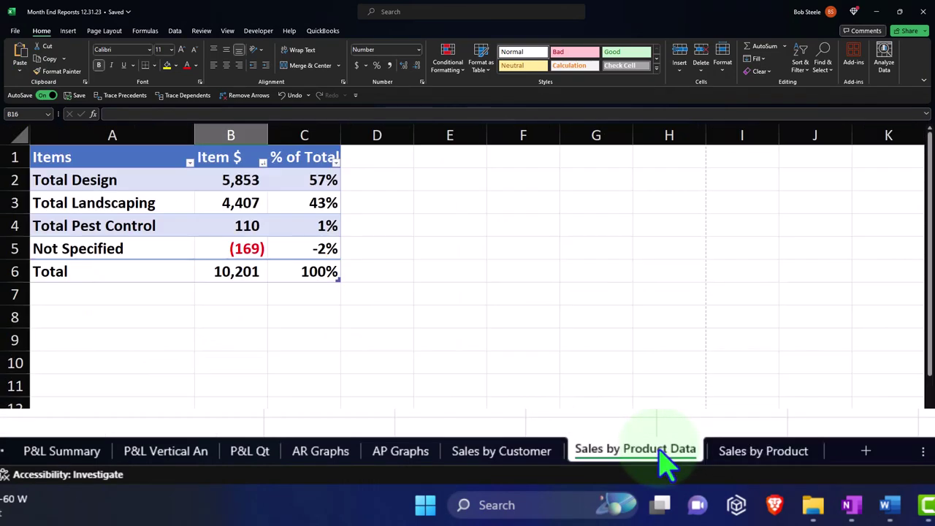
right_click(661, 451)
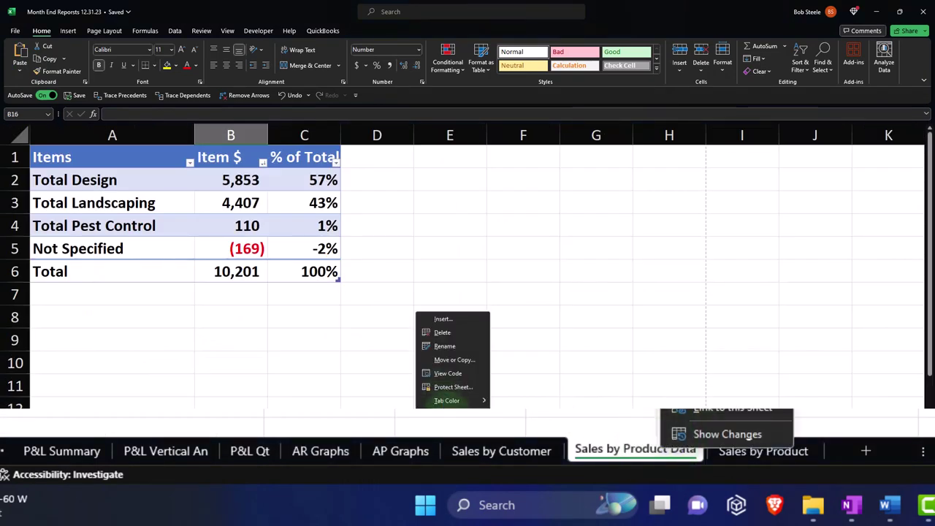
click(444, 401)
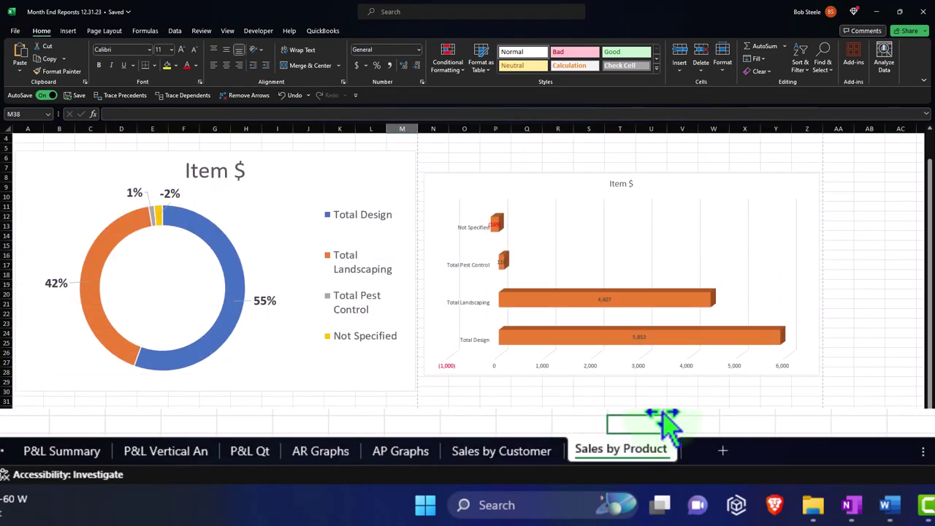
Step: Set the print scope to Print Entire Workbook
click(14, 30)
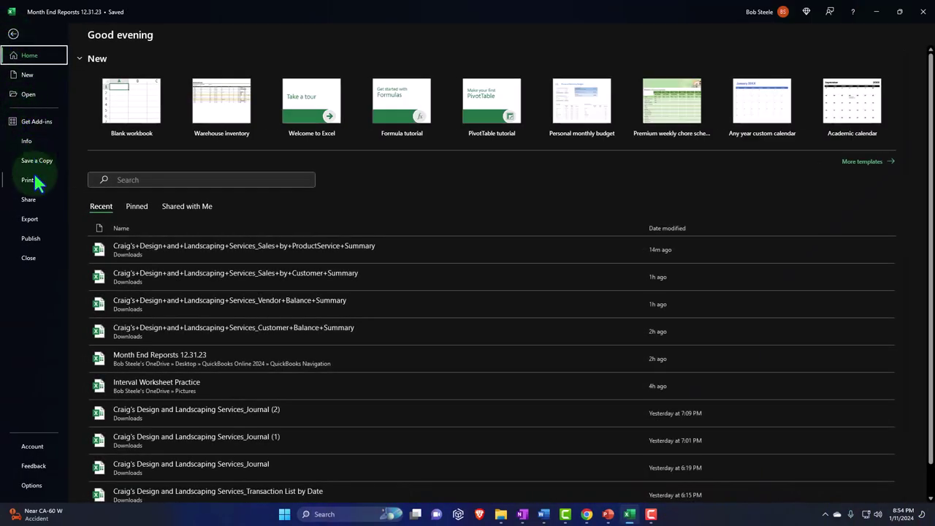
click(34, 177)
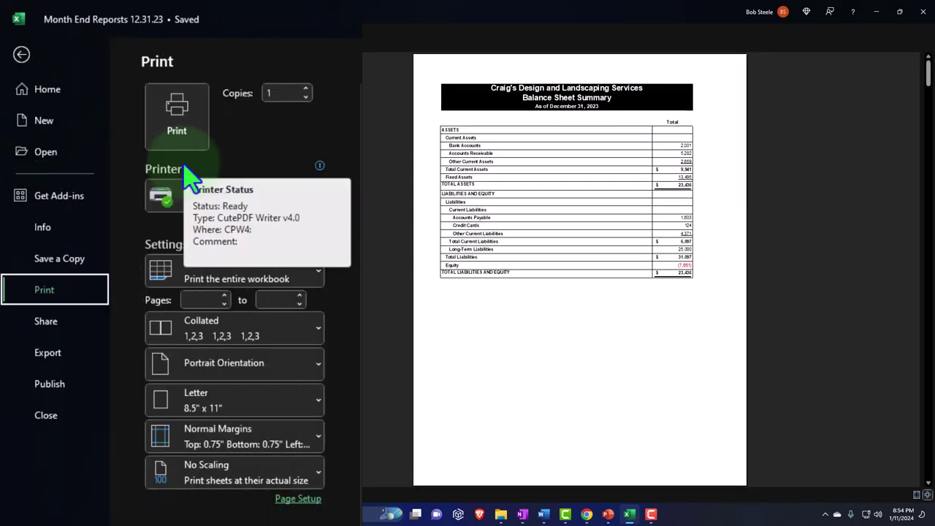
click(305, 279)
click(305, 280)
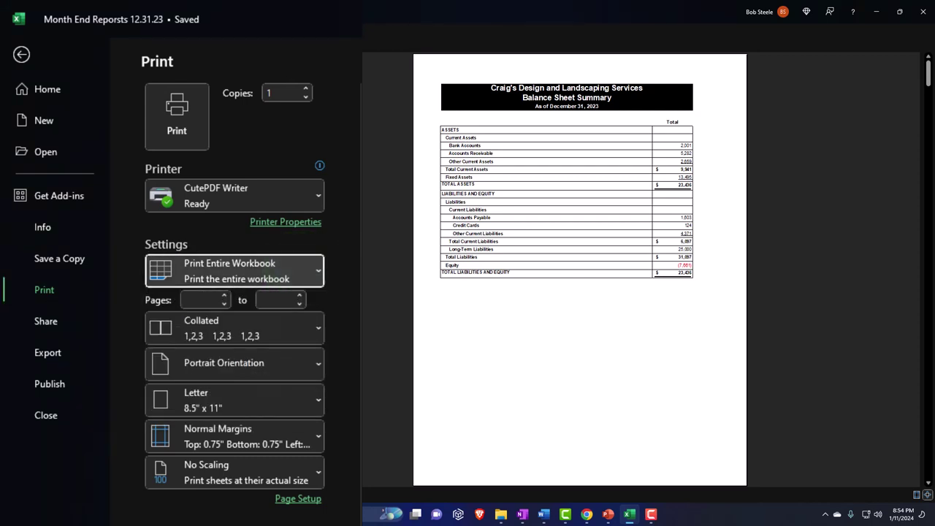
click(312, 281)
click(364, 190)
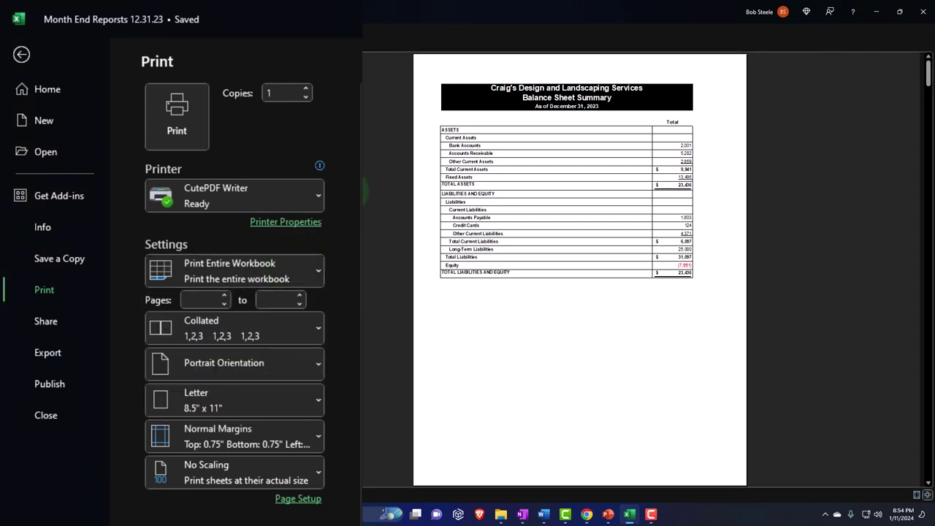
Step: Scroll the print preview to the last page, 16 of 16, showing the Item $ bar chart
scroll(599, 270, down, 4)
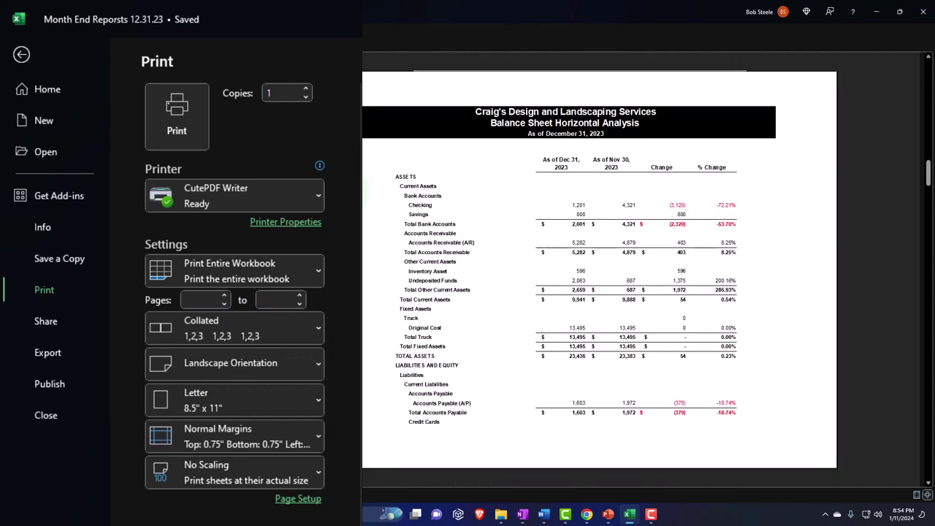
scroll(599, 270, down, 4)
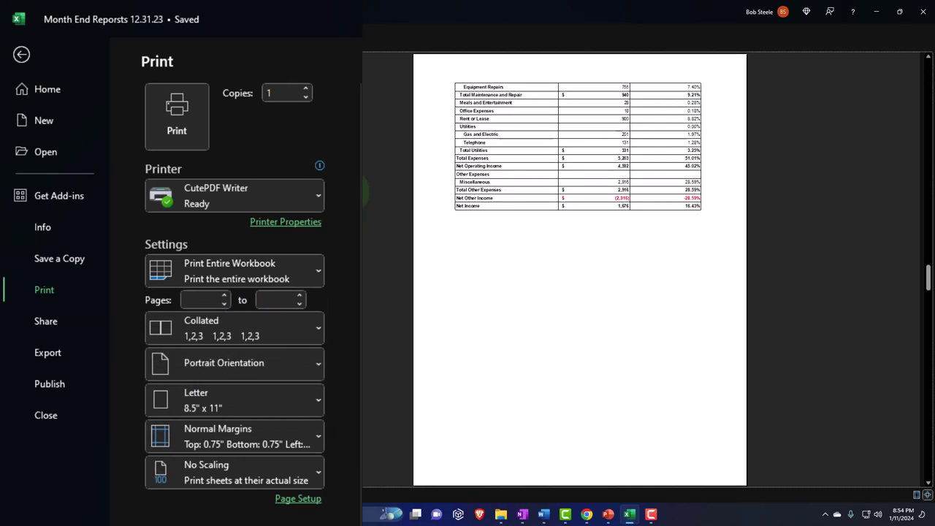
scroll(599, 270, down, 3)
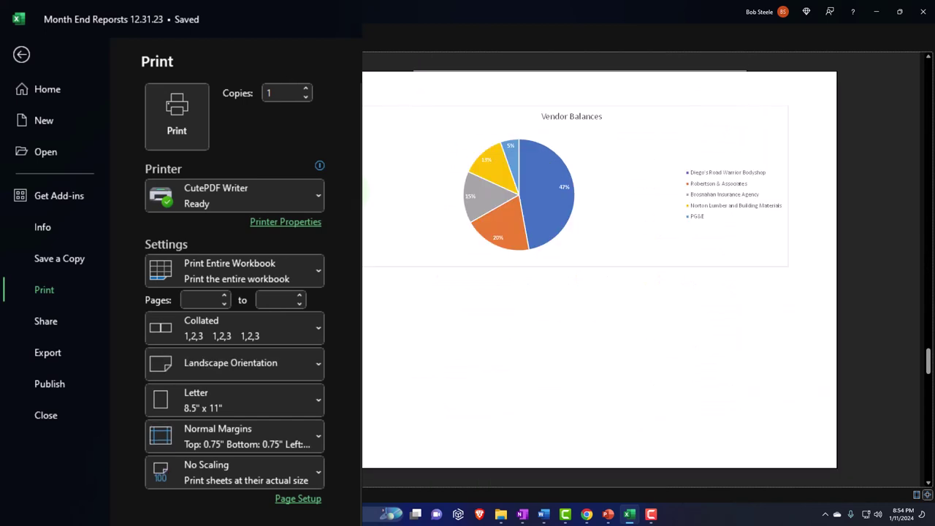
scroll(599, 270, down, 1)
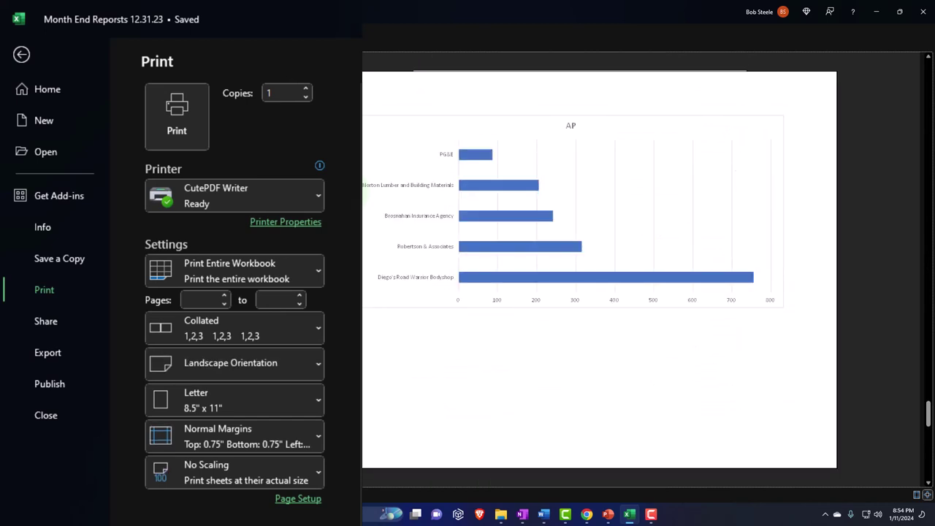
scroll(599, 270, down, 1)
scroll(598, 270, down, 1)
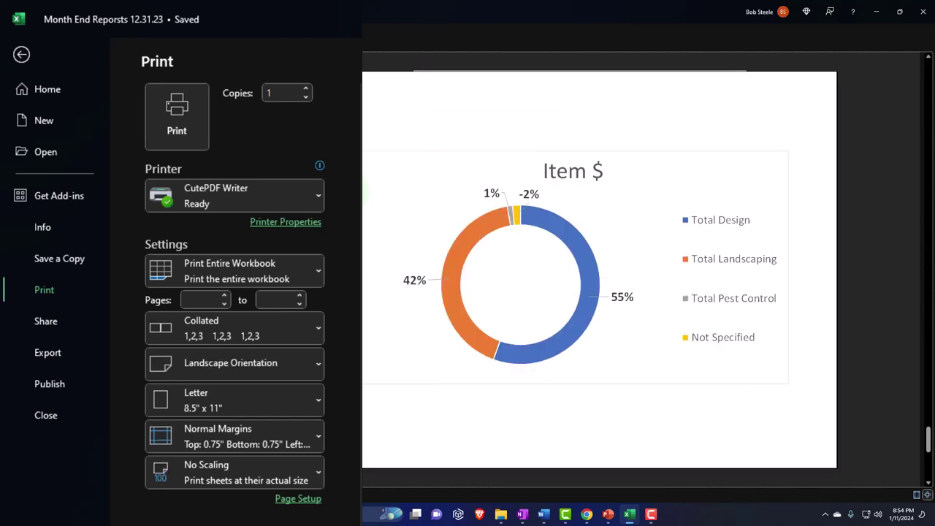
scroll(598, 270, down, 1)
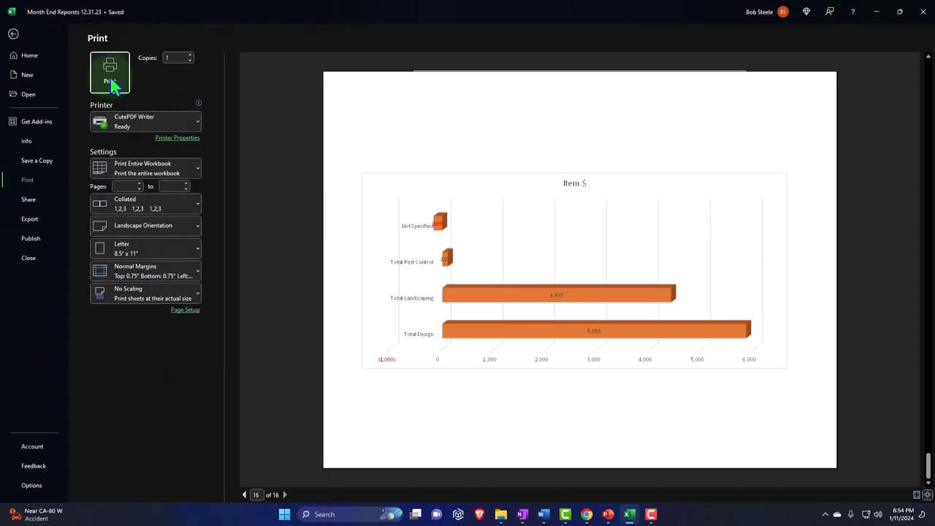
Step: Print the workbook to CutePDF, overwriting Month End Reports 12.31.23.pdf
click(111, 81)
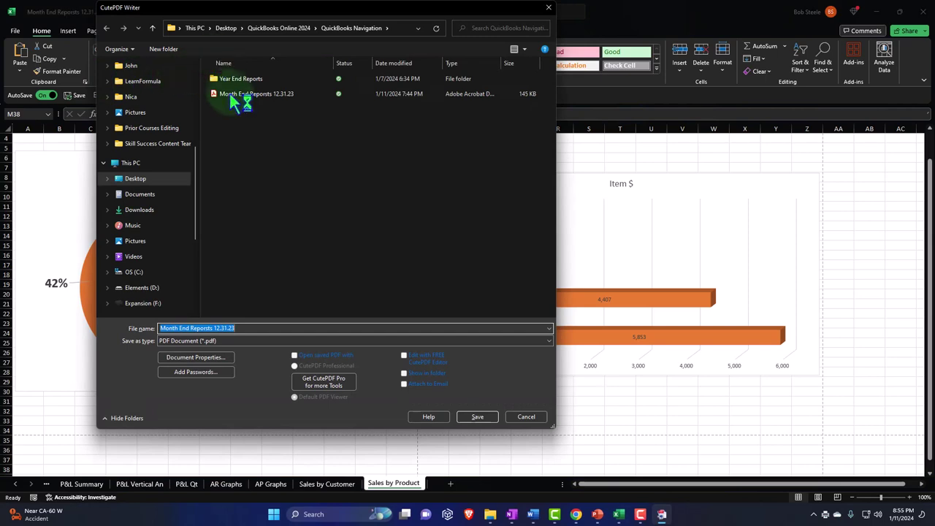
double_click(232, 97)
click(486, 257)
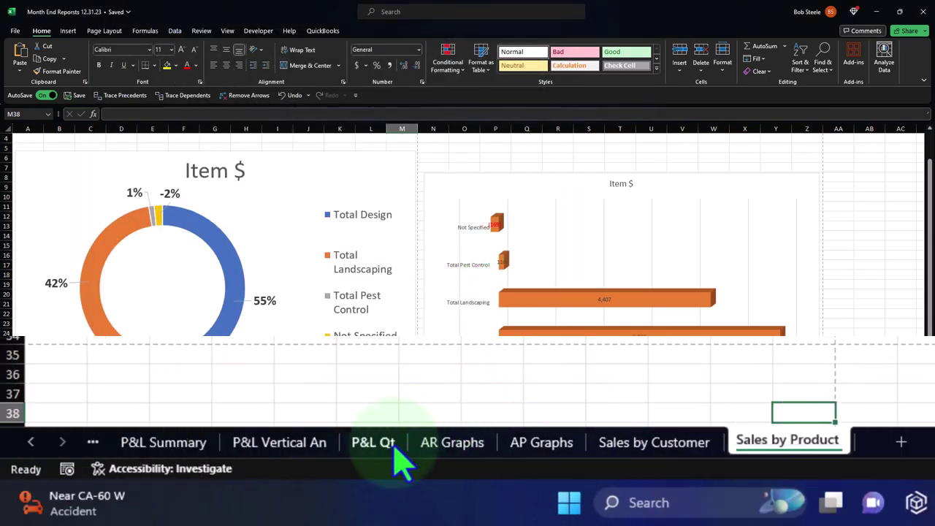
Step: Unhide all four hidden data sheets, including AR Graph Data, AP Graph Data and Sales by Product Data
click(382, 447)
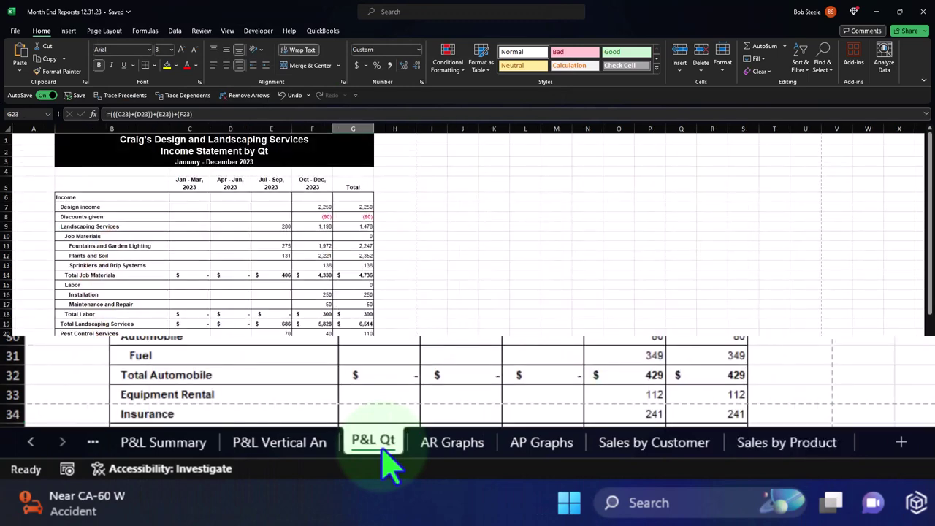
ctrl+click(771, 443)
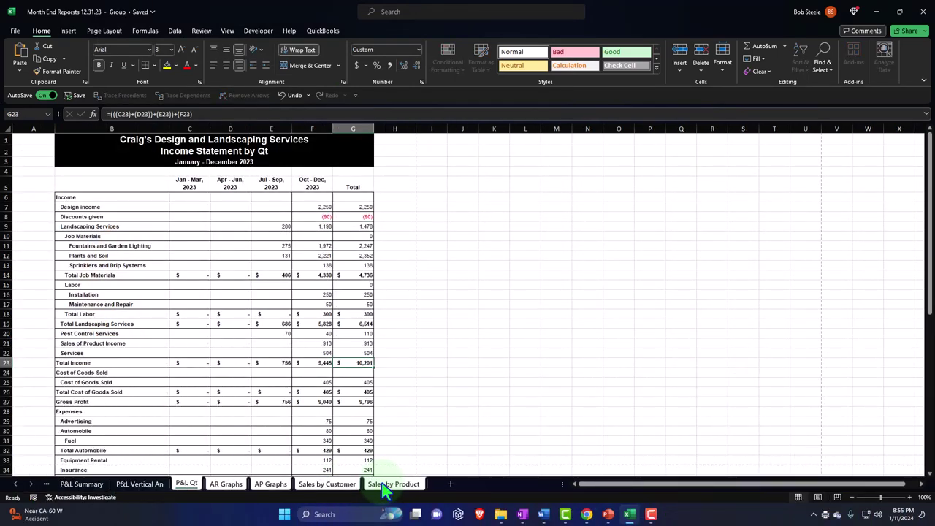
right_click(385, 489)
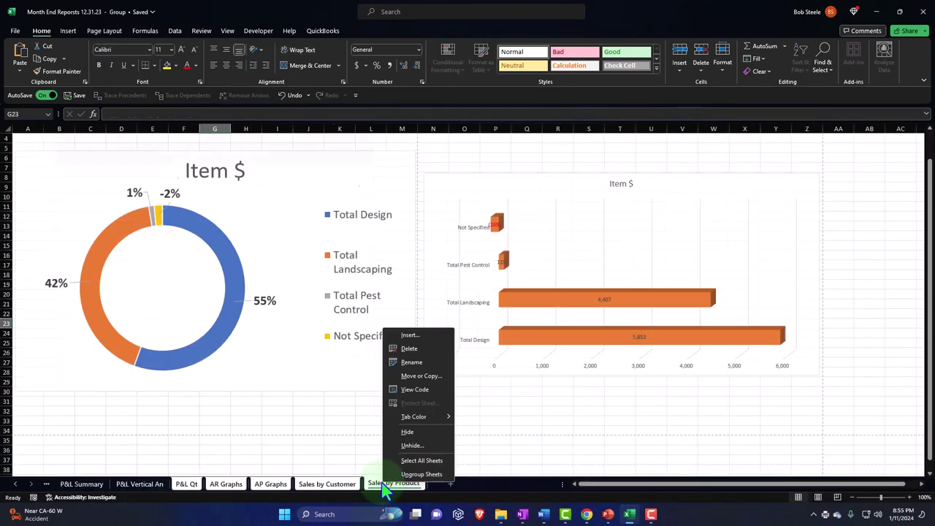
click(399, 447)
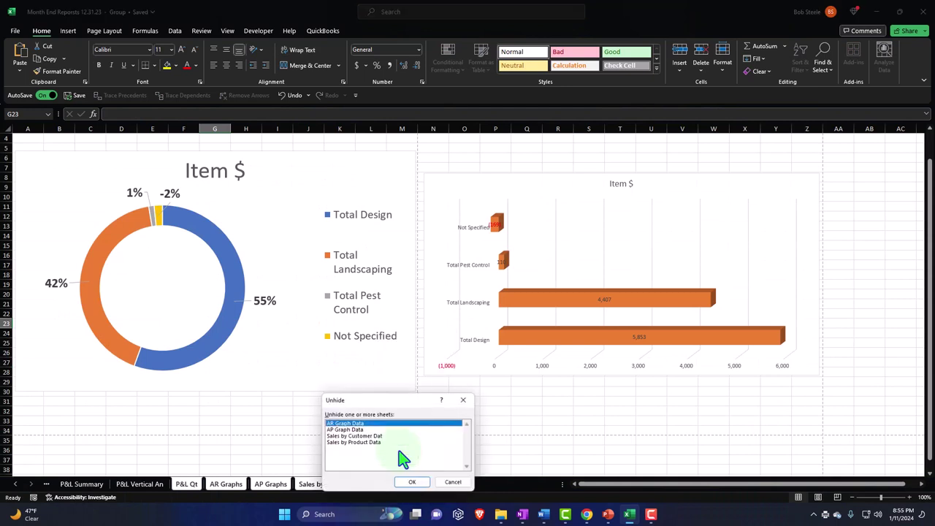
shift+click(356, 442)
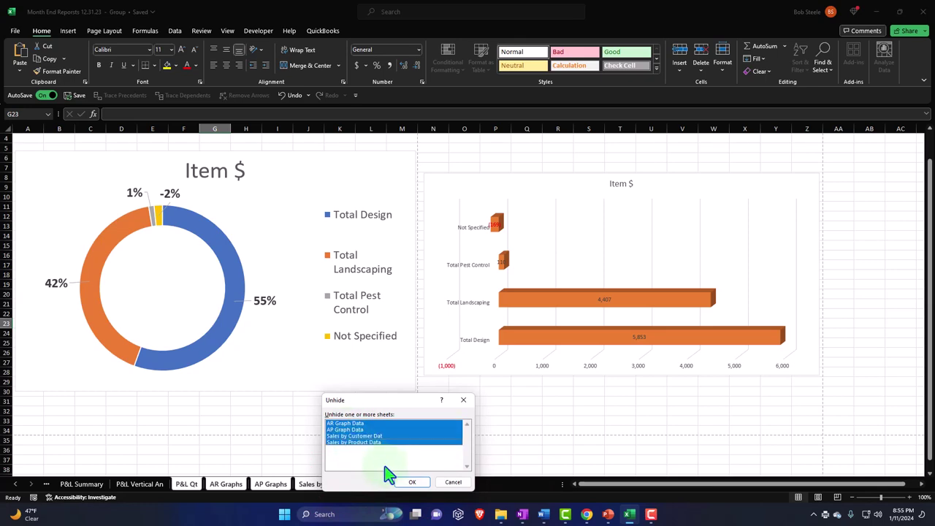
click(410, 482)
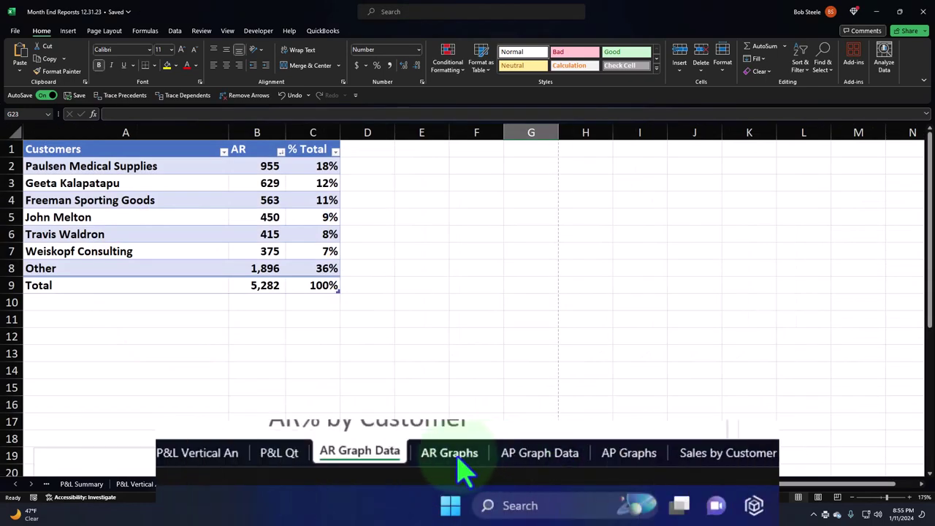
Step: Browse through the AR, AP, Sales by Customer and Sales by Product sheets, ending on Sales by Product charts
click(286, 485)
click(515, 467)
click(620, 470)
click(726, 470)
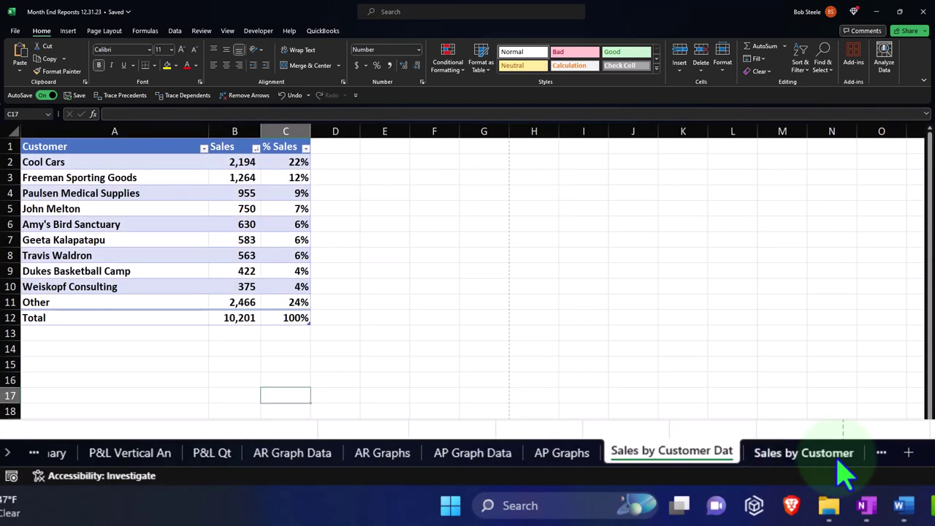
click(839, 474)
click(7, 452)
click(8, 453)
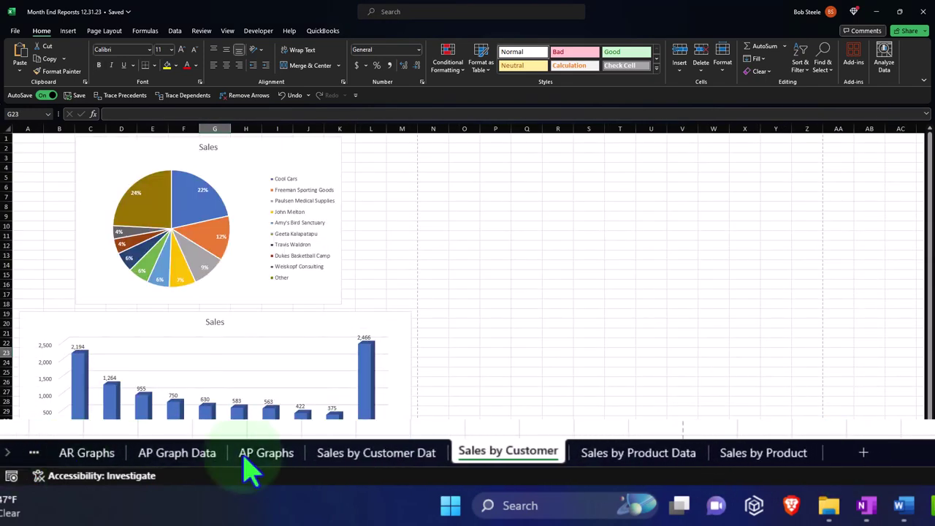
click(642, 454)
click(763, 454)
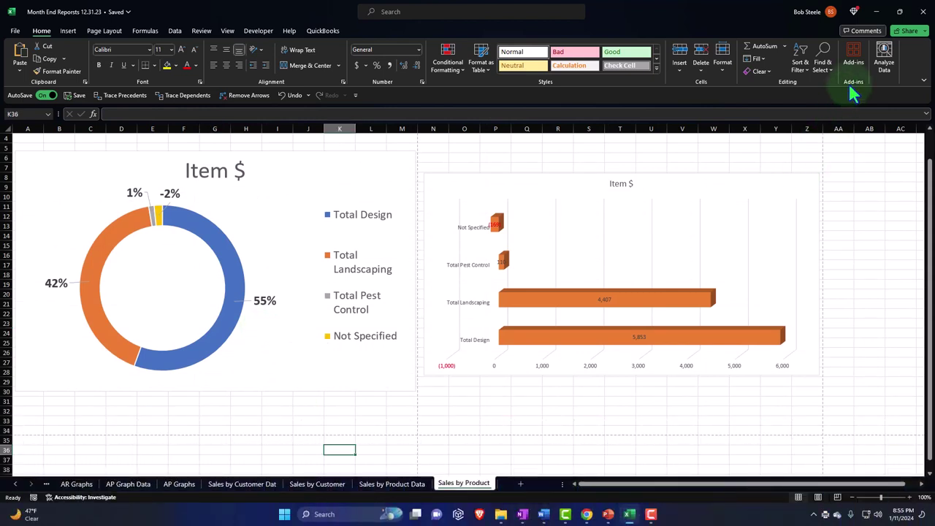
Step: Minimize Excel and switch to the QuickBooks Navigation folder in File Explorer
click(876, 13)
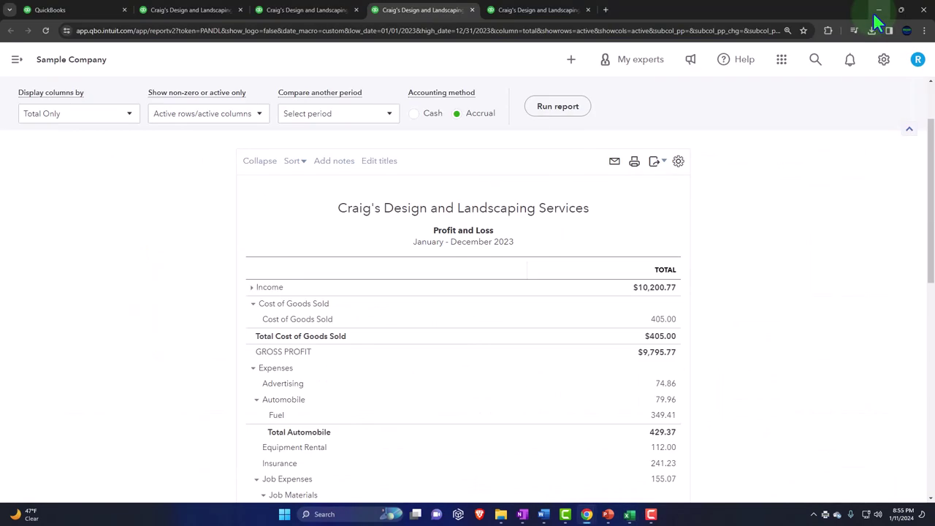
click(500, 514)
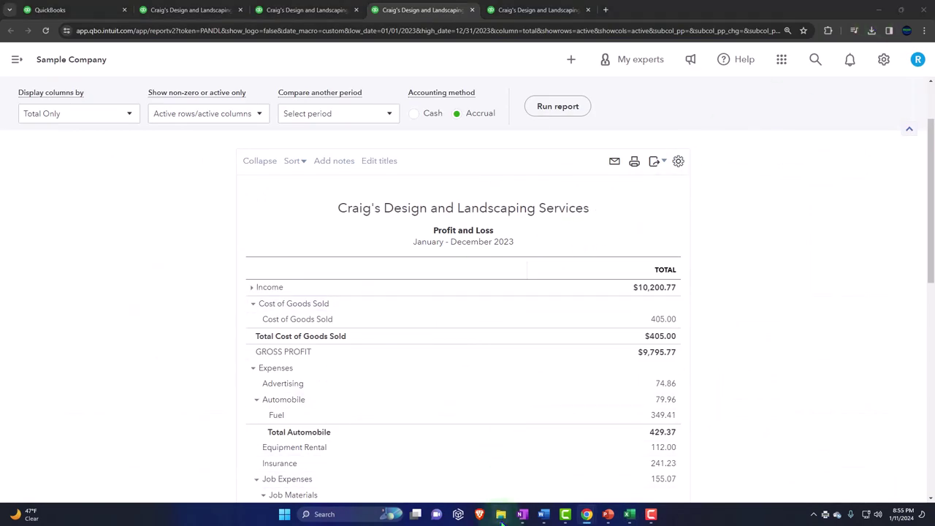
click(588, 464)
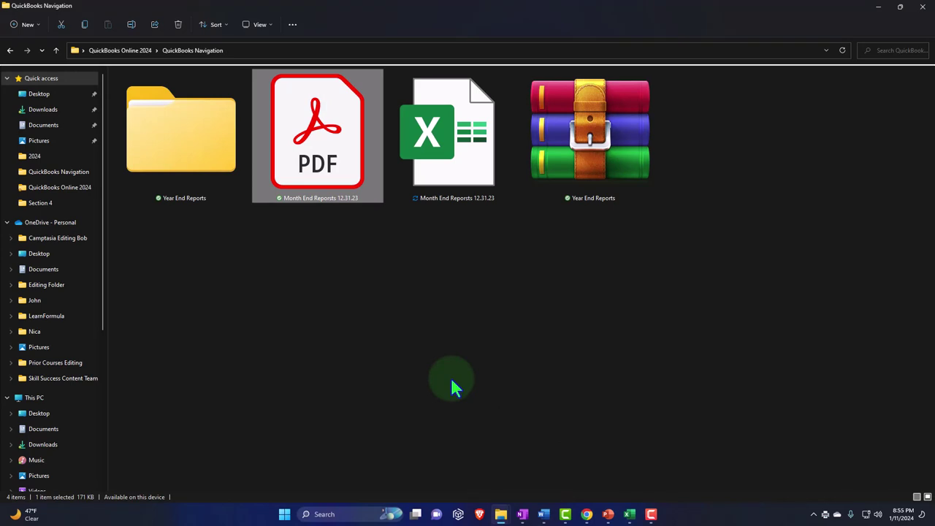
Step: Open Month End Reports 12.31.23 PDF in Acrobat with the tools pane closed, starting at the Balance Sheet Summary
click(354, 167)
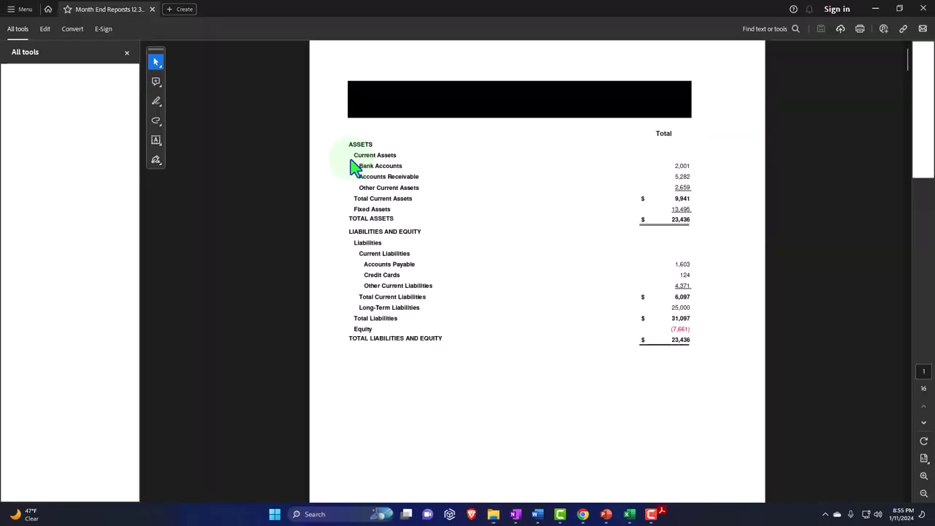
click(127, 53)
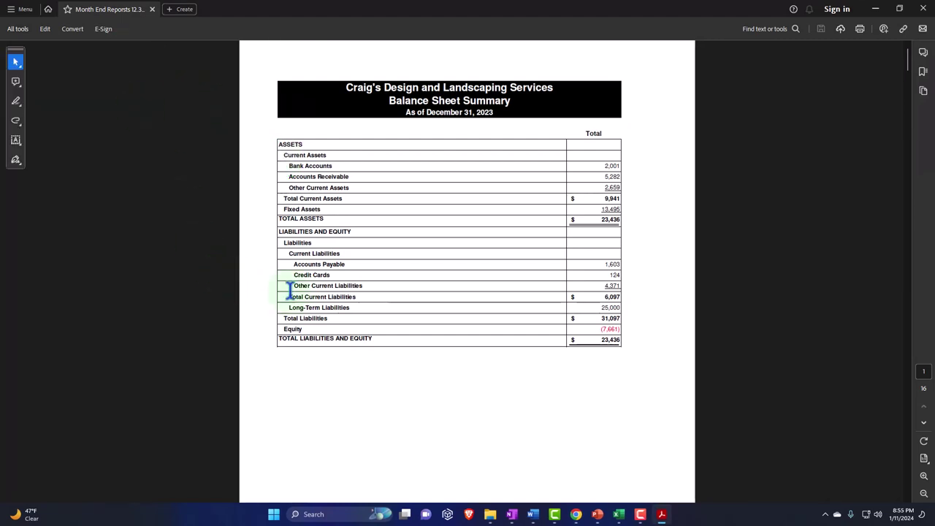
ctrl+scroll(290, 292, up, 3)
scroll(292, 307, down, 10)
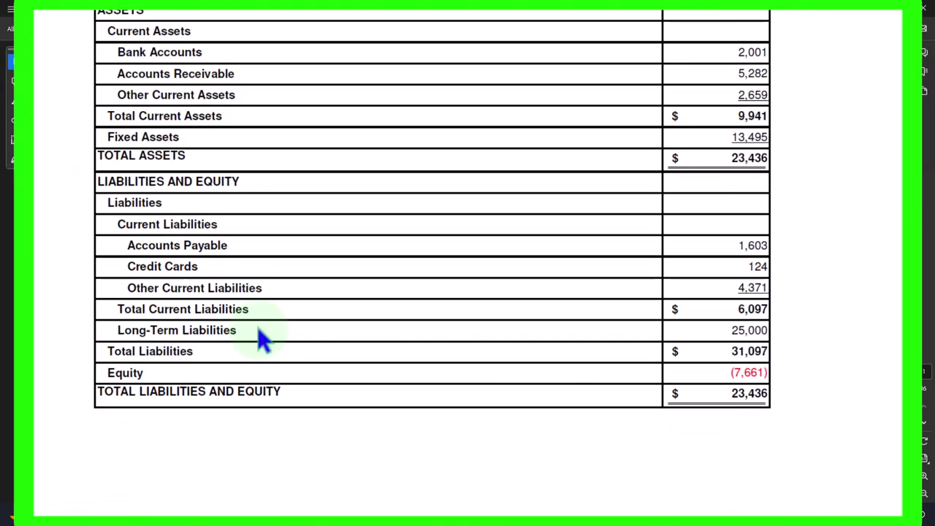
scroll(260, 336, down, 10)
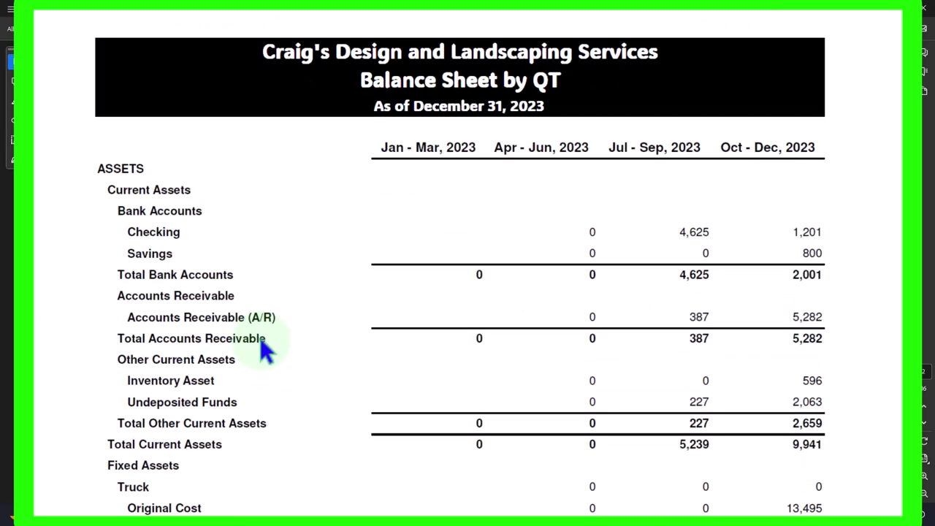
Step: Scroll through the PDF pages down to the Income Statement by Qt
scroll(264, 352, down, 10)
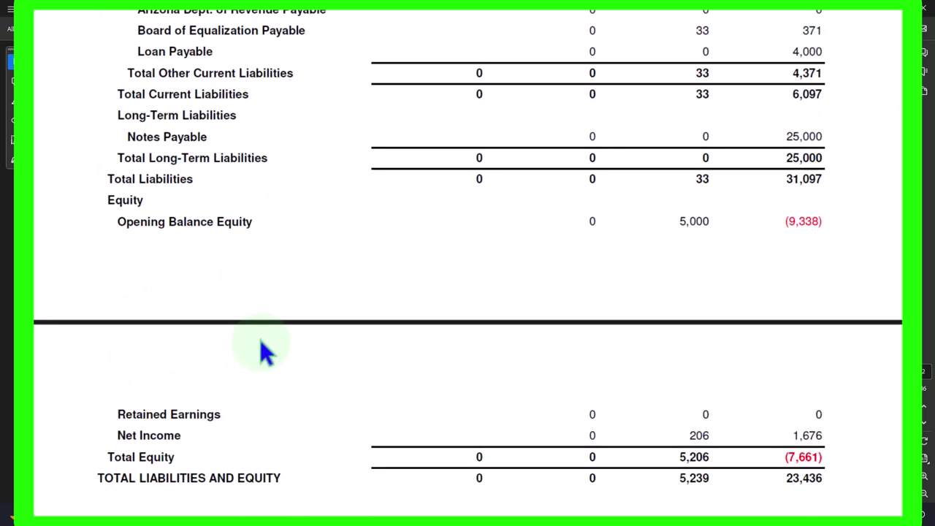
scroll(260, 345, down, 10)
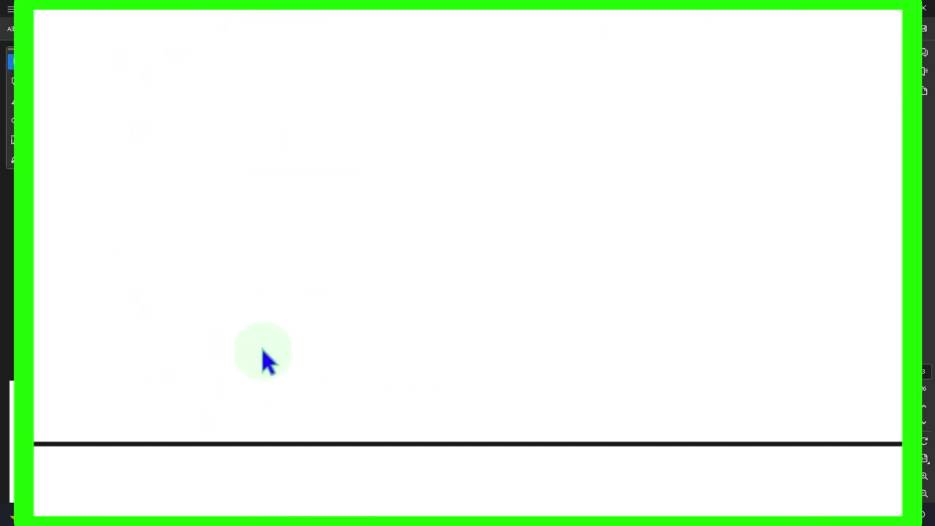
scroll(181, 363, down, 10)
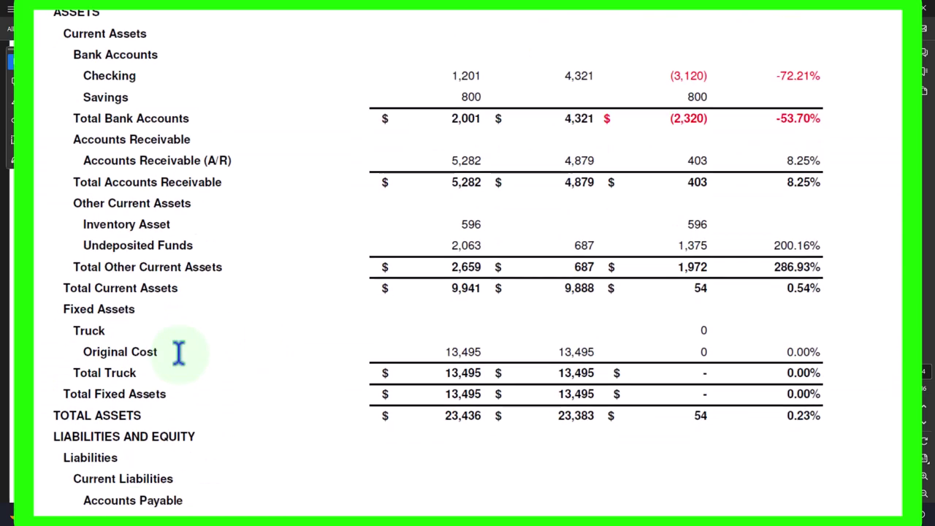
scroll(181, 354, down, 15)
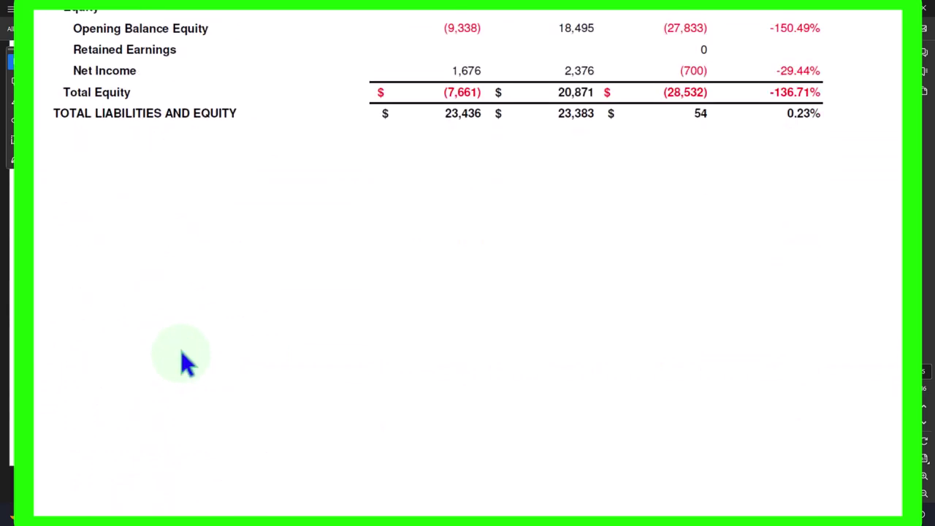
scroll(184, 362, down, 15)
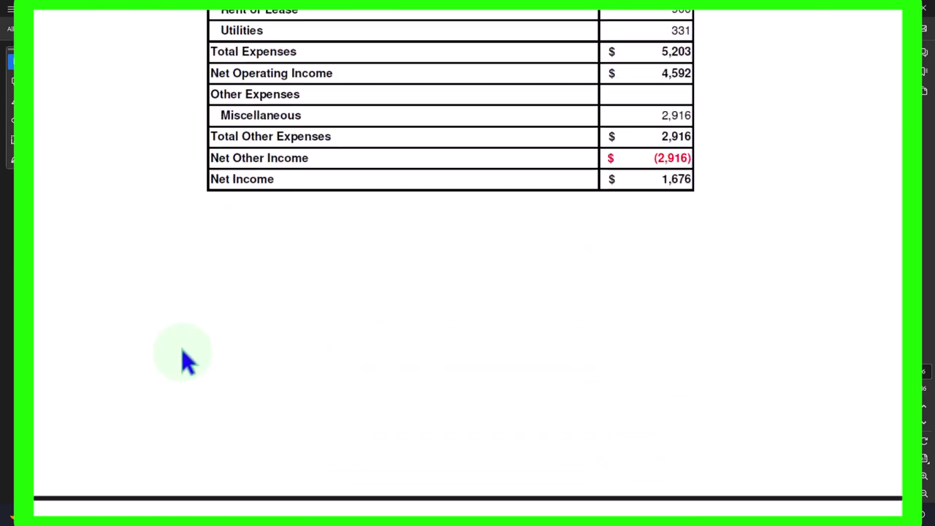
scroll(182, 343, down, 15)
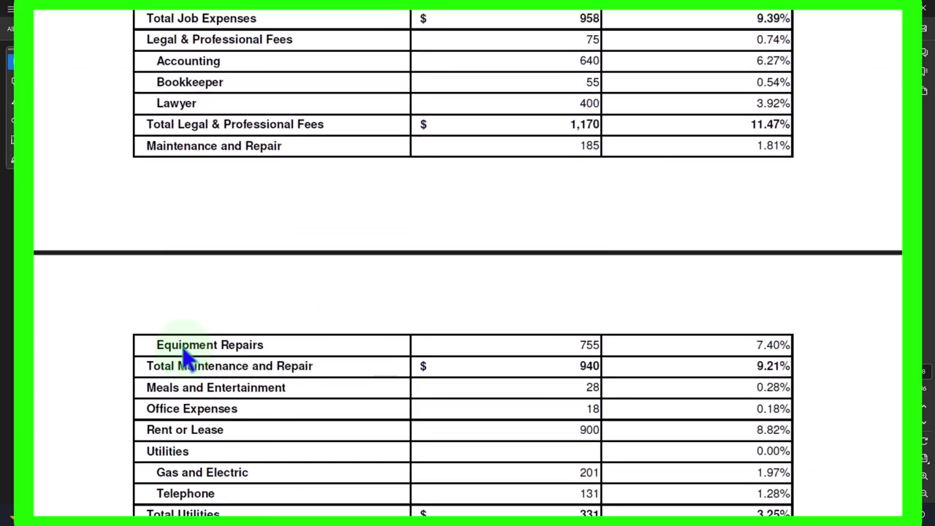
scroll(184, 349, down, 12)
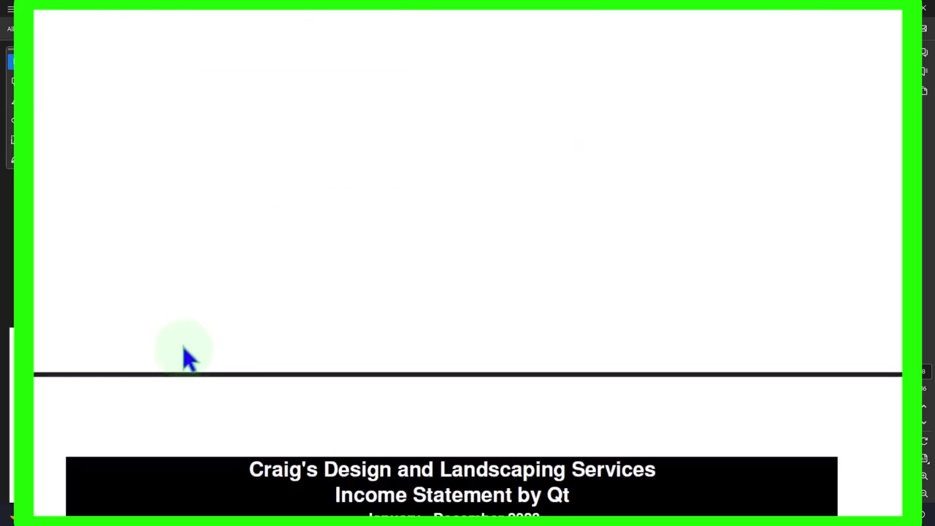
scroll(184, 348, down, 15)
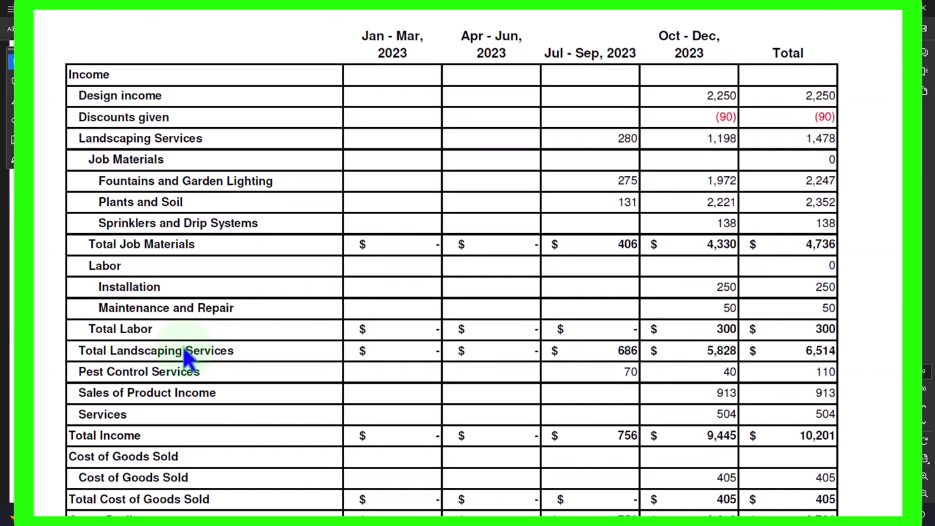
scroll(186, 358, down, 8)
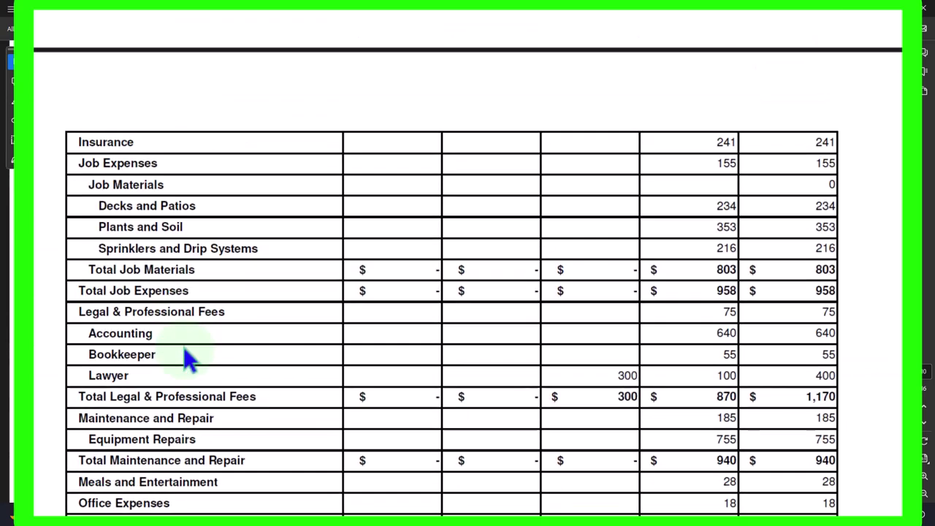